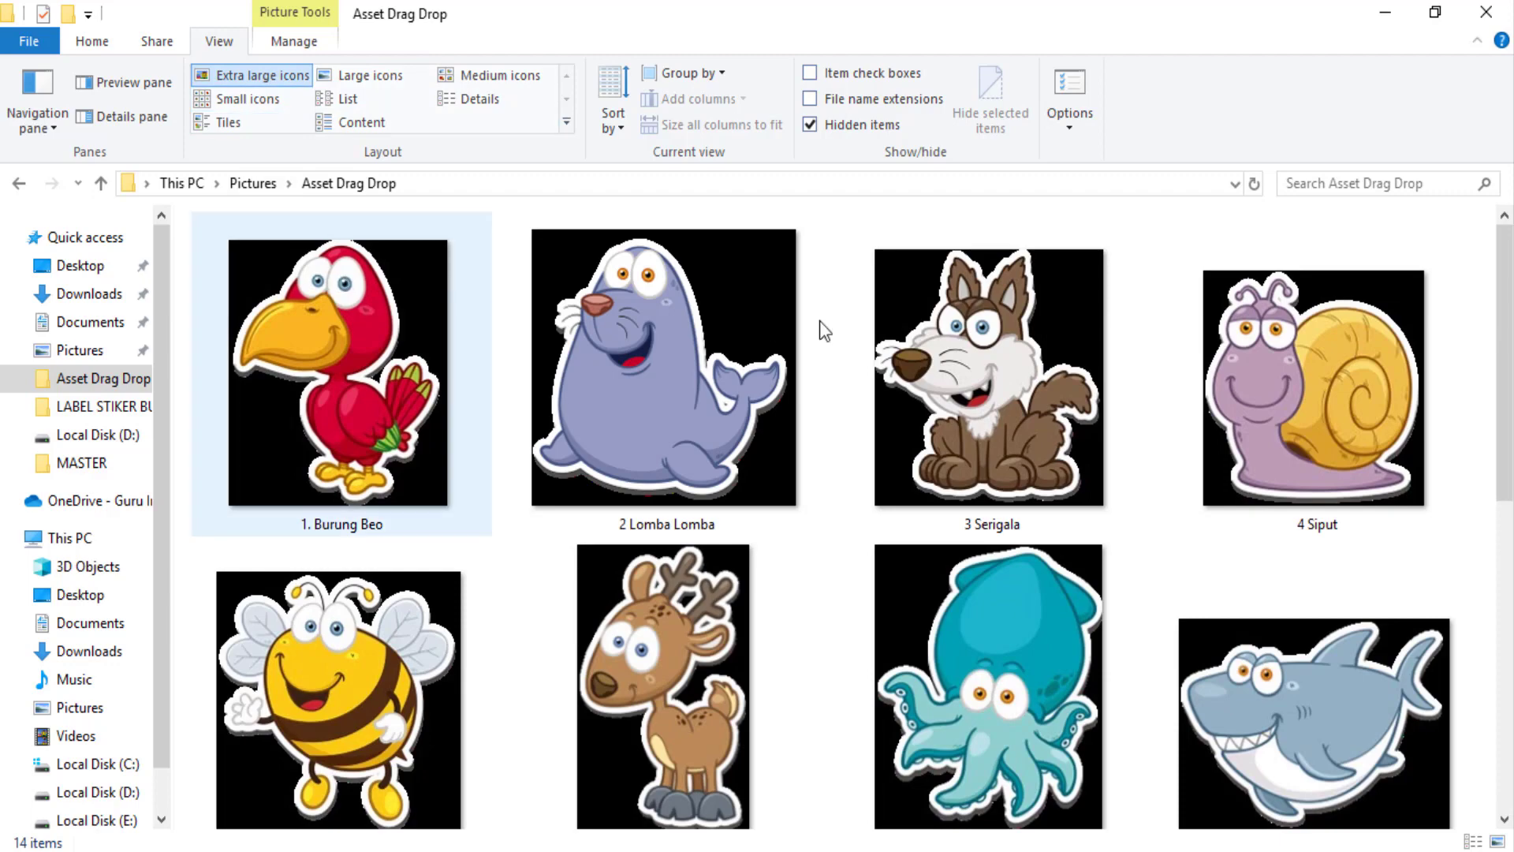
Look through the animal pictures and other game assets in the Asset Drag Drop folder
left_click_drag(1506, 296, 1494, 244)
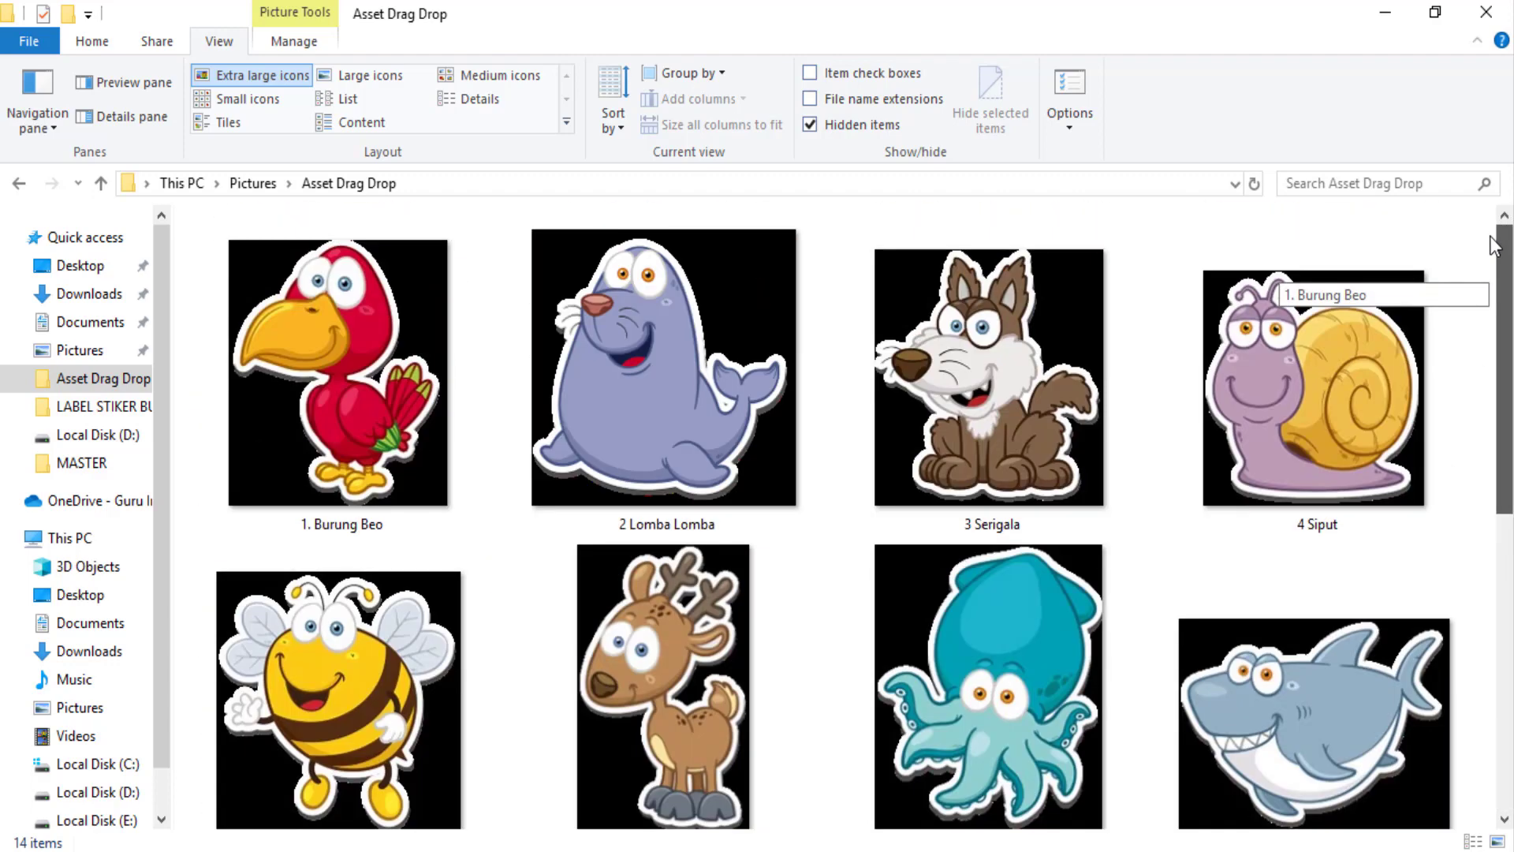
scroll(817, 686, "down", 5)
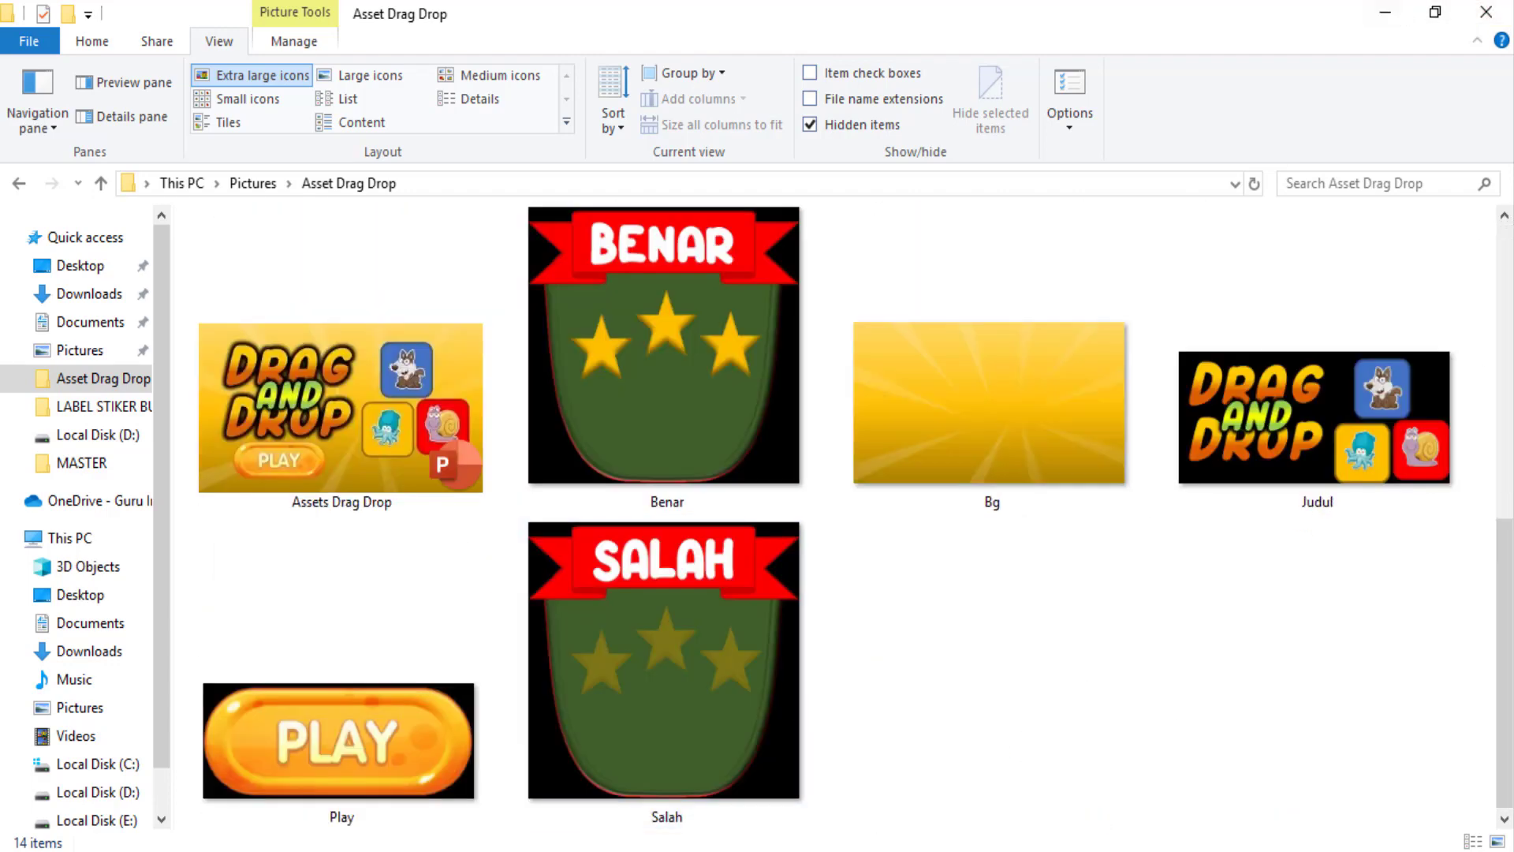
scroll(1104, 670, "up", 5)
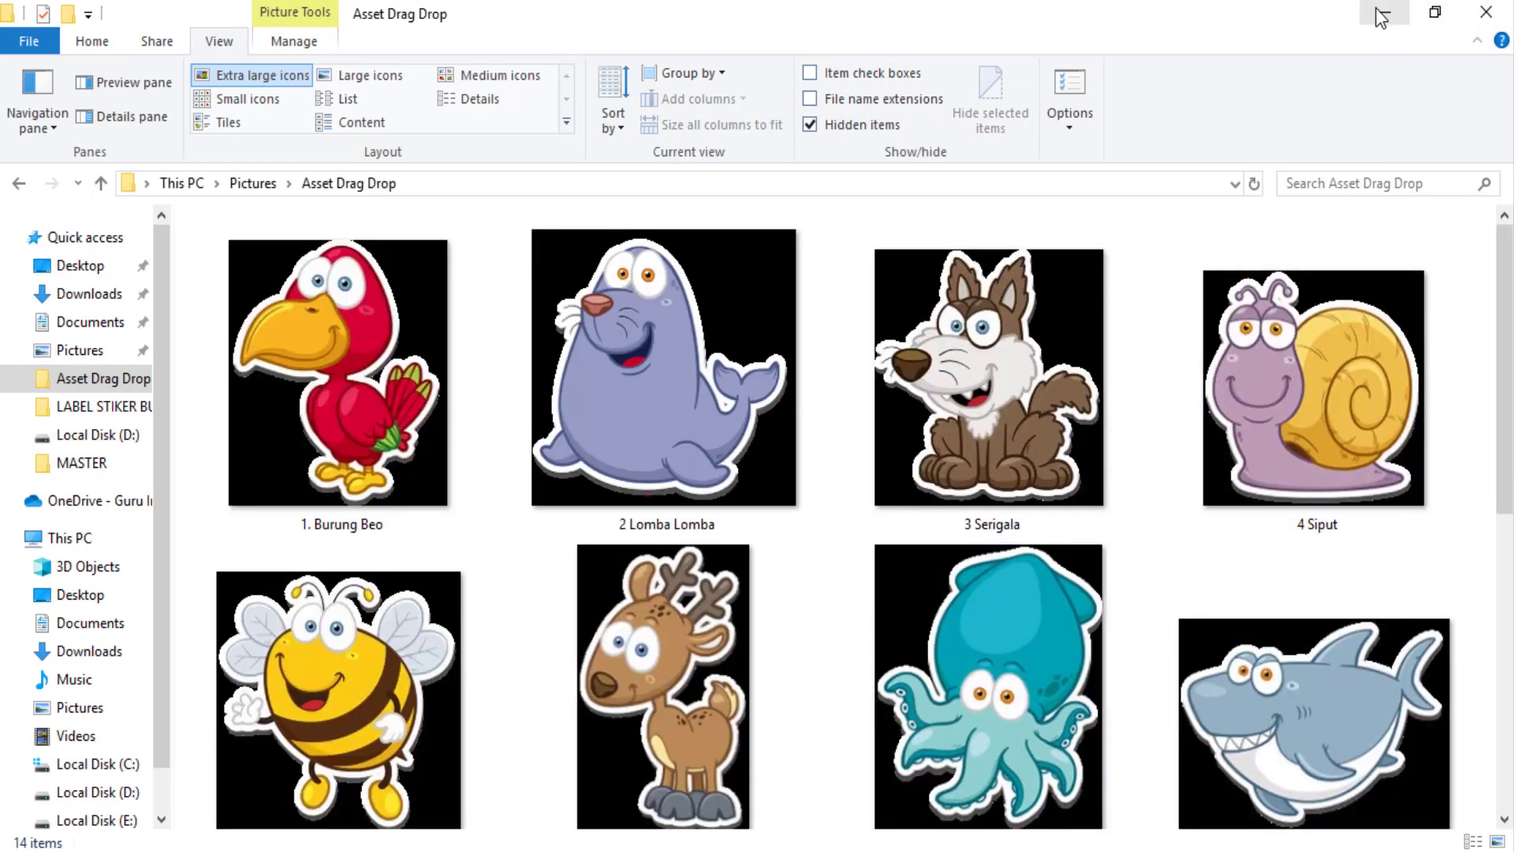
Switch from the asset folder and PowerPoint to Articulate Storyline and create a new project
left_click(1382, 16)
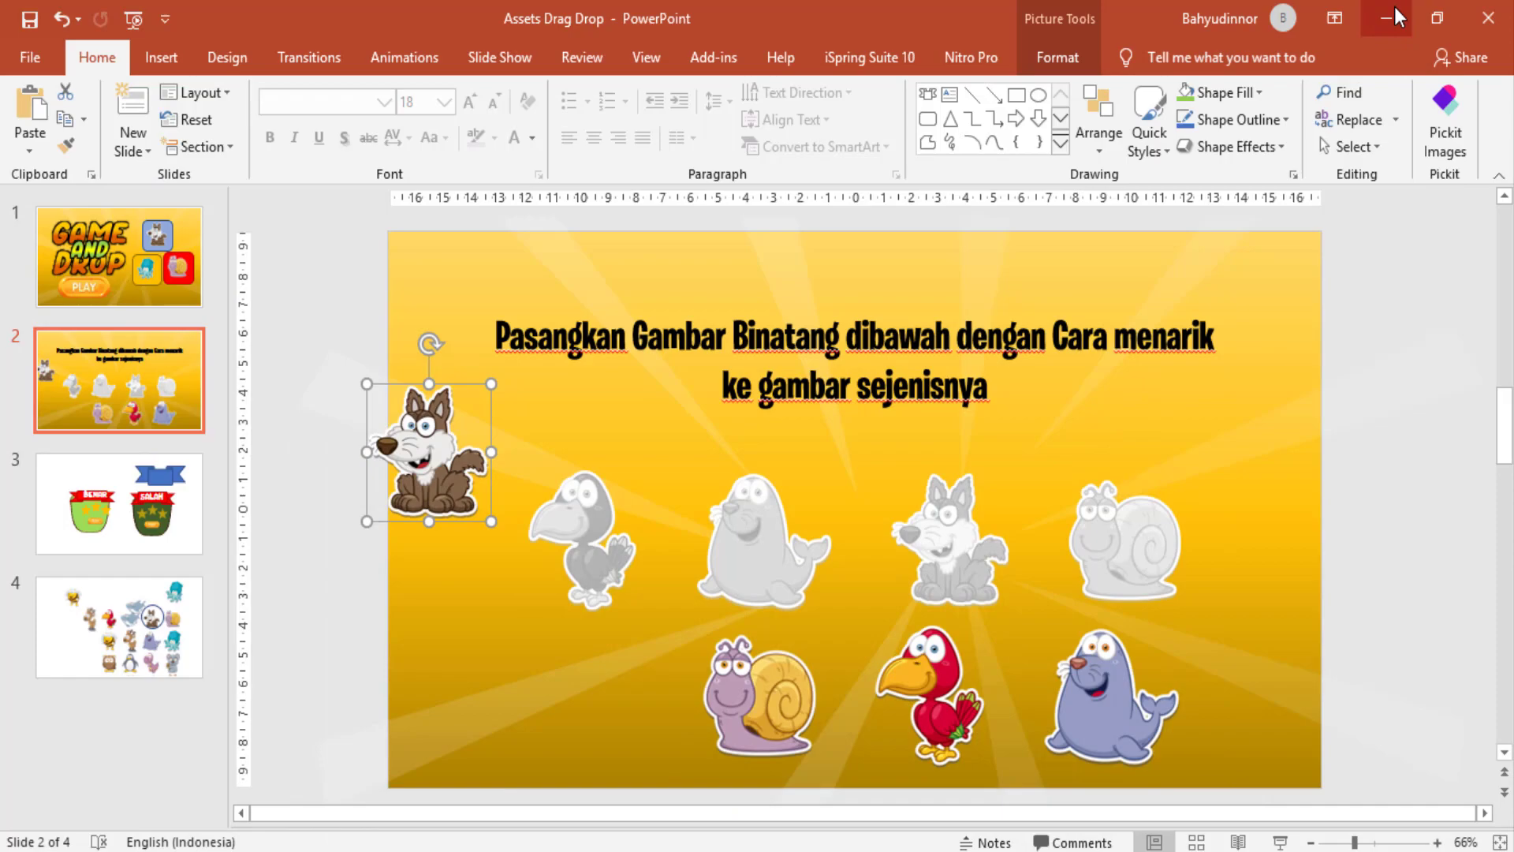
left_click(1389, 18)
left_click(1385, 20)
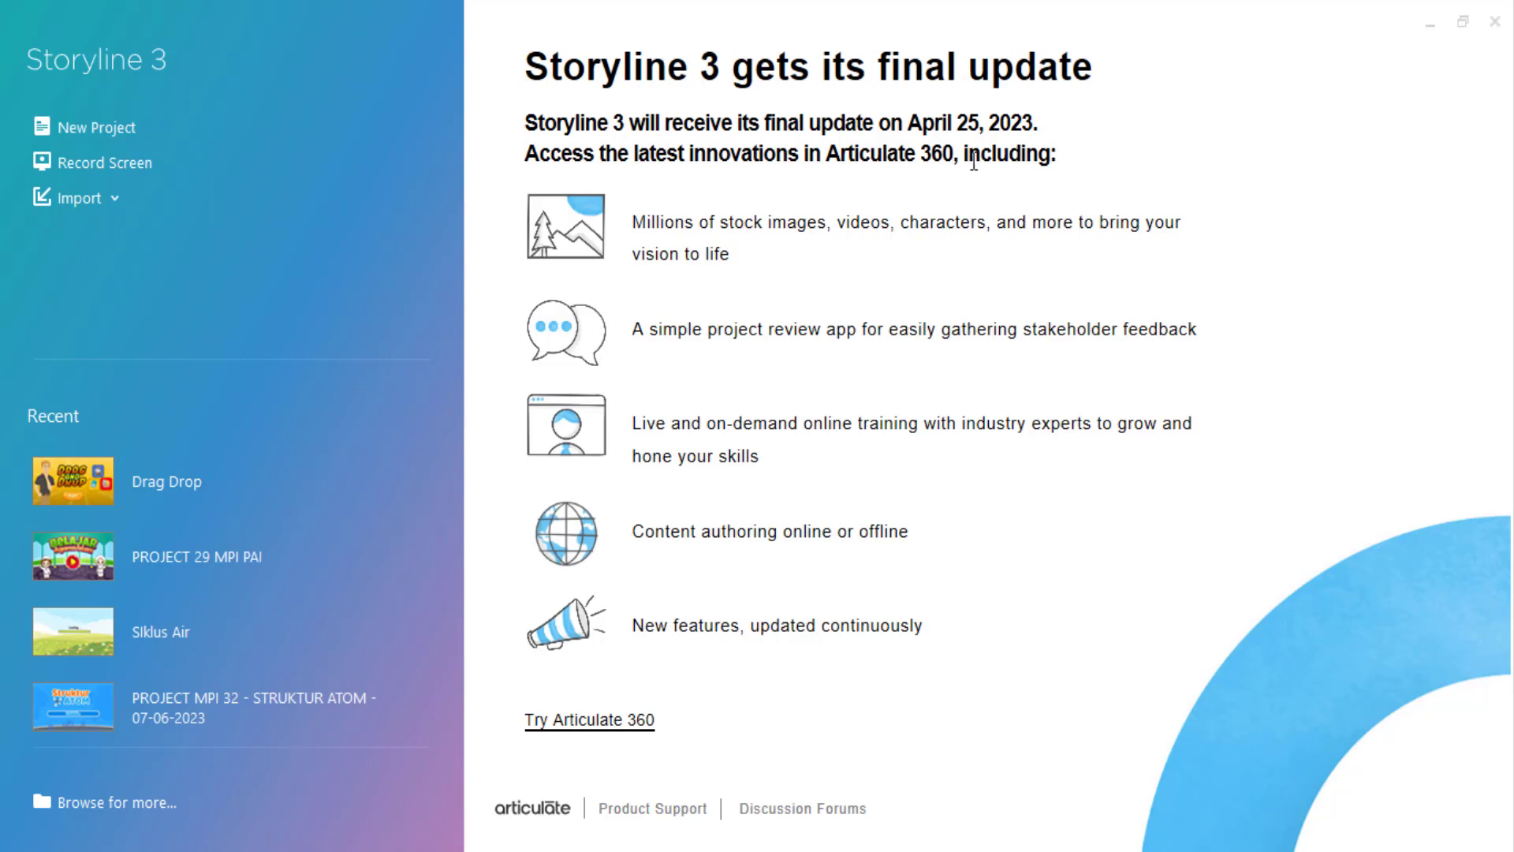
left_click(86, 132)
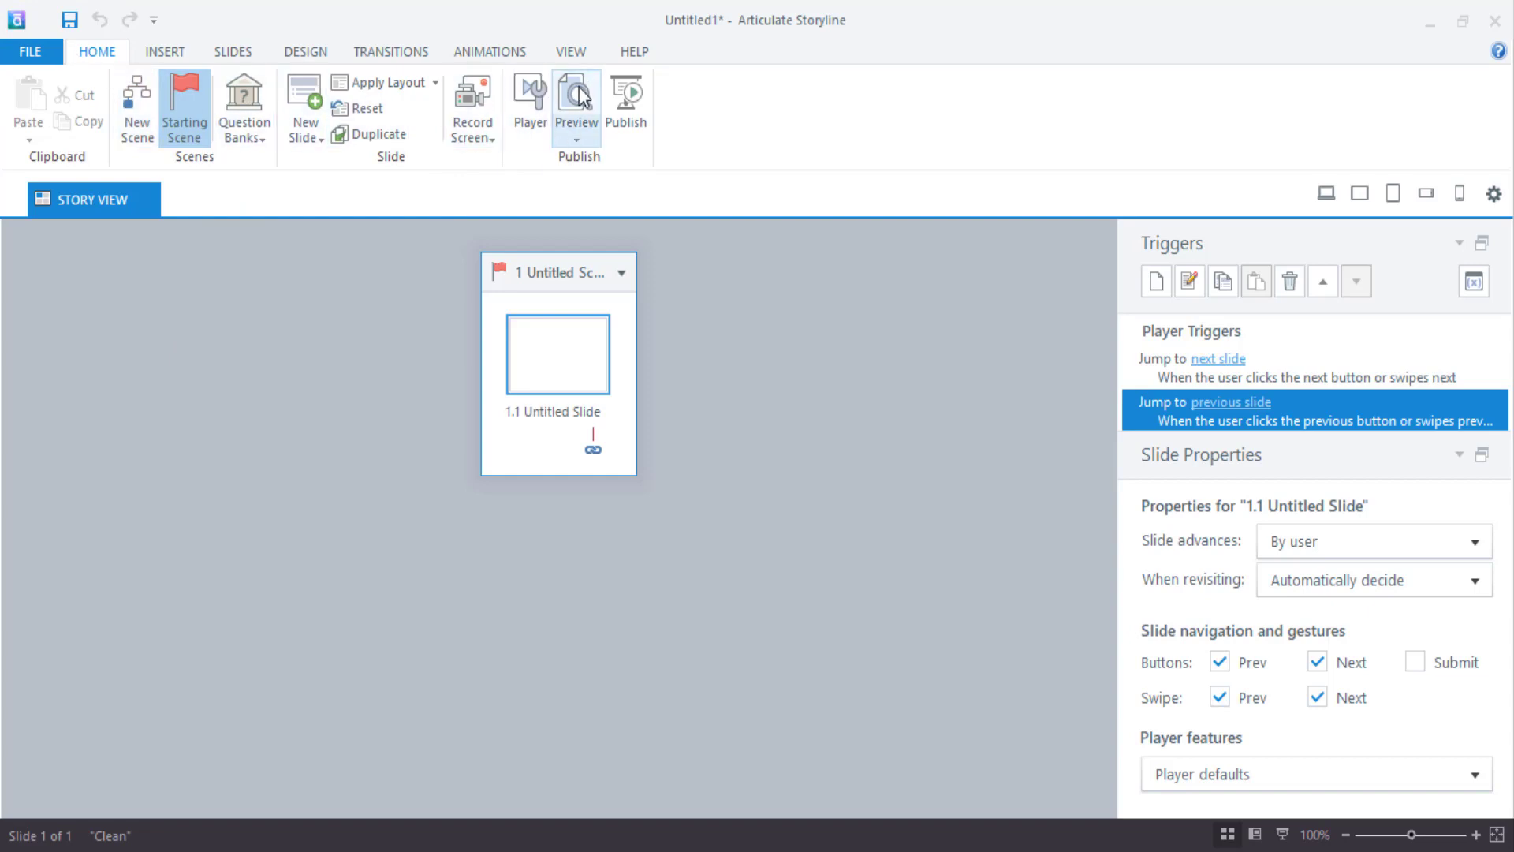
In the player properties, turn off the Resources and Menu player tabs and the title
left_click(539, 119)
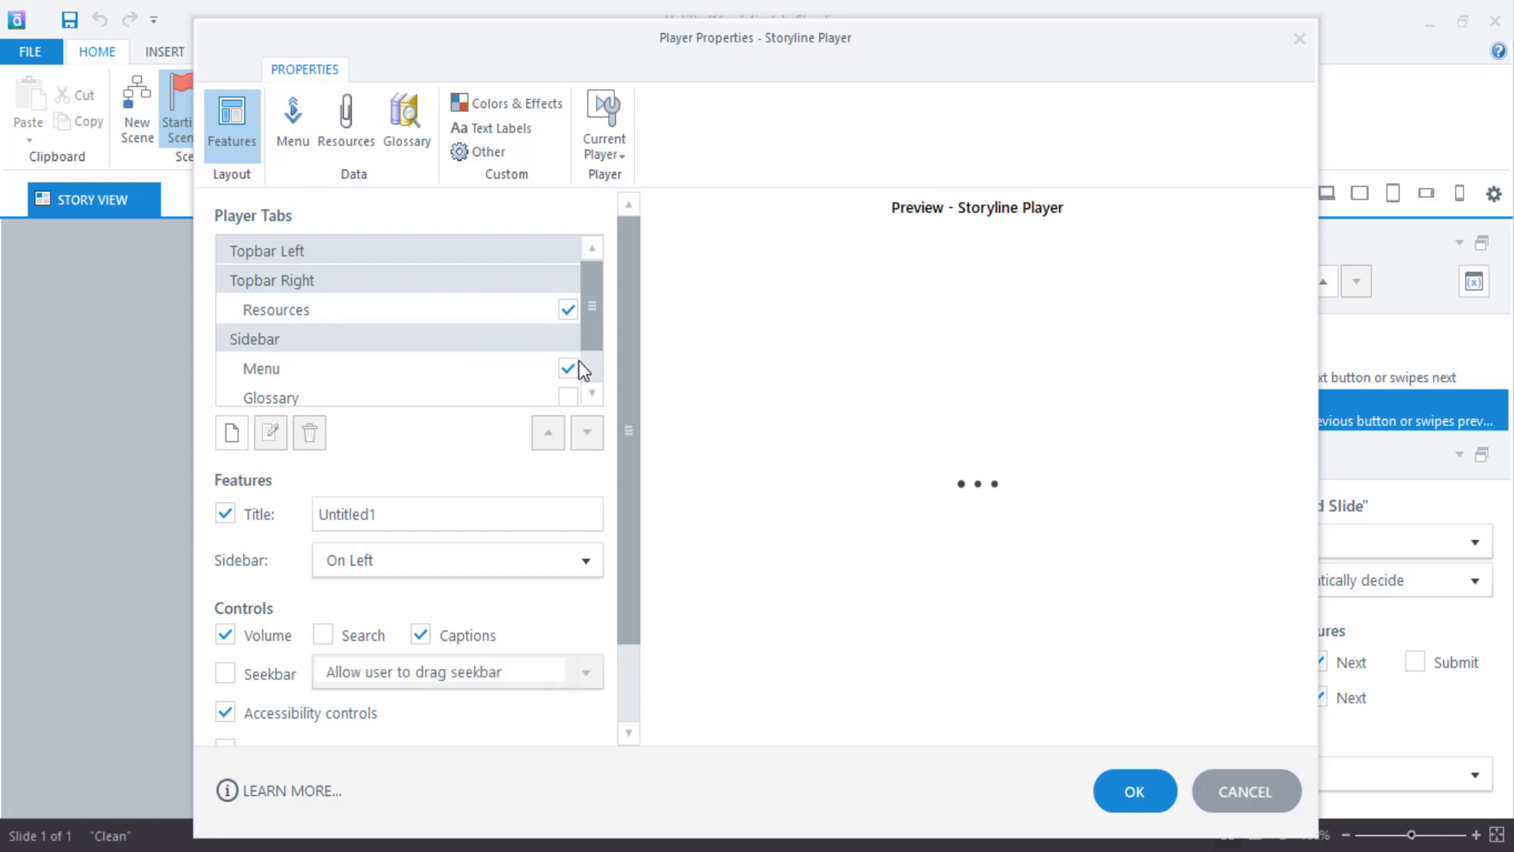
left_click(567, 309)
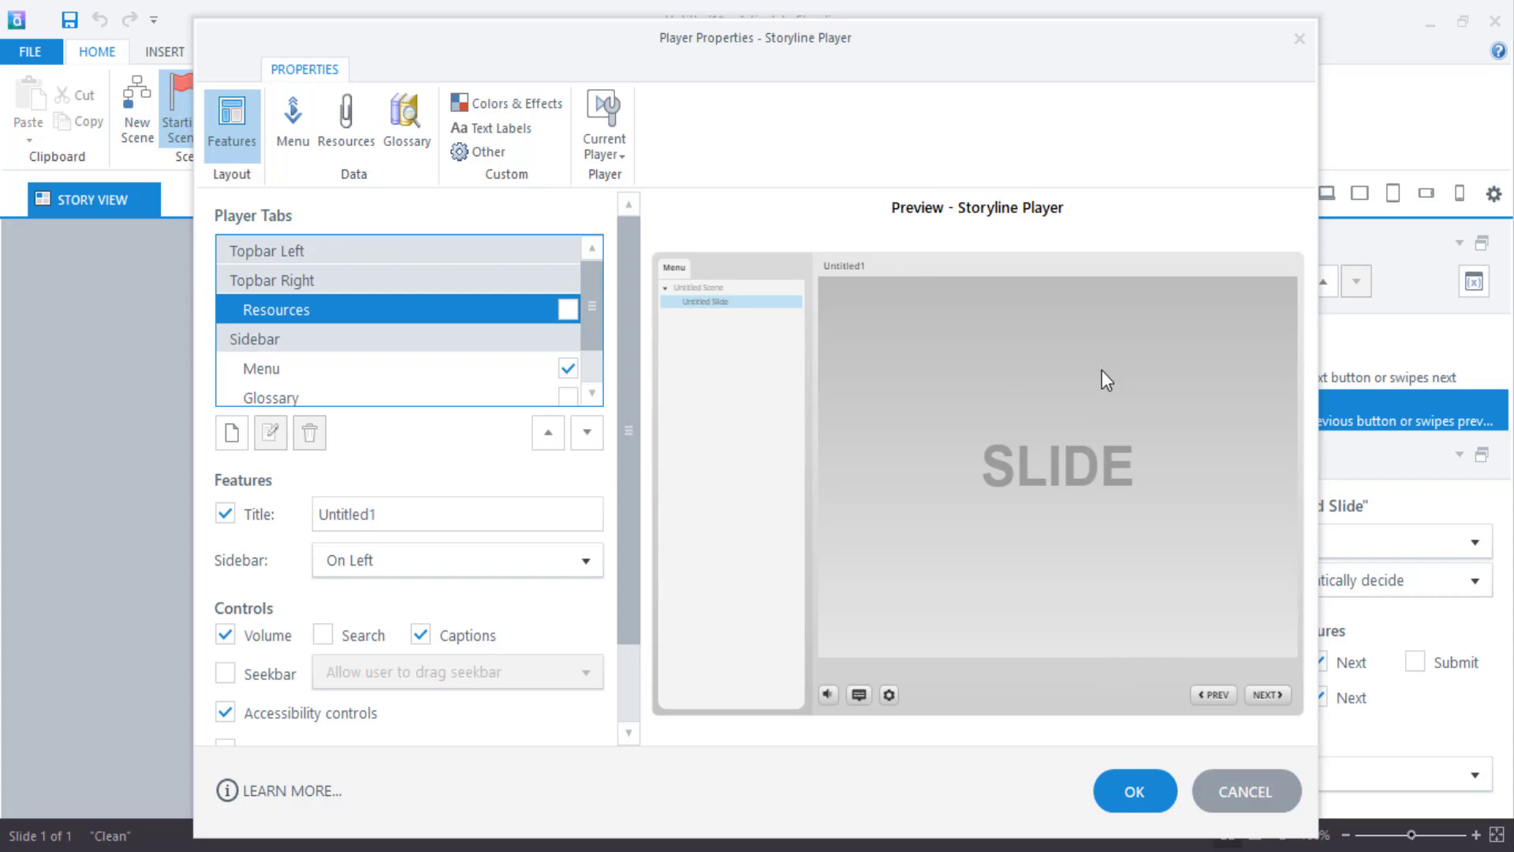
left_click(568, 368)
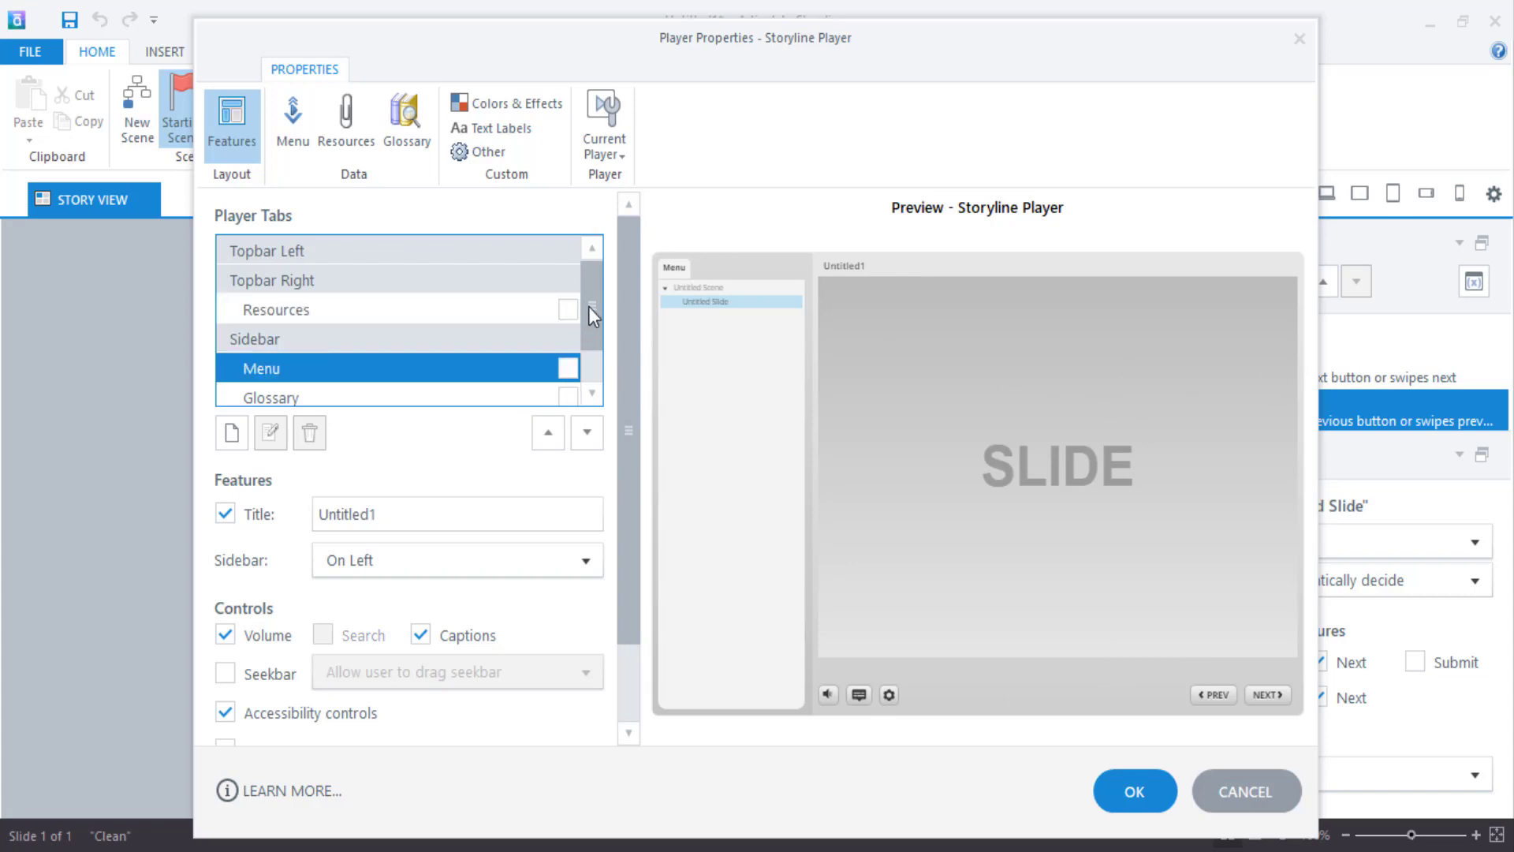
left_click_drag(593, 315, 587, 361)
left_click(225, 513)
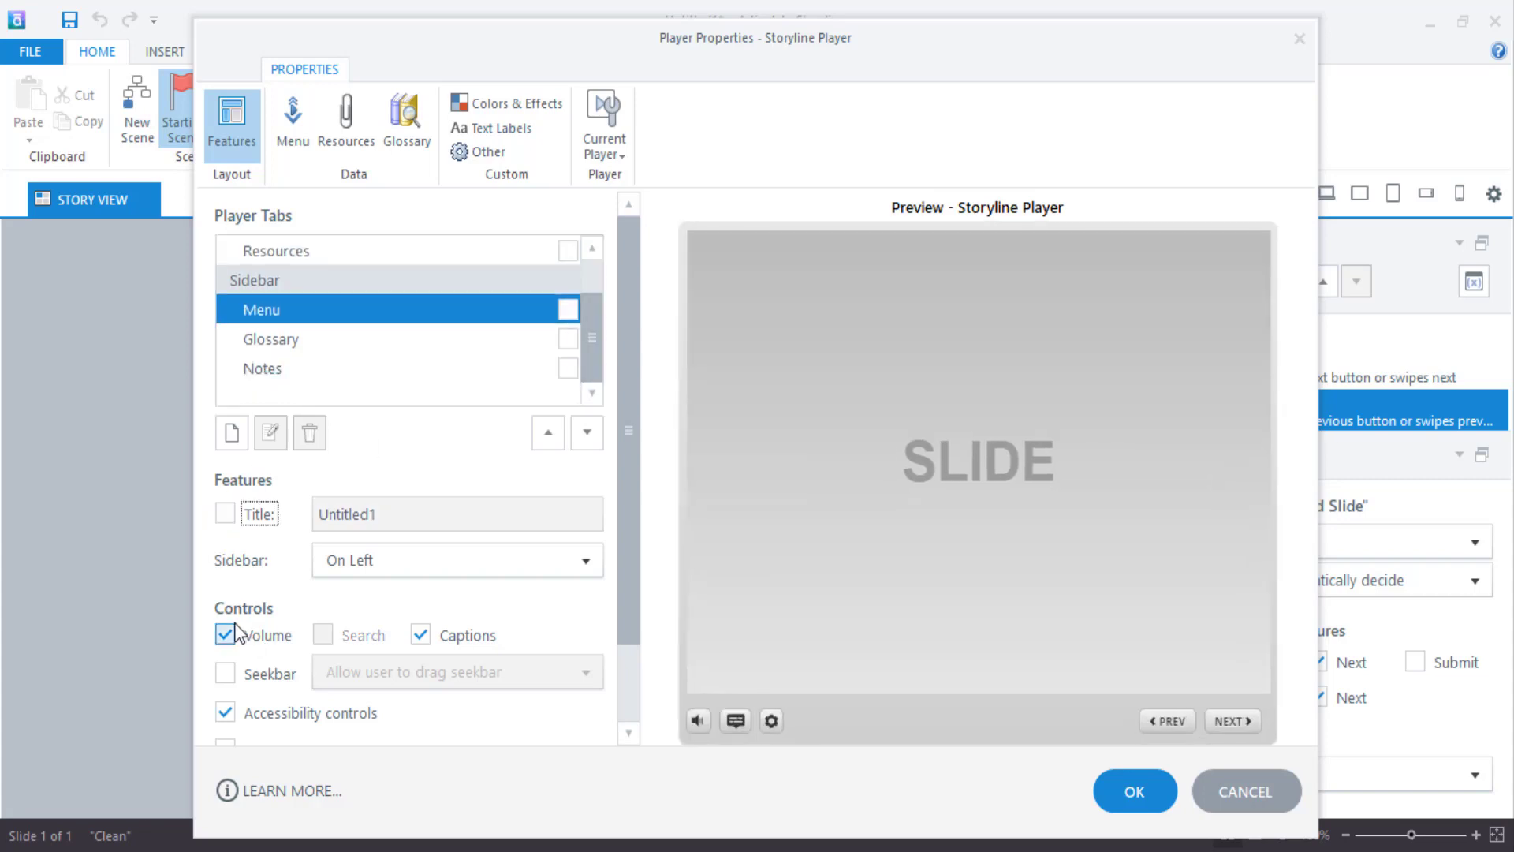
Turn off the player's Volume, Accessibility controls and Captions
left_click(264, 643)
left_click(226, 712)
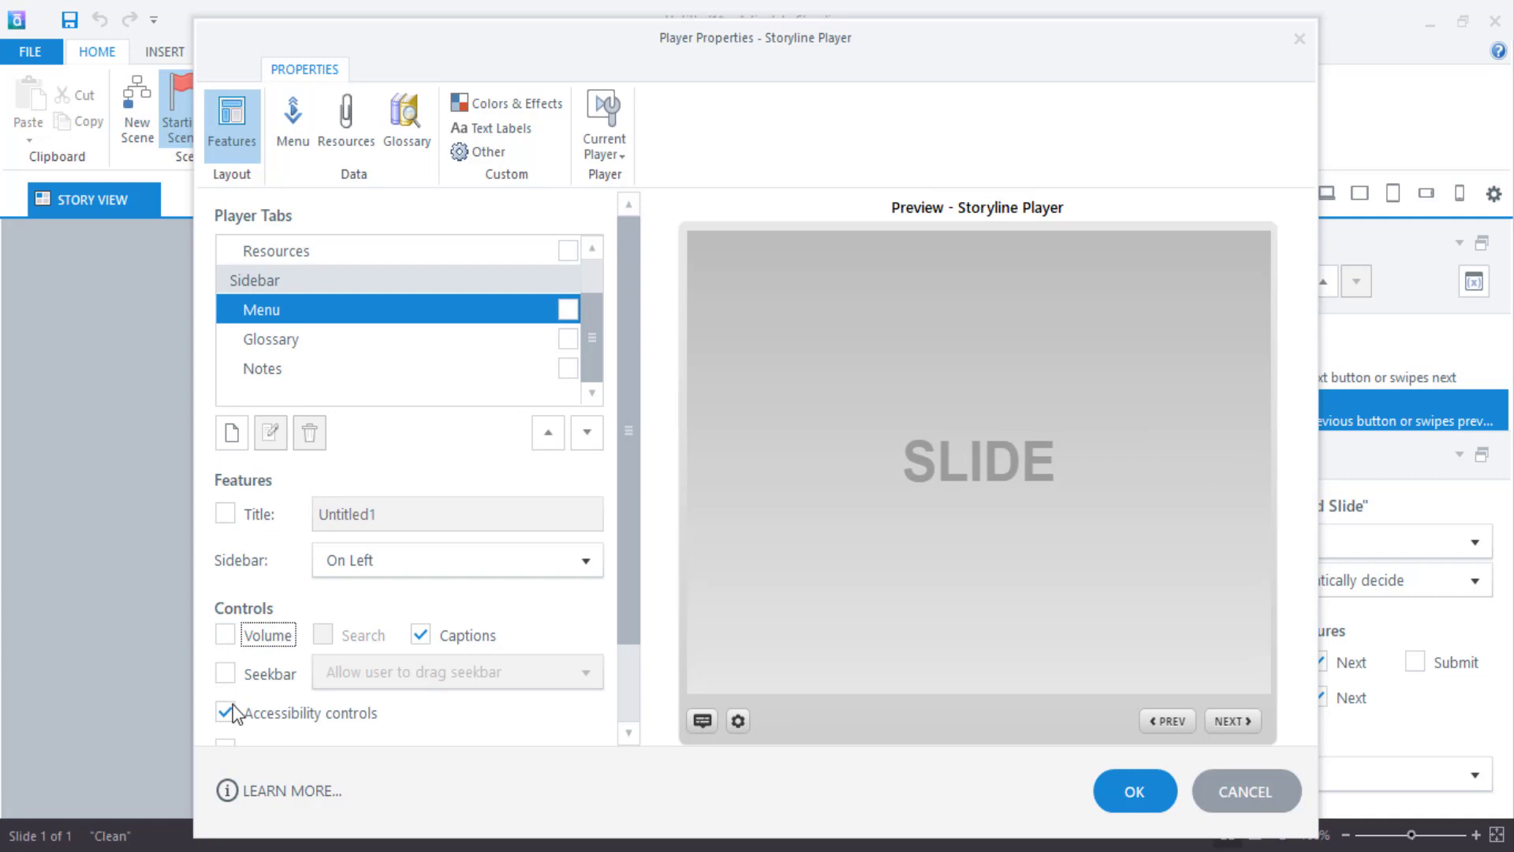
left_click(420, 635)
scroll(496, 606, "down", 2)
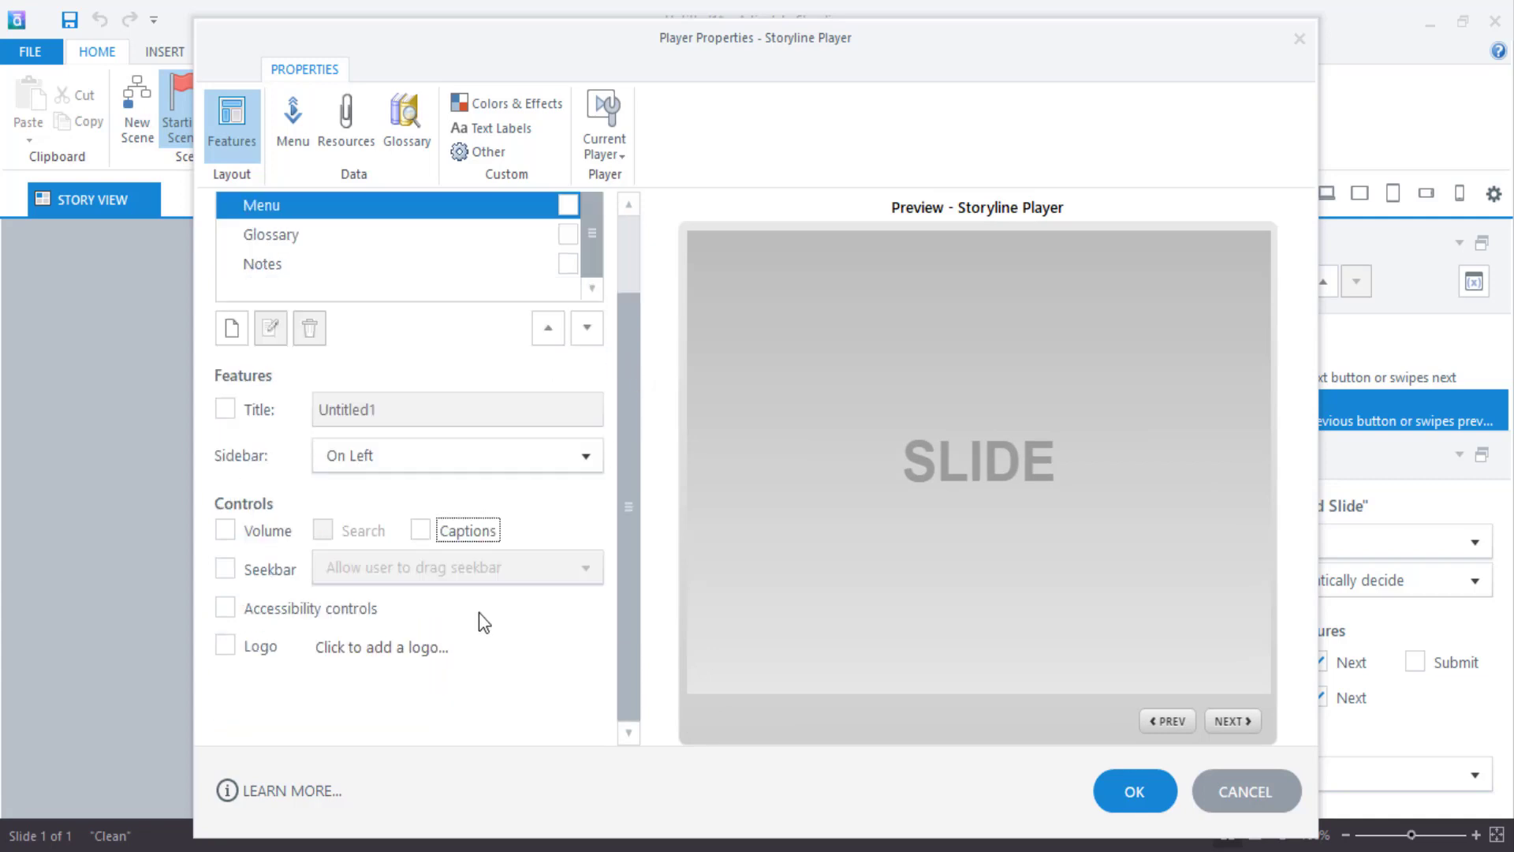
scroll(405, 413, "up", 2)
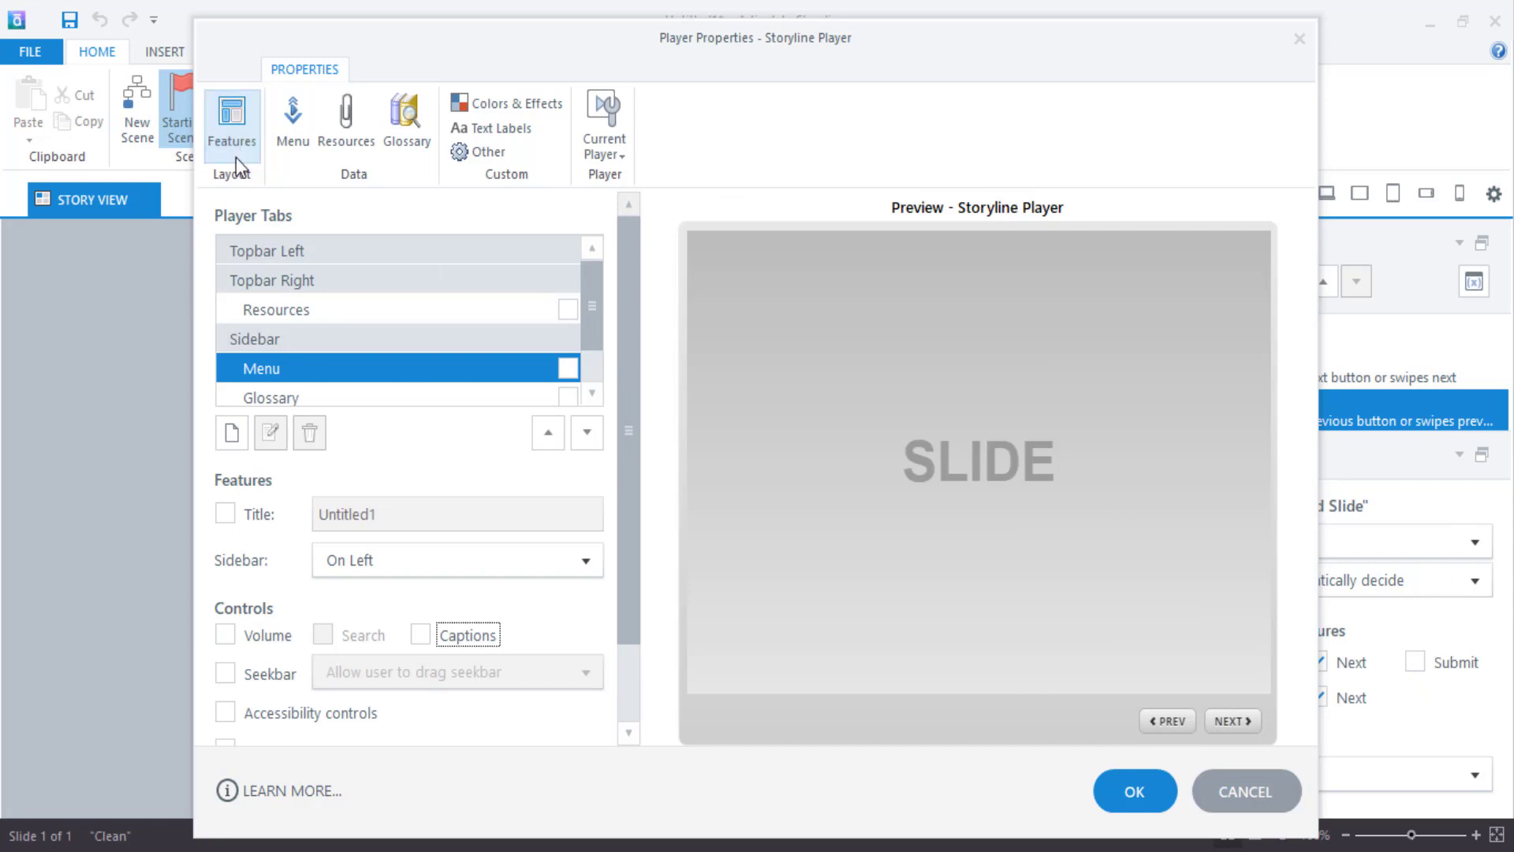
Set the language of the player's text labels to Indonesian (Indonesia)
left_click(506, 131)
left_click(496, 249)
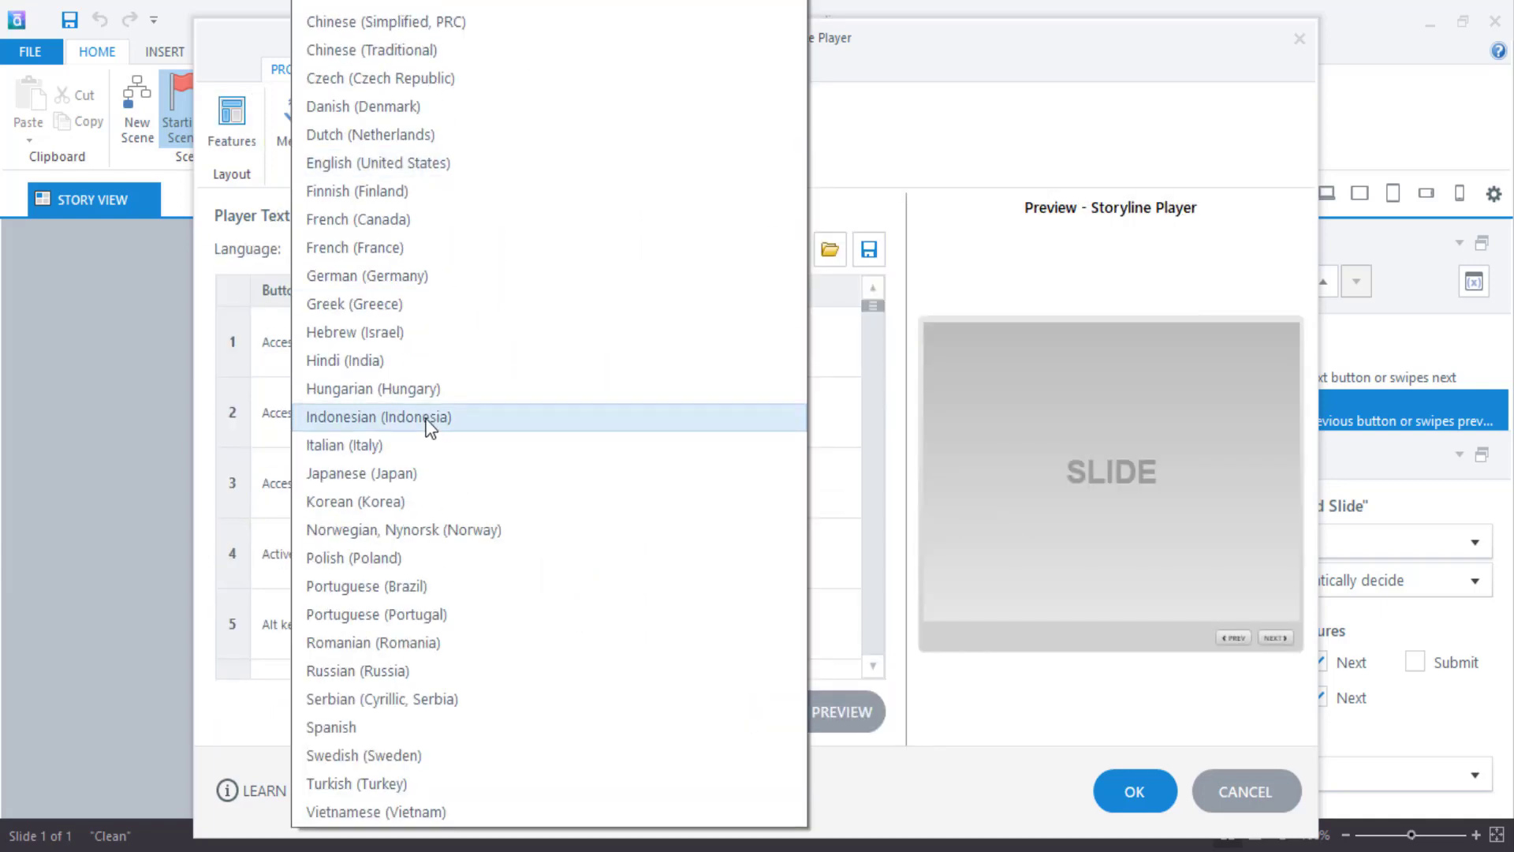
left_click(424, 417)
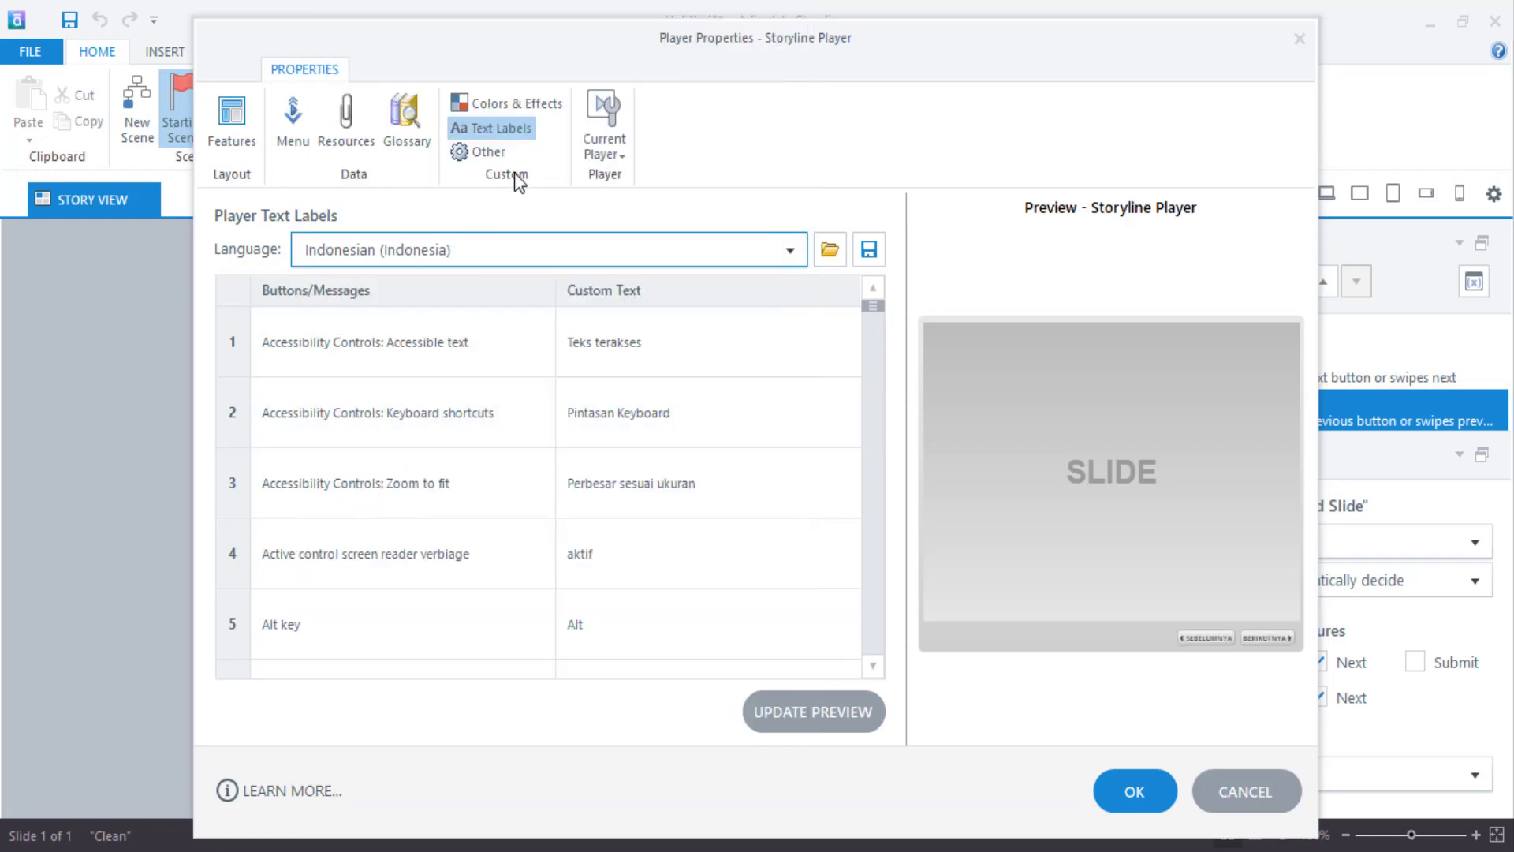
Set the player size in the browser settings to "Scale player to fill browser window"
left_click(481, 151)
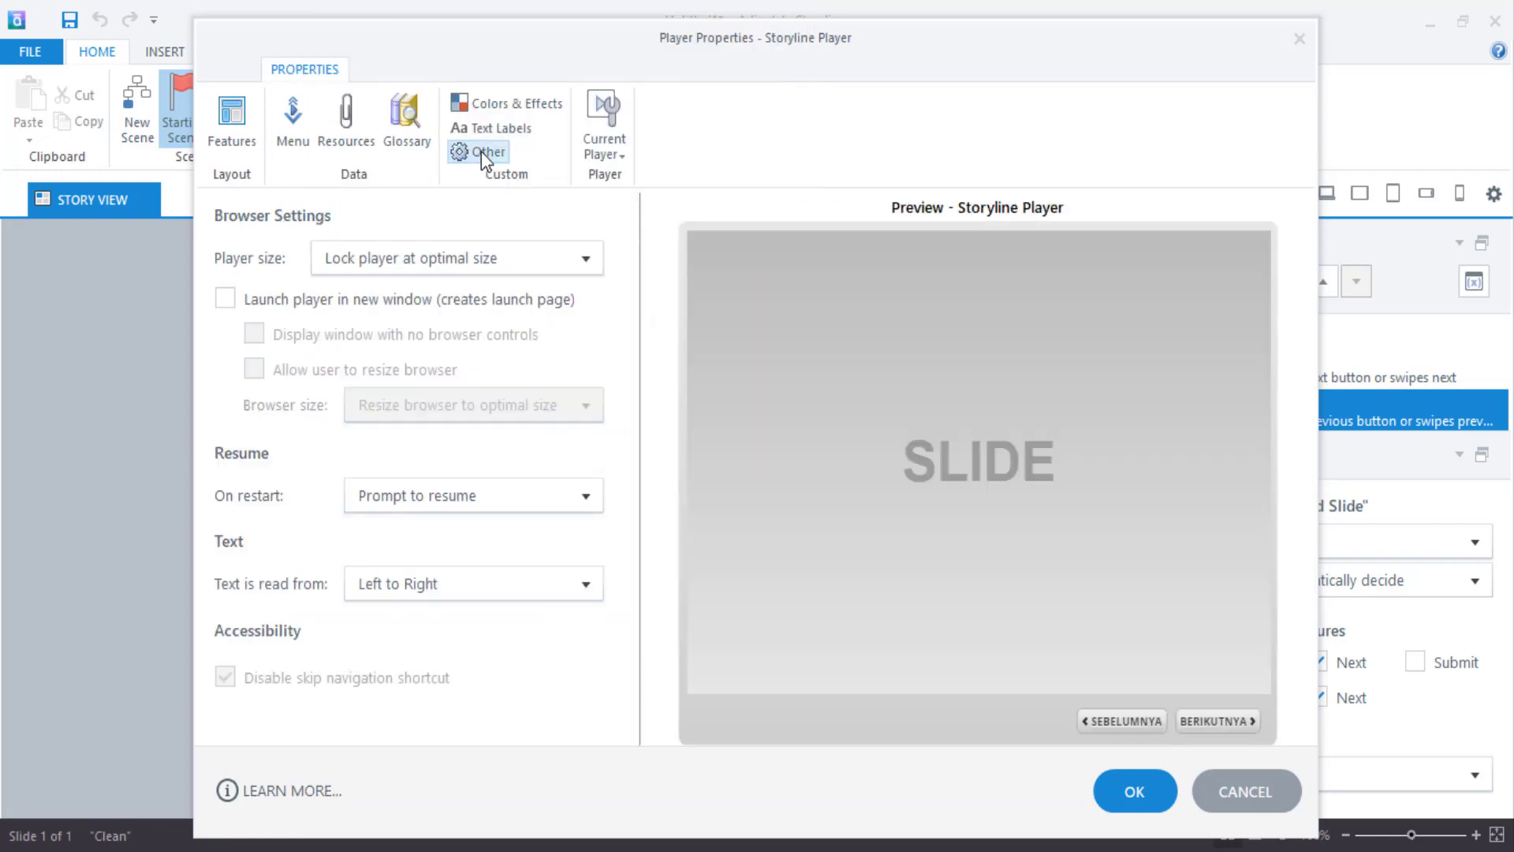
left_click(460, 257)
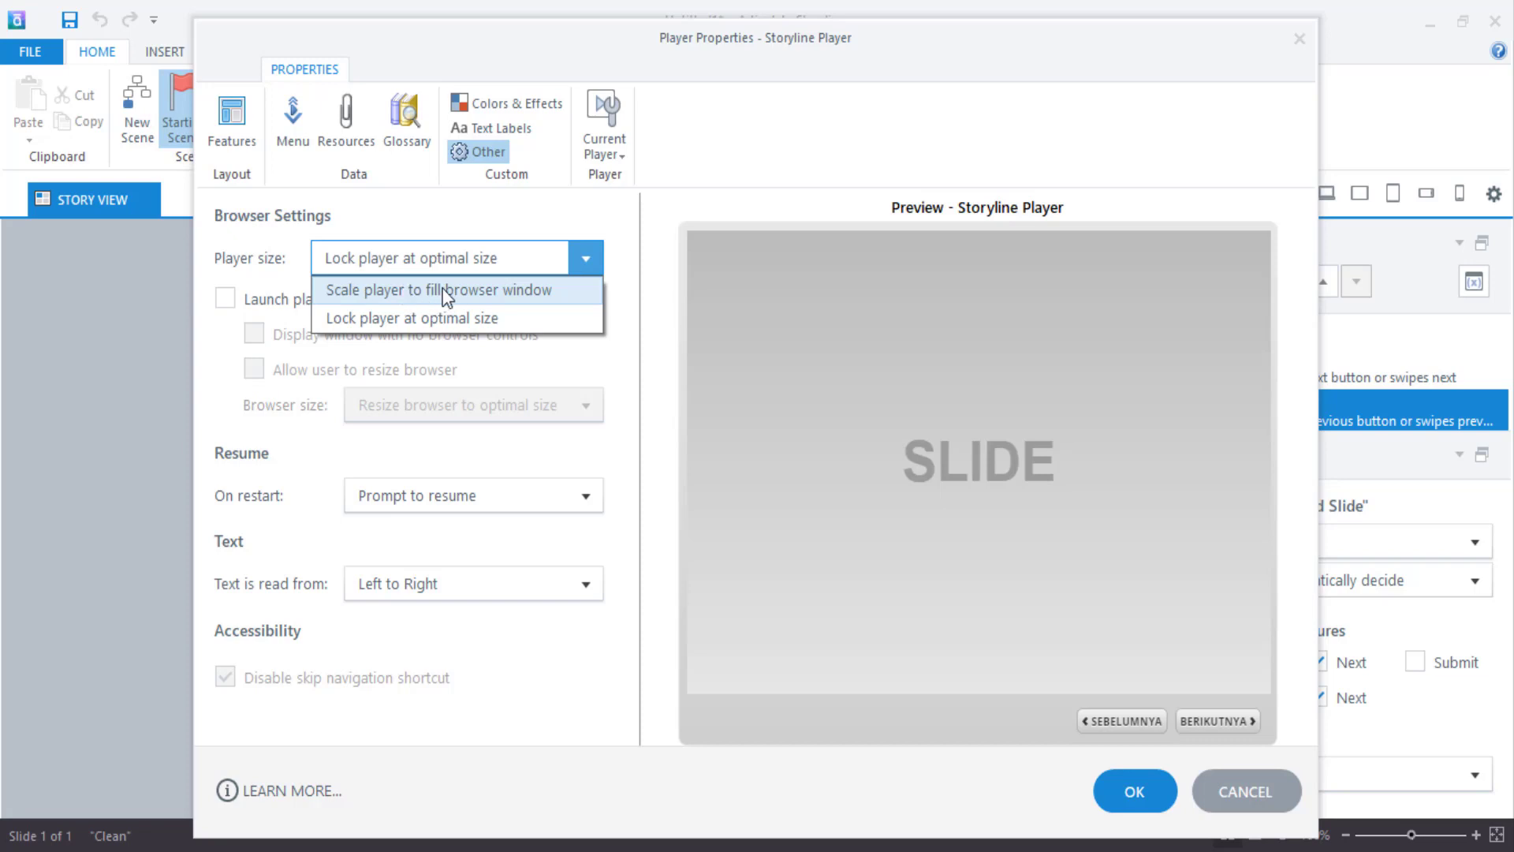
left_click(447, 292)
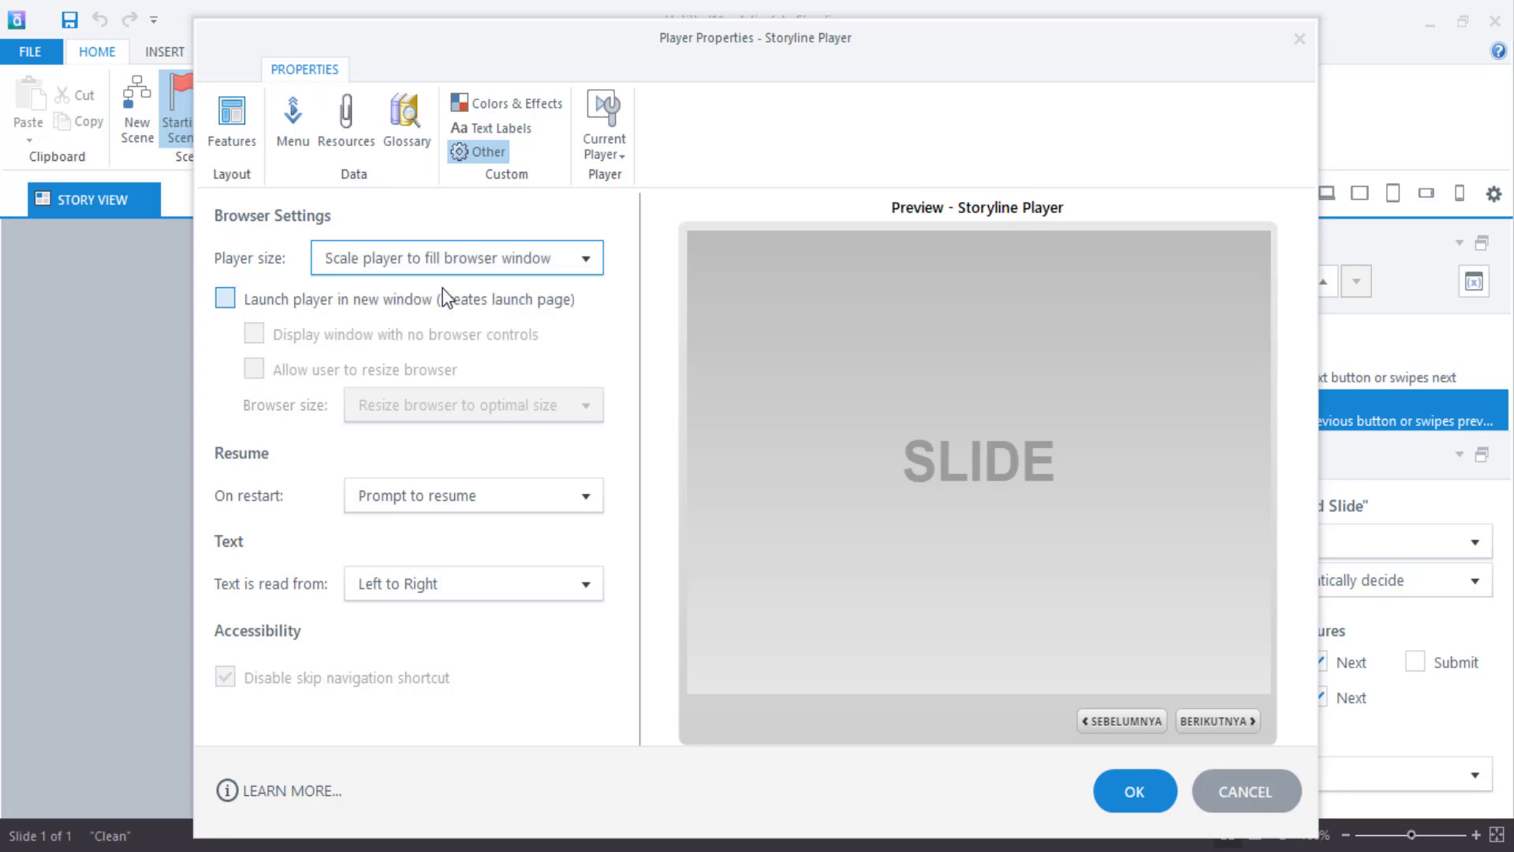
Apply the Medium Blue color scheme to the player and accept the player properties
left_click(511, 109)
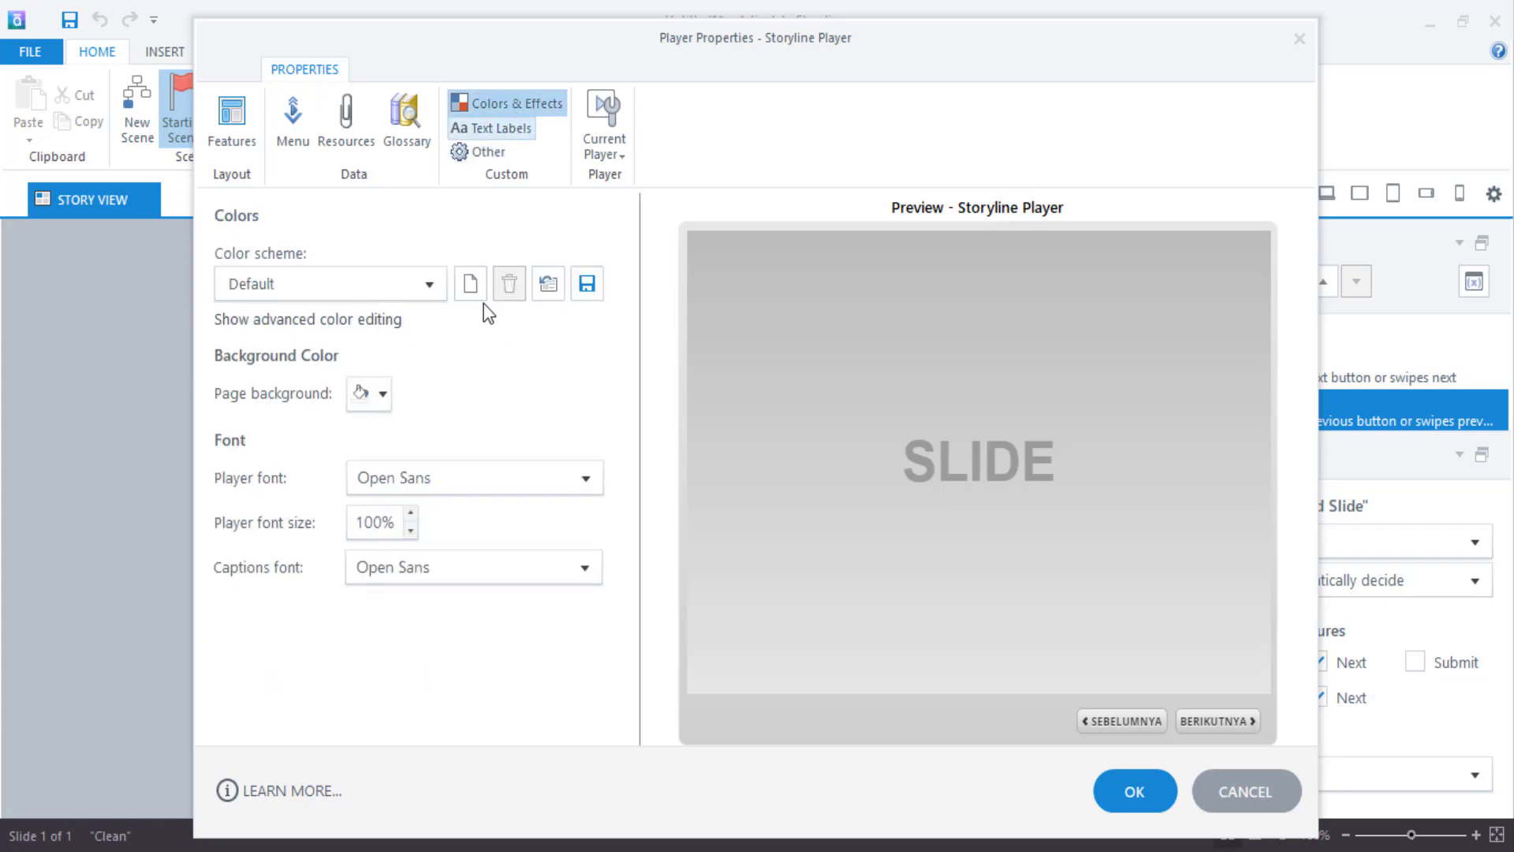
left_click(353, 283)
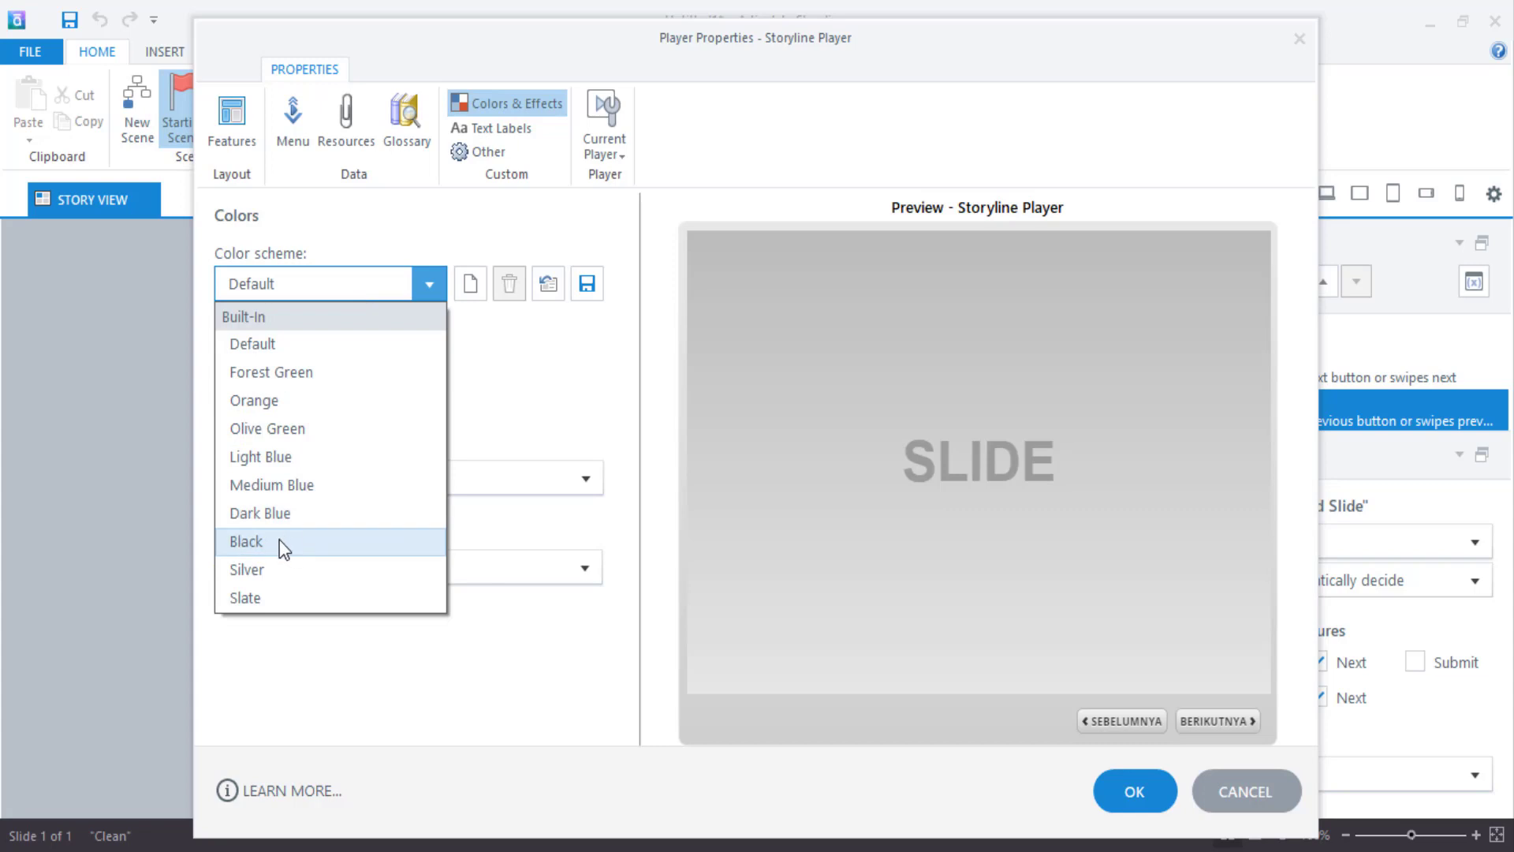
left_click(268, 486)
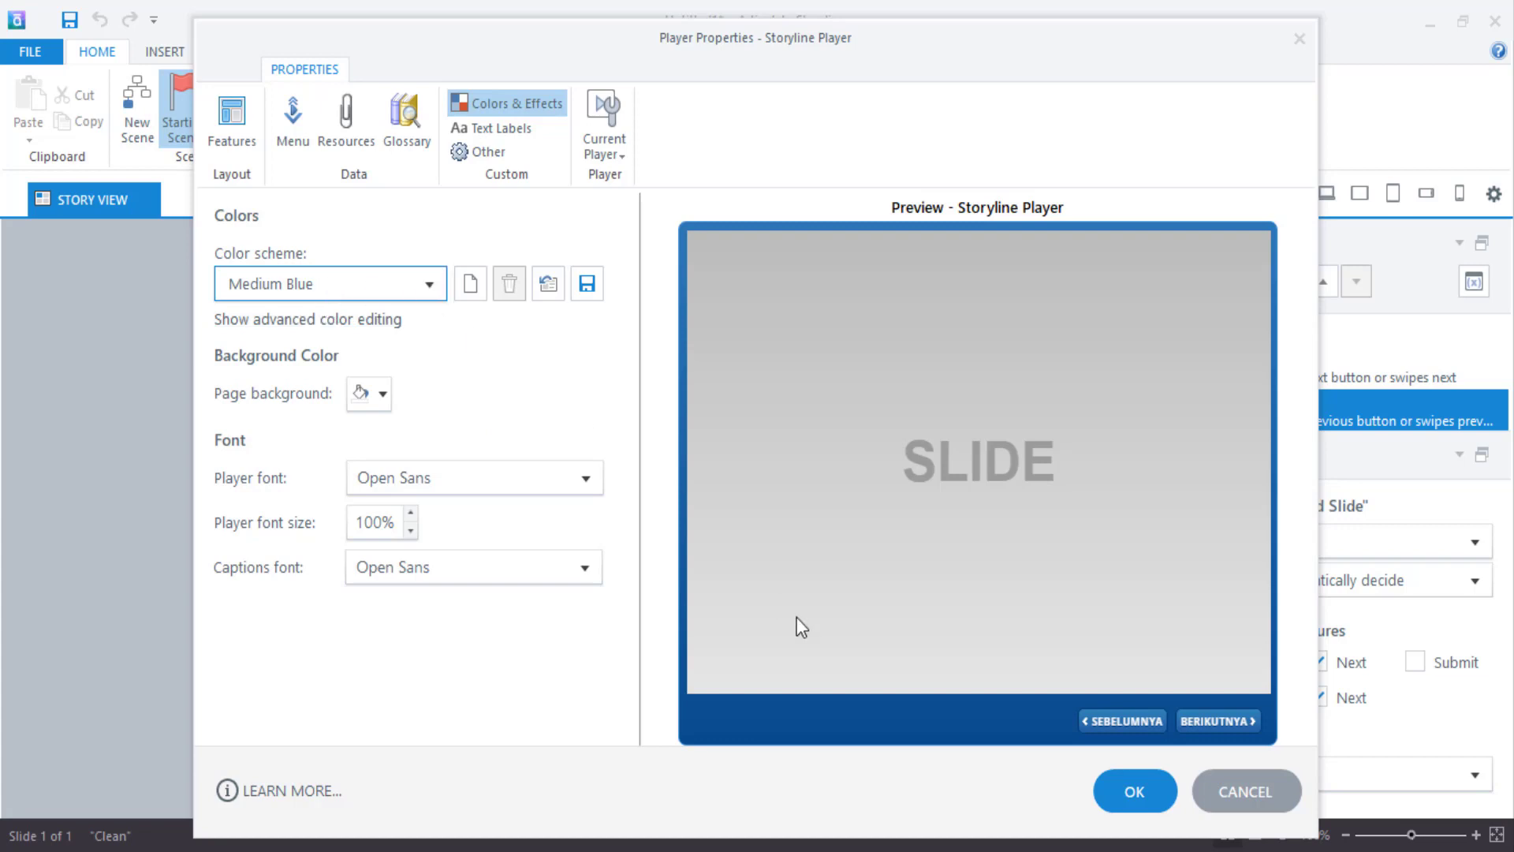
left_click(1154, 791)
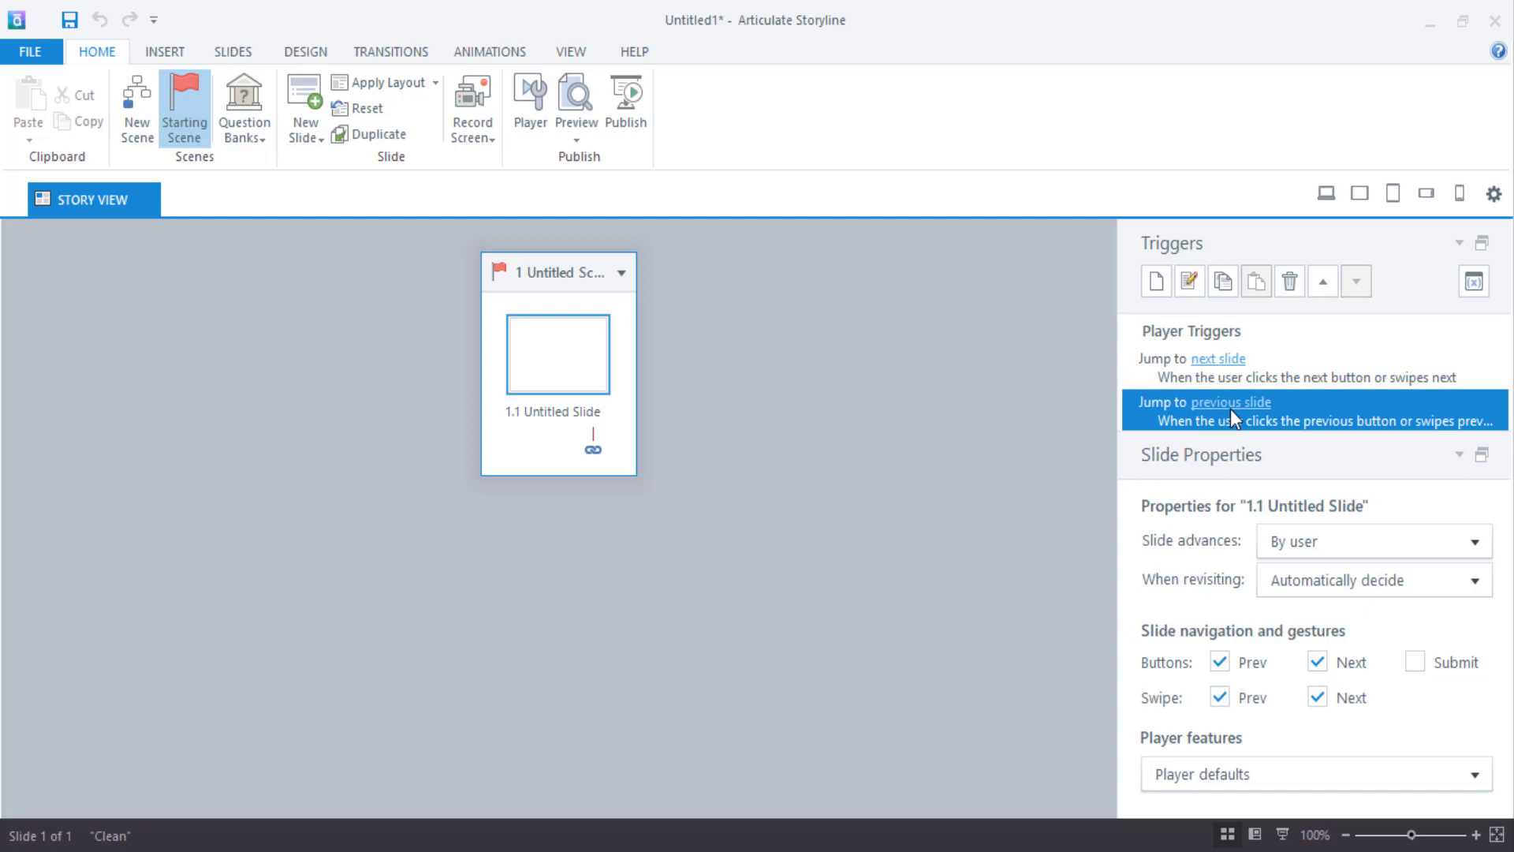
Disable the Prev and Next navigation buttons and both swipe gestures for the untitled slide
left_click(1315, 665)
left_click(1317, 697)
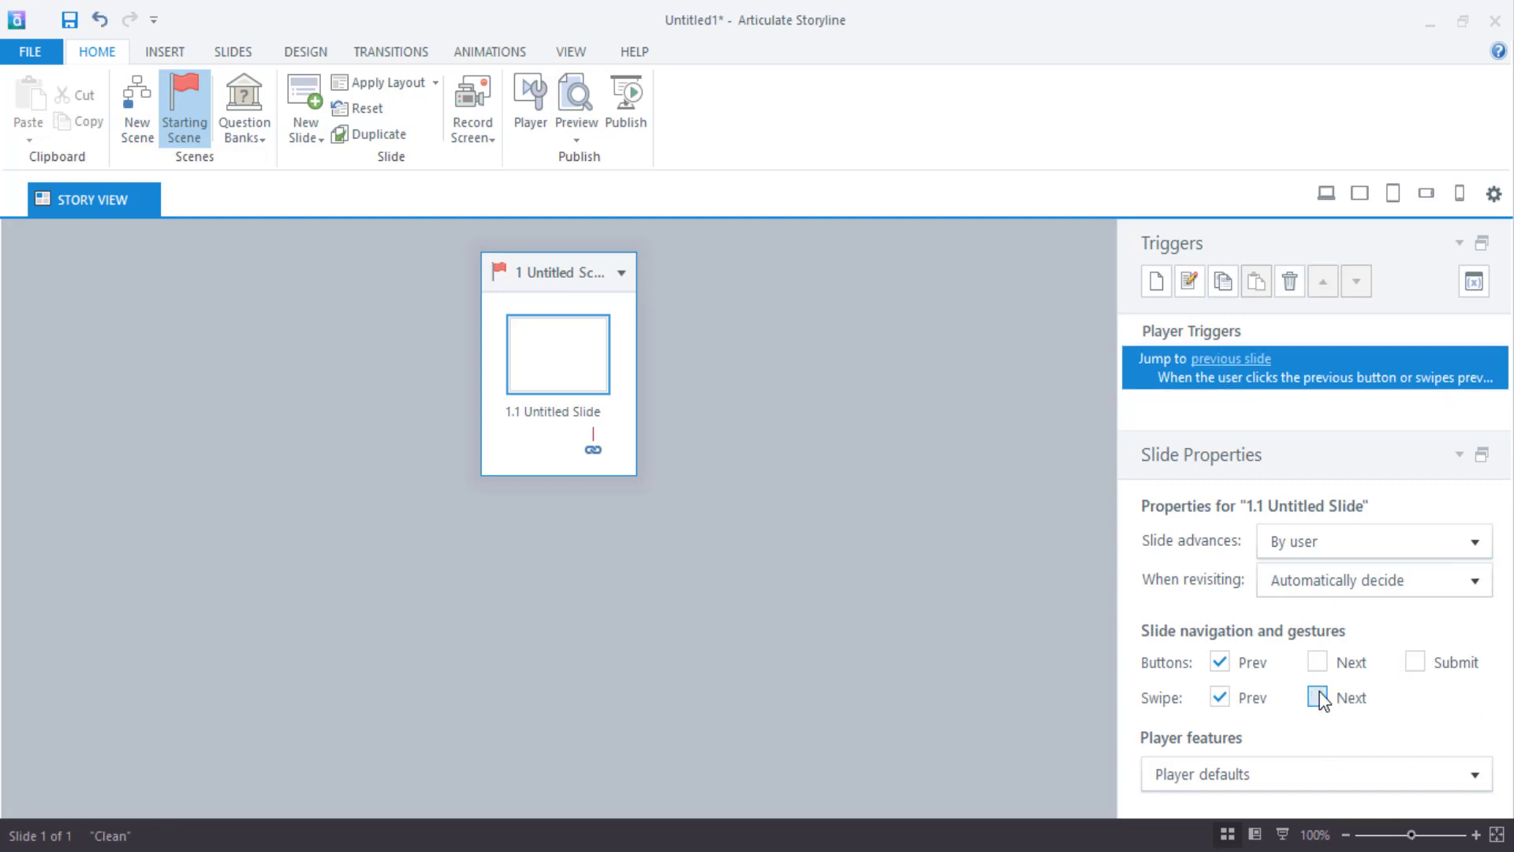
left_click(1220, 697)
left_click(1220, 661)
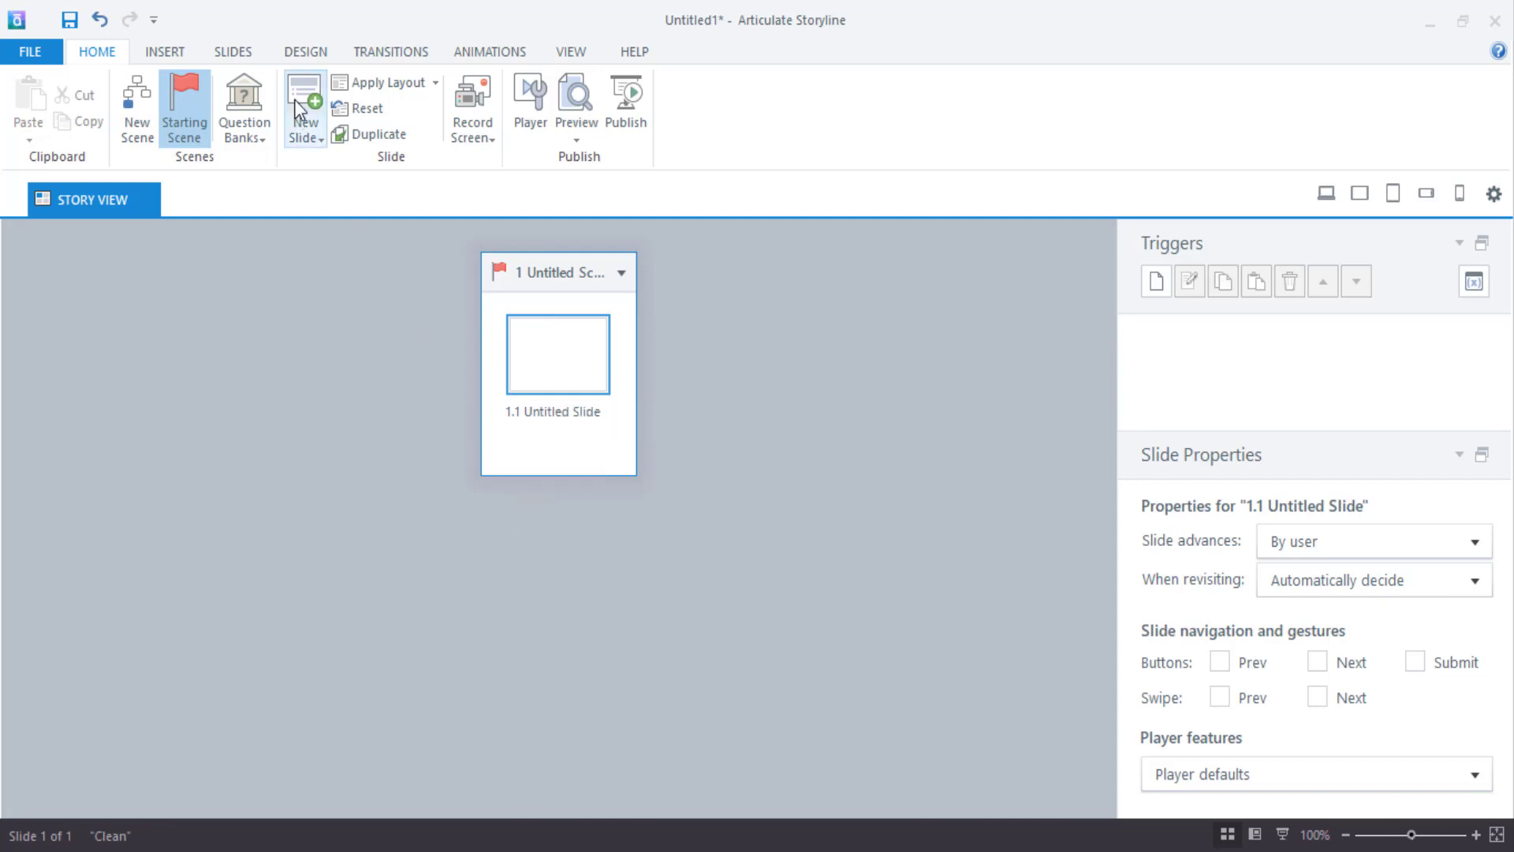
Change the story size to a custom 1280 x 720, starting from the 16:9 preset with the aspect ratio locked
left_click(313, 53)
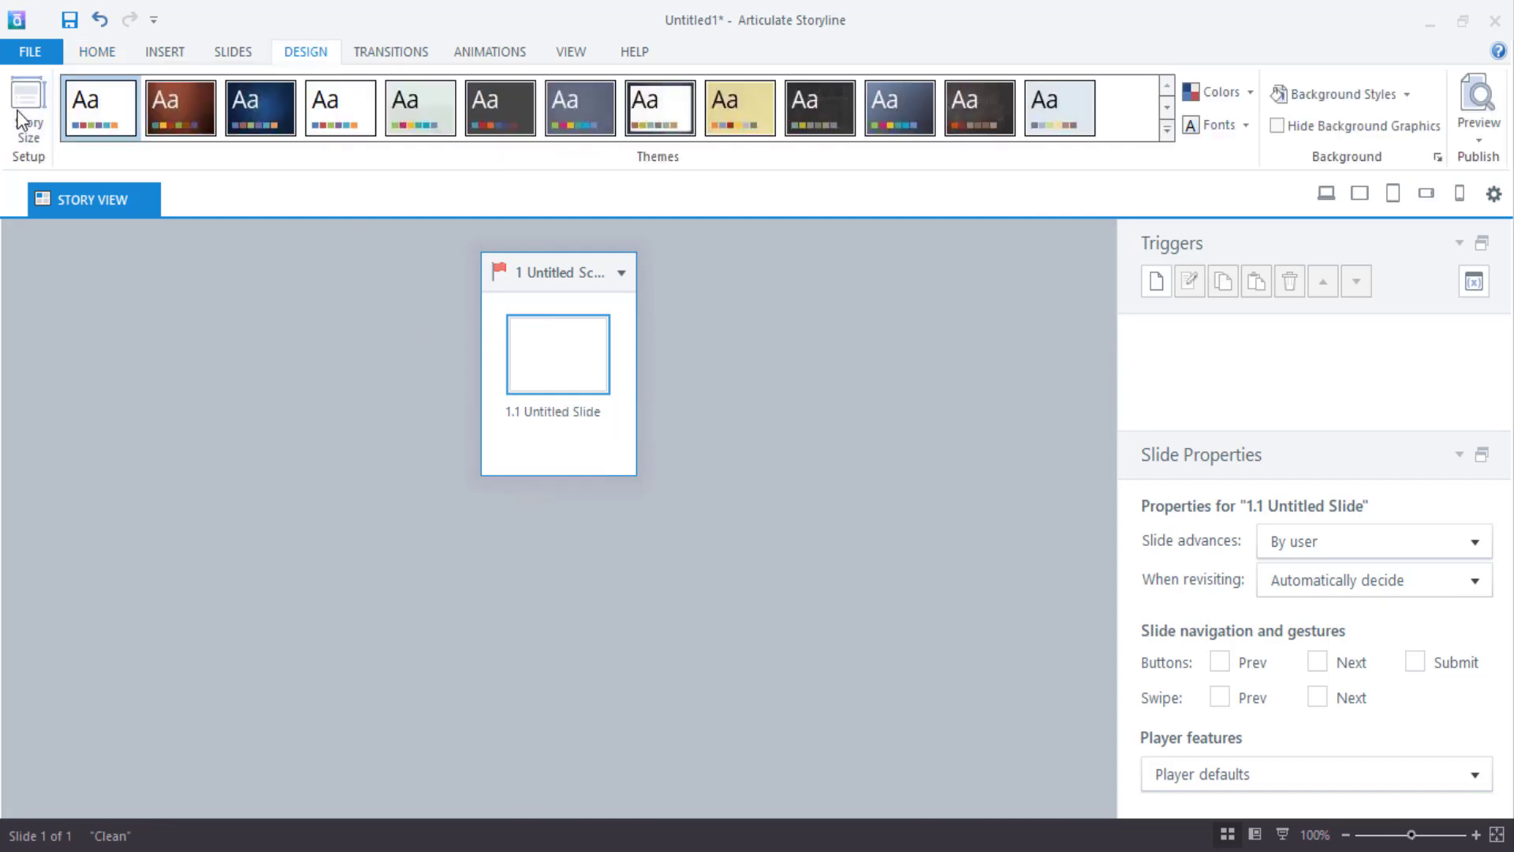
left_click(38, 96)
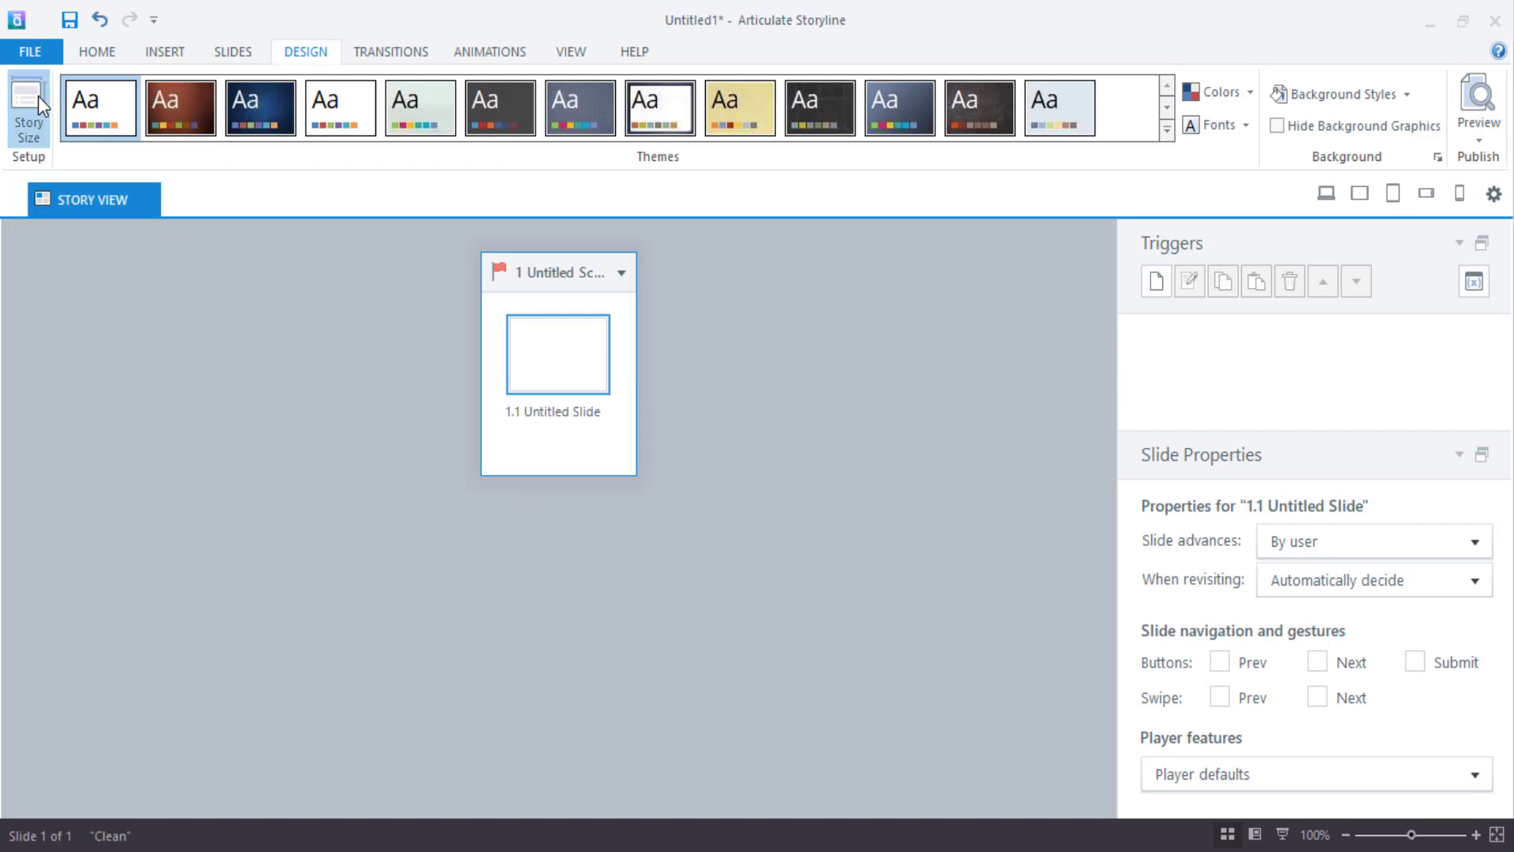
left_click(658, 309)
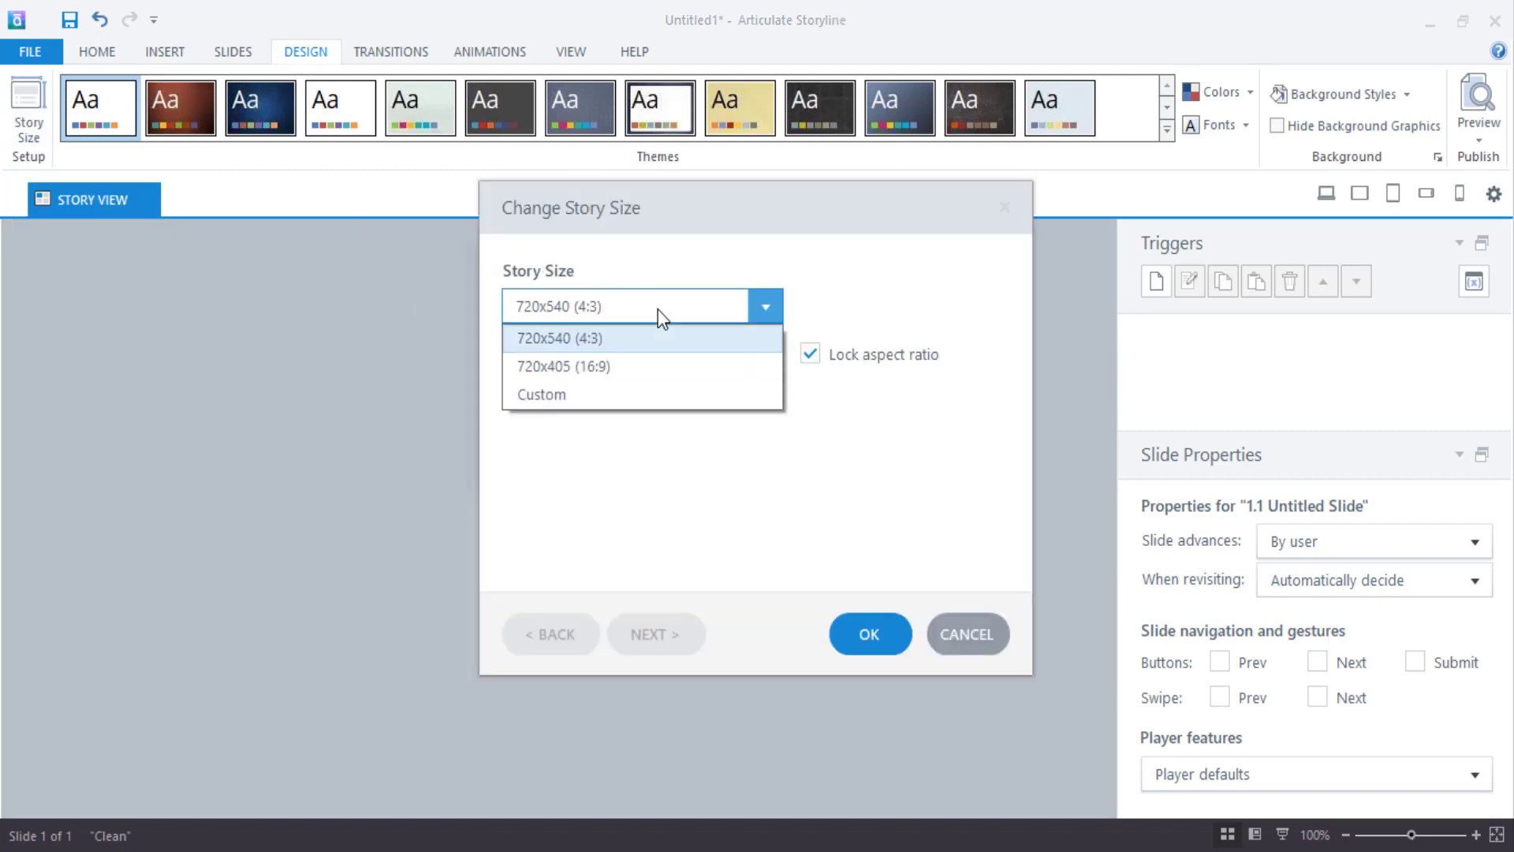
left_click(561, 369)
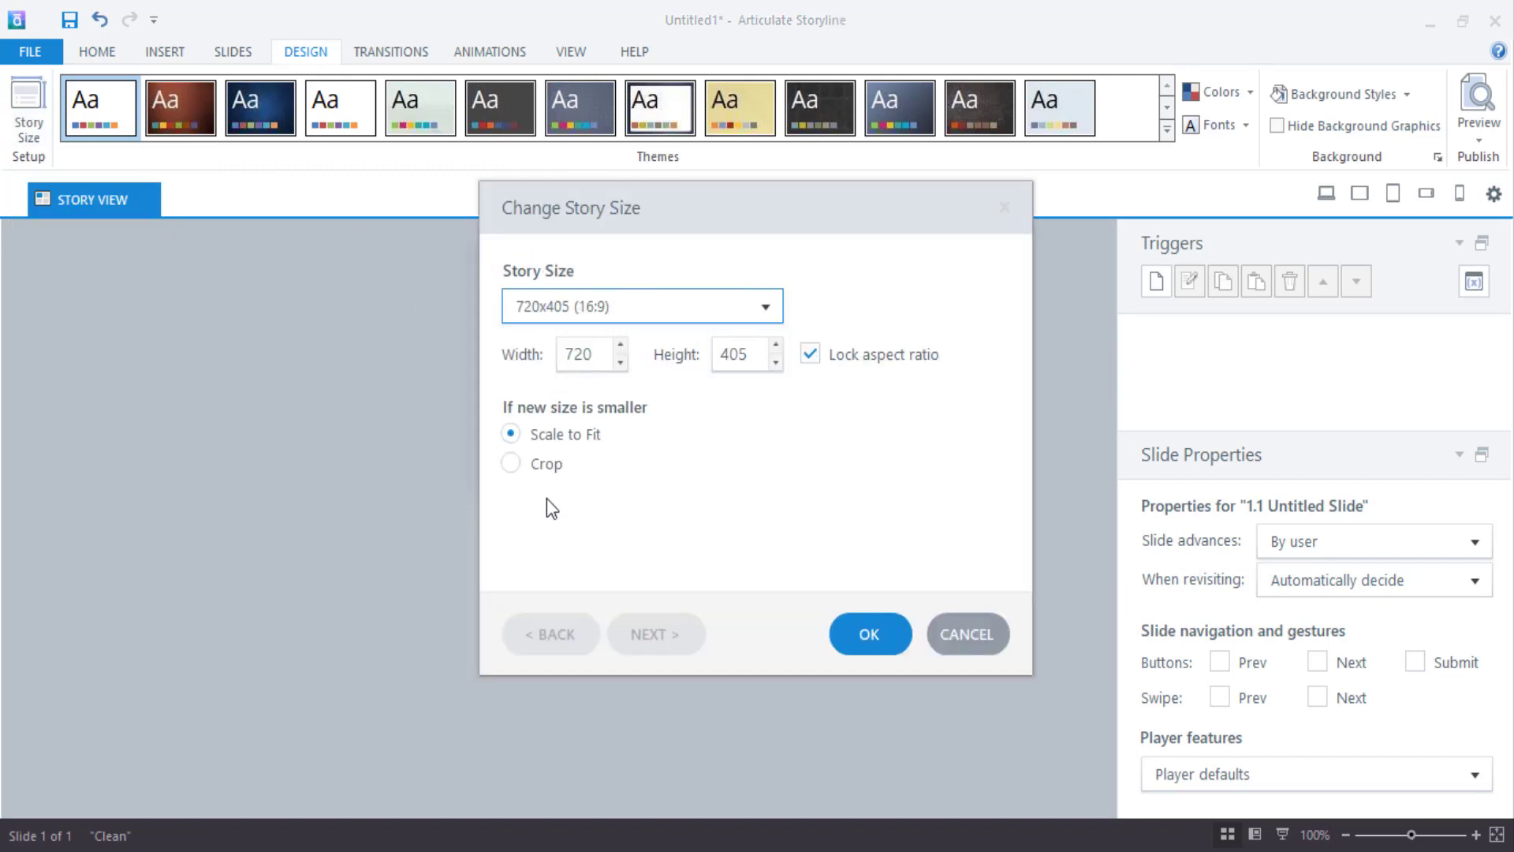
left_click(572, 352)
double_click(572, 353)
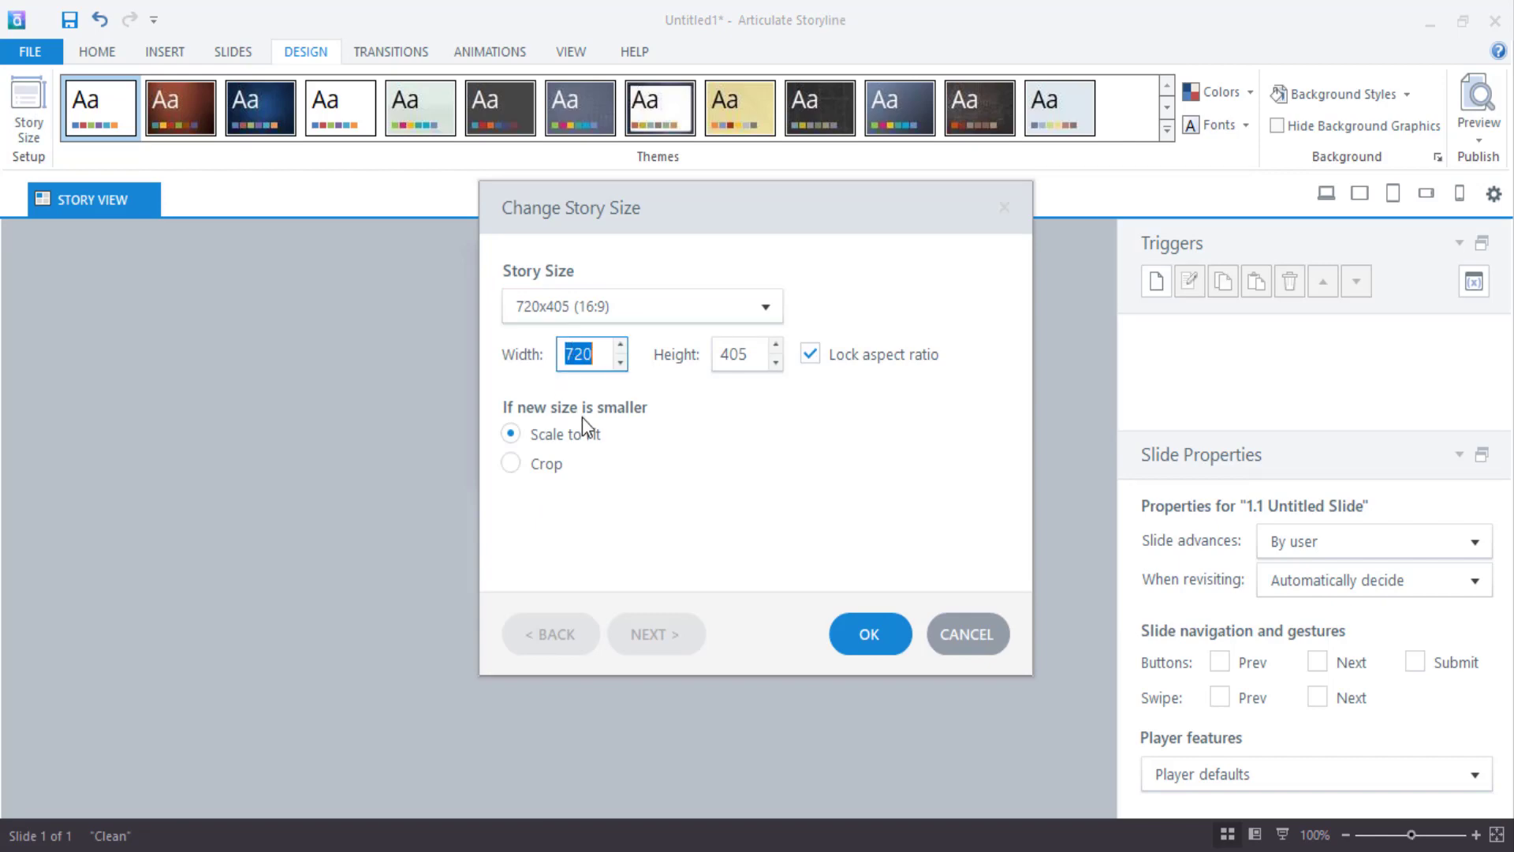
type("1280")
left_click(746, 354)
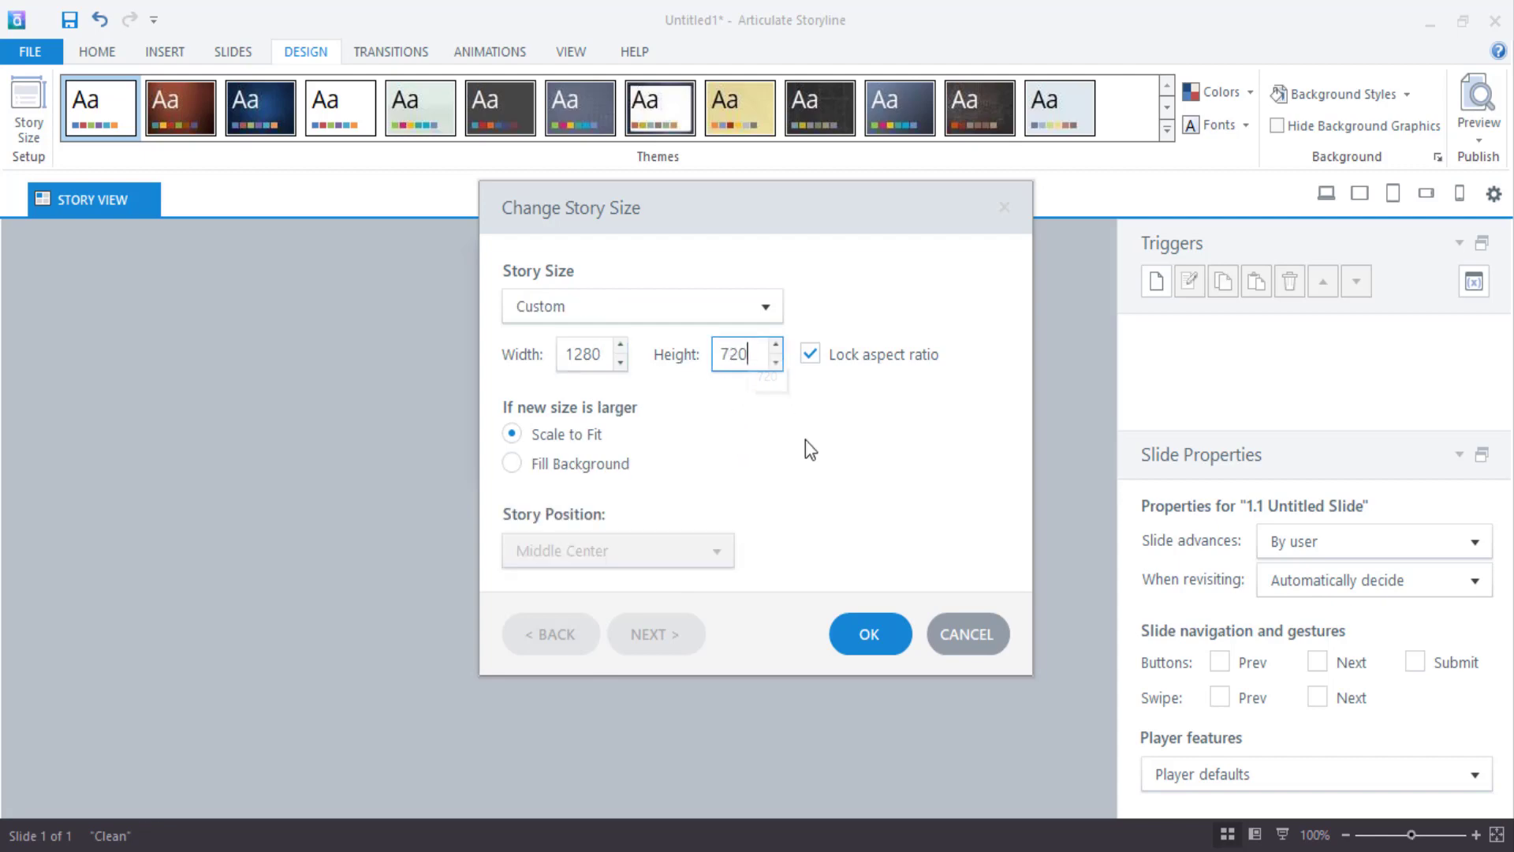
left_click(877, 630)
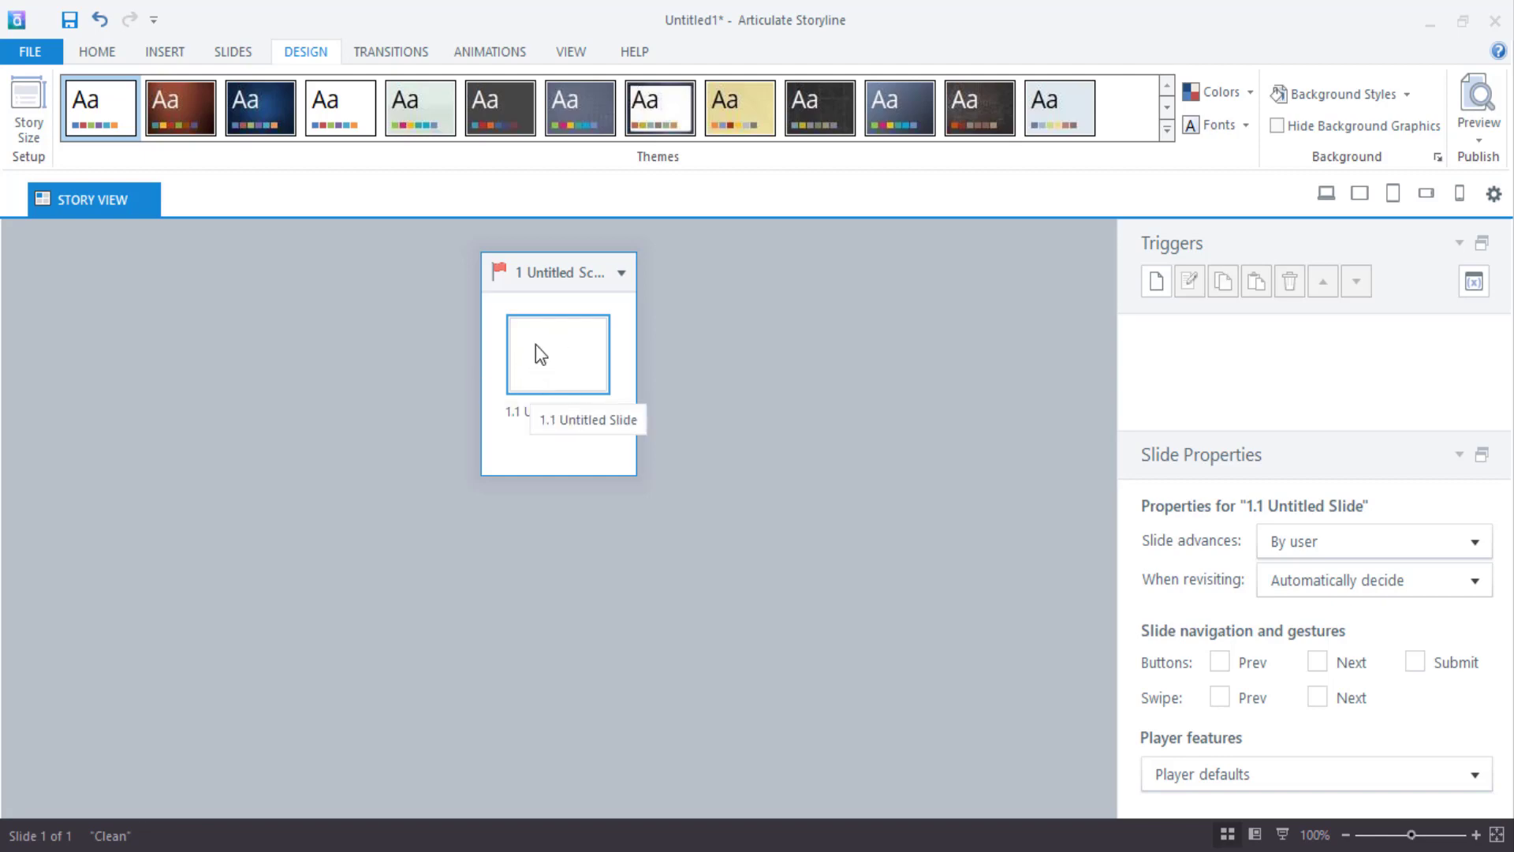
Open the untitled slide for editing and rename it "Pembuka"
double_click(563, 357)
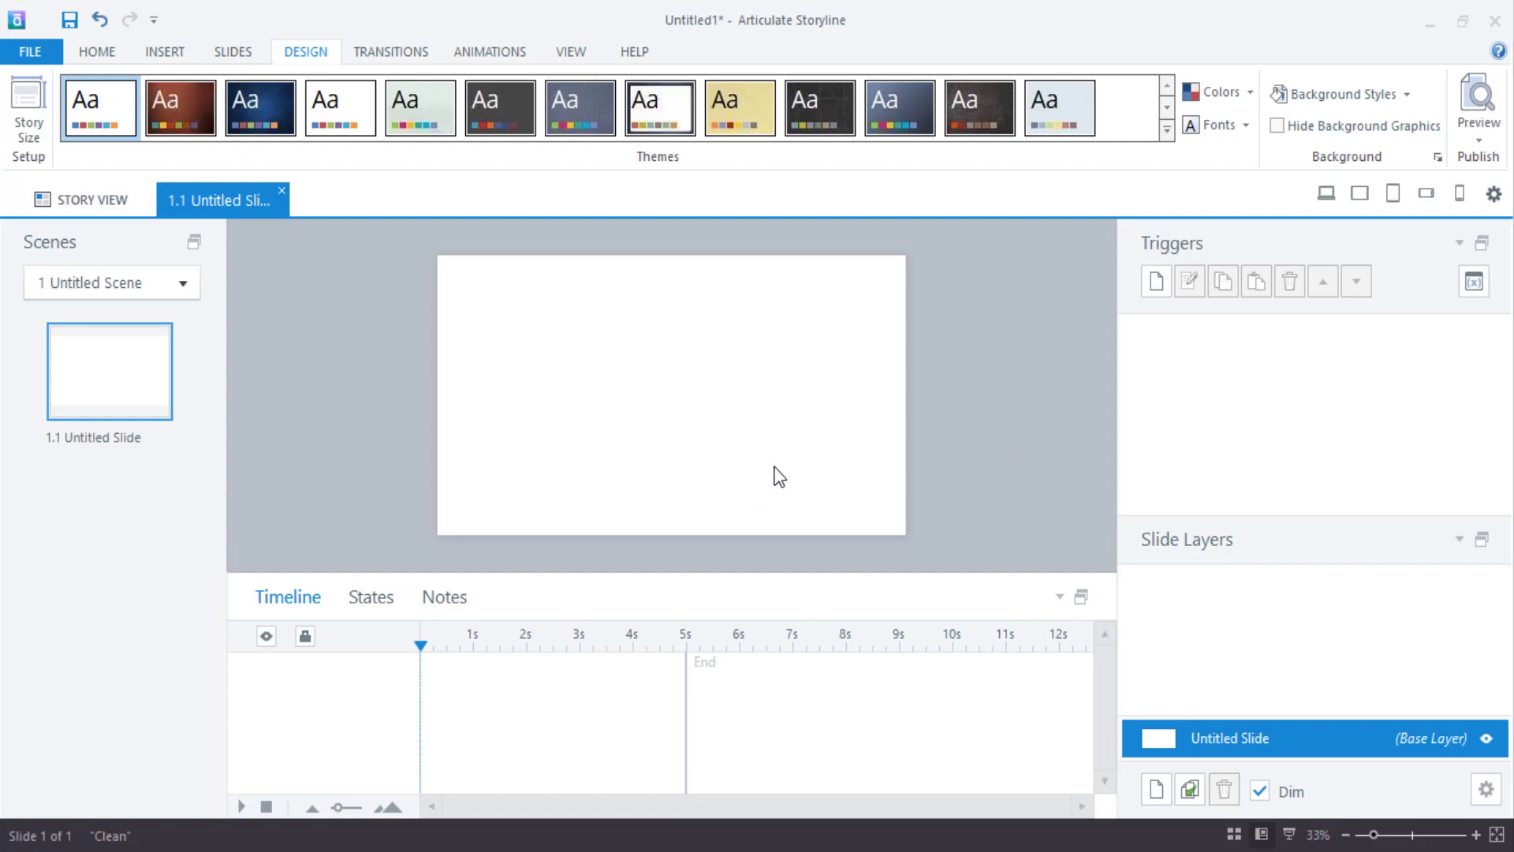
double_click(101, 440)
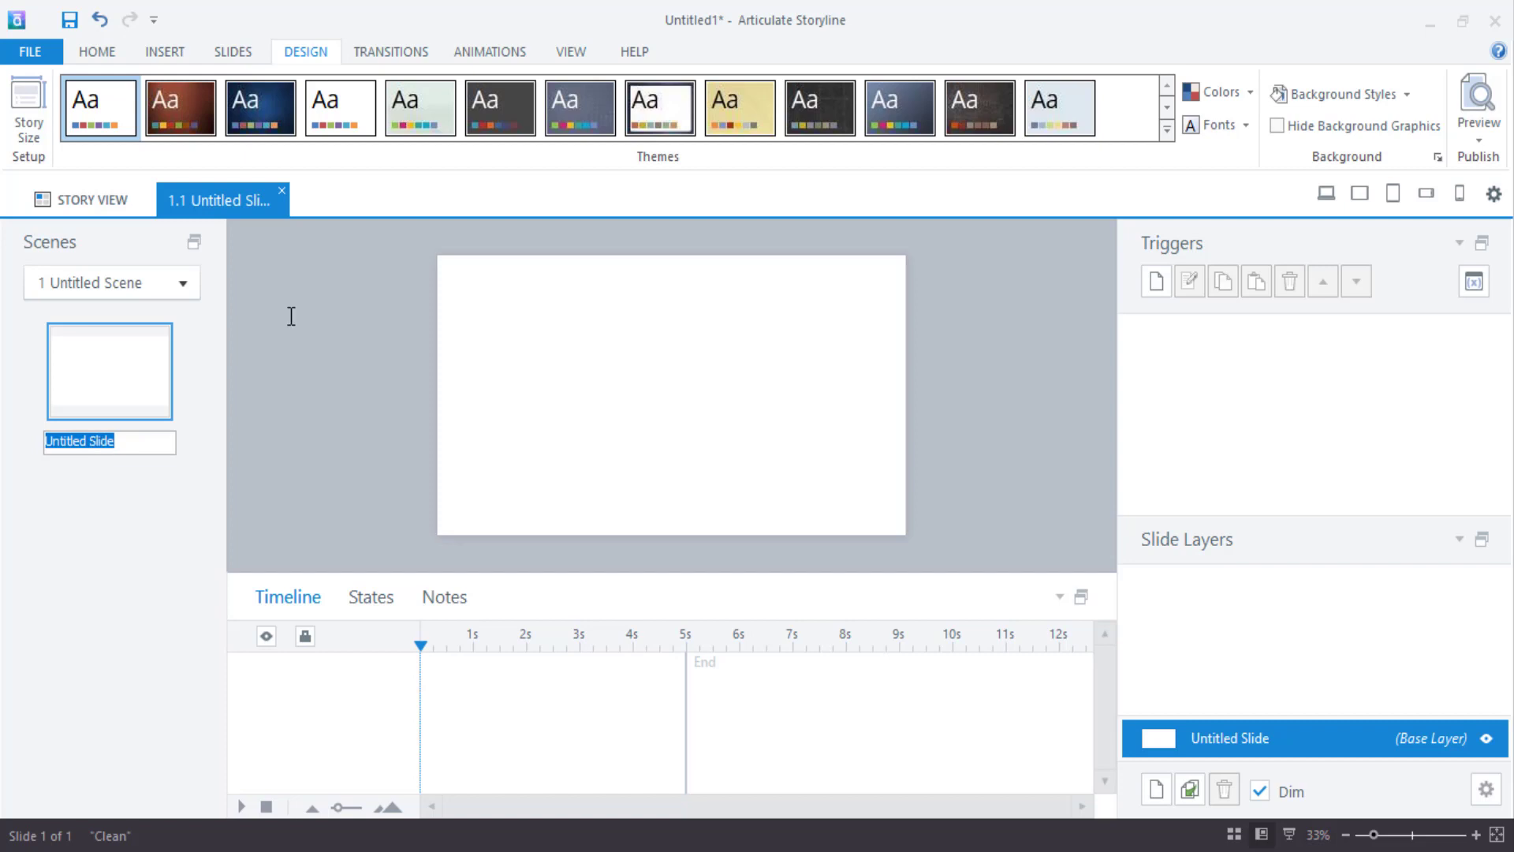
type("Intro")
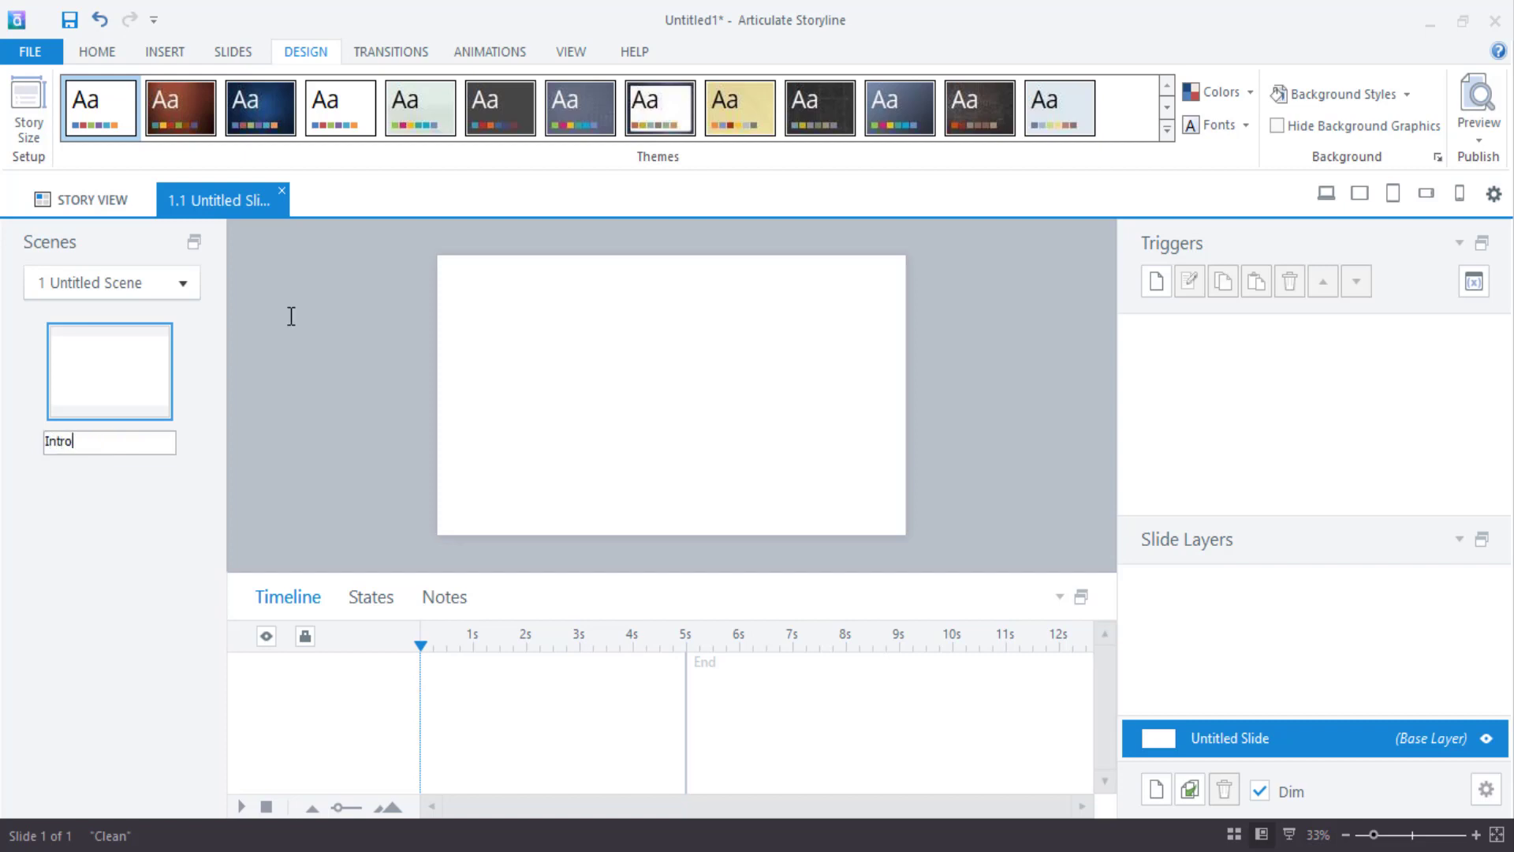
key("ctrl+a")
type("I")
left_click(463, 361)
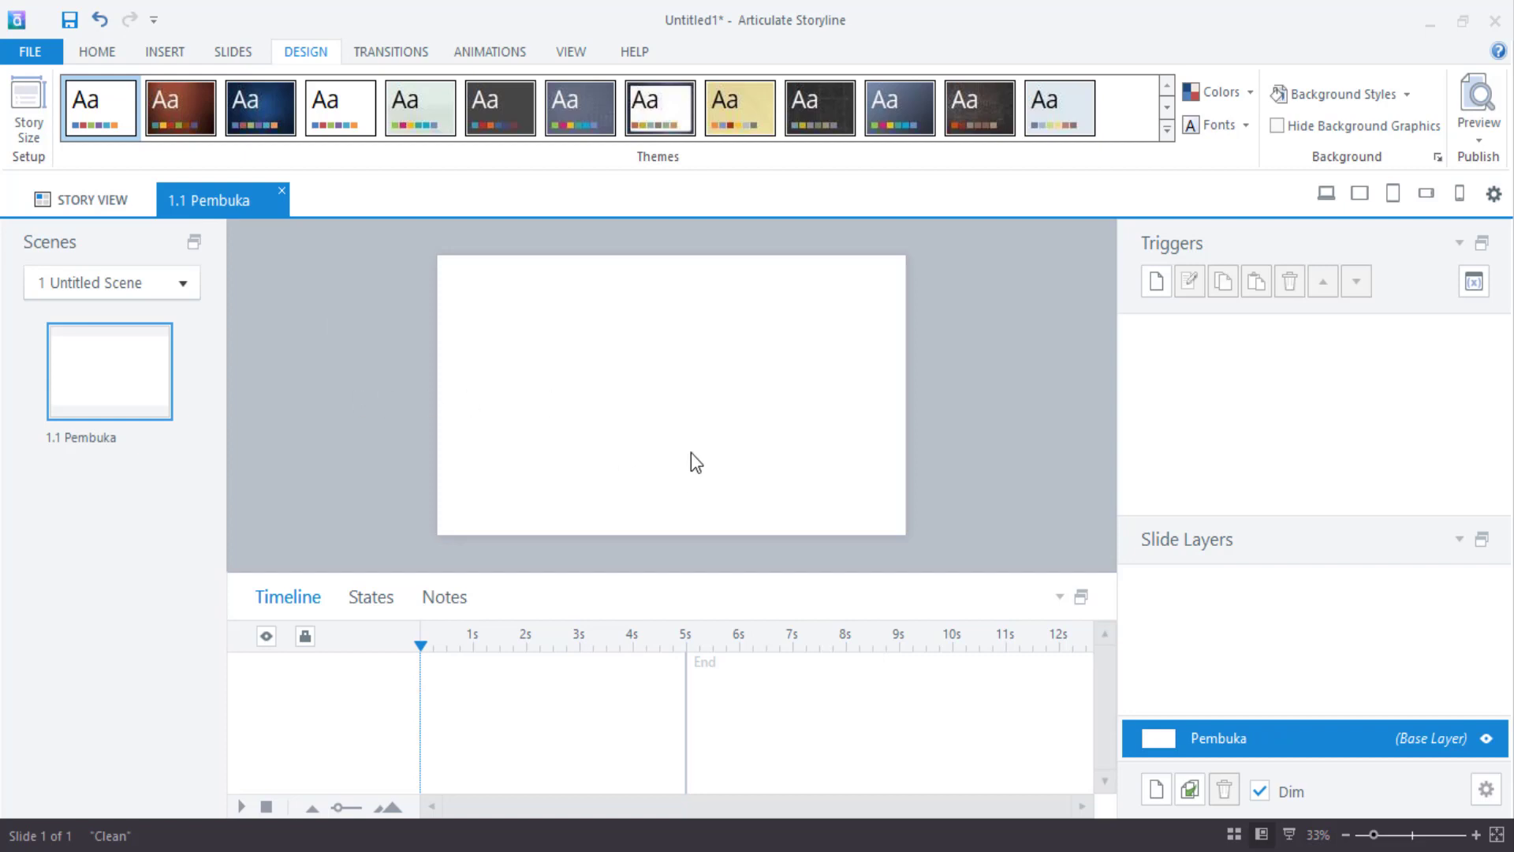
Insert the pictures Bg, Judul and Play from the Asset Drag Drop folder onto the Pembuka slide
left_click(176, 50)
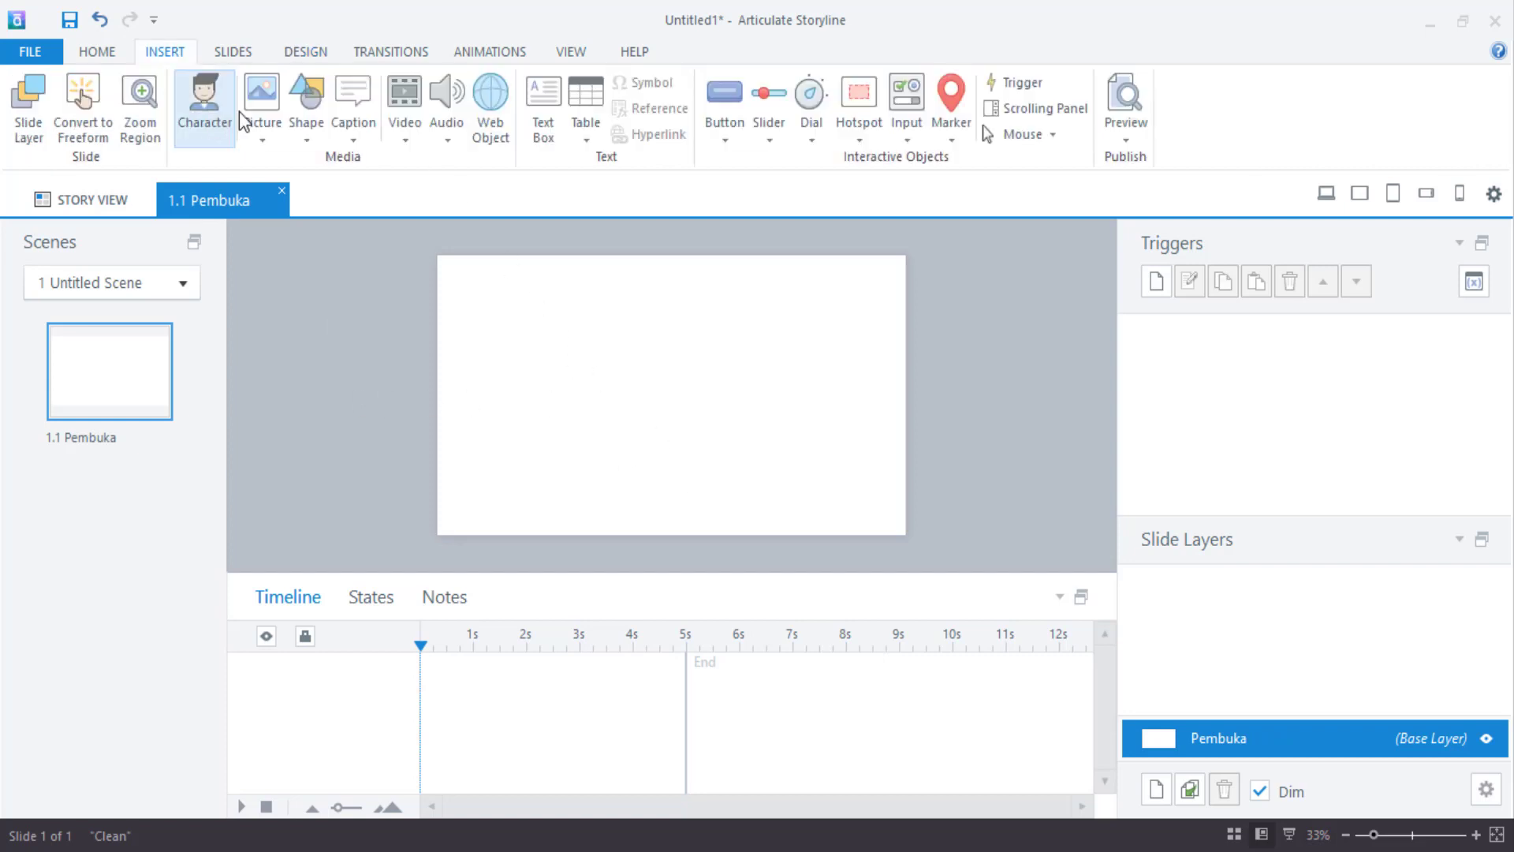
left_click(263, 96)
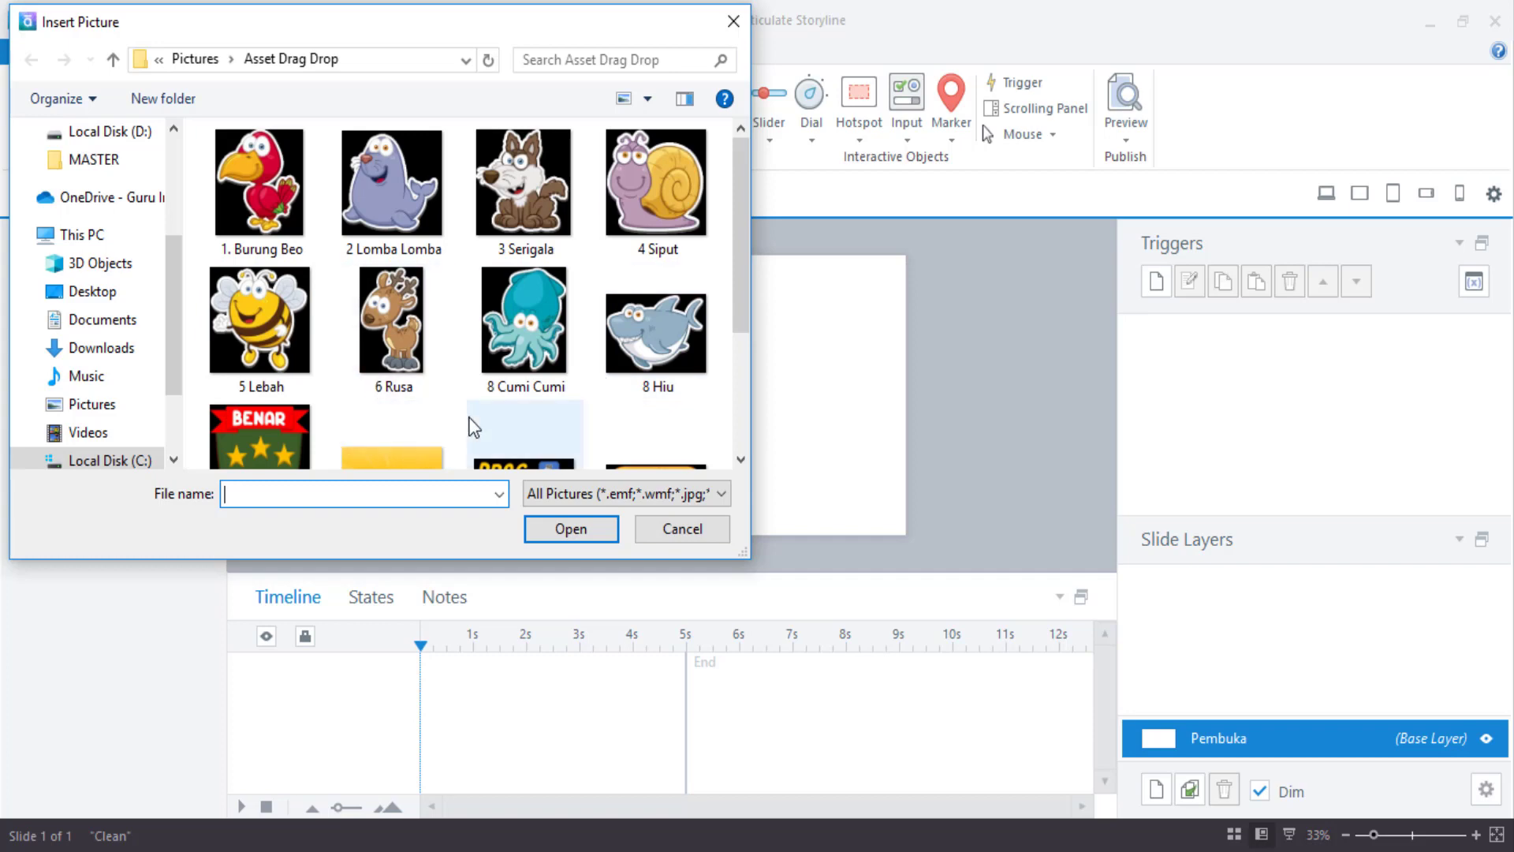
scroll(556, 381, "down", 3)
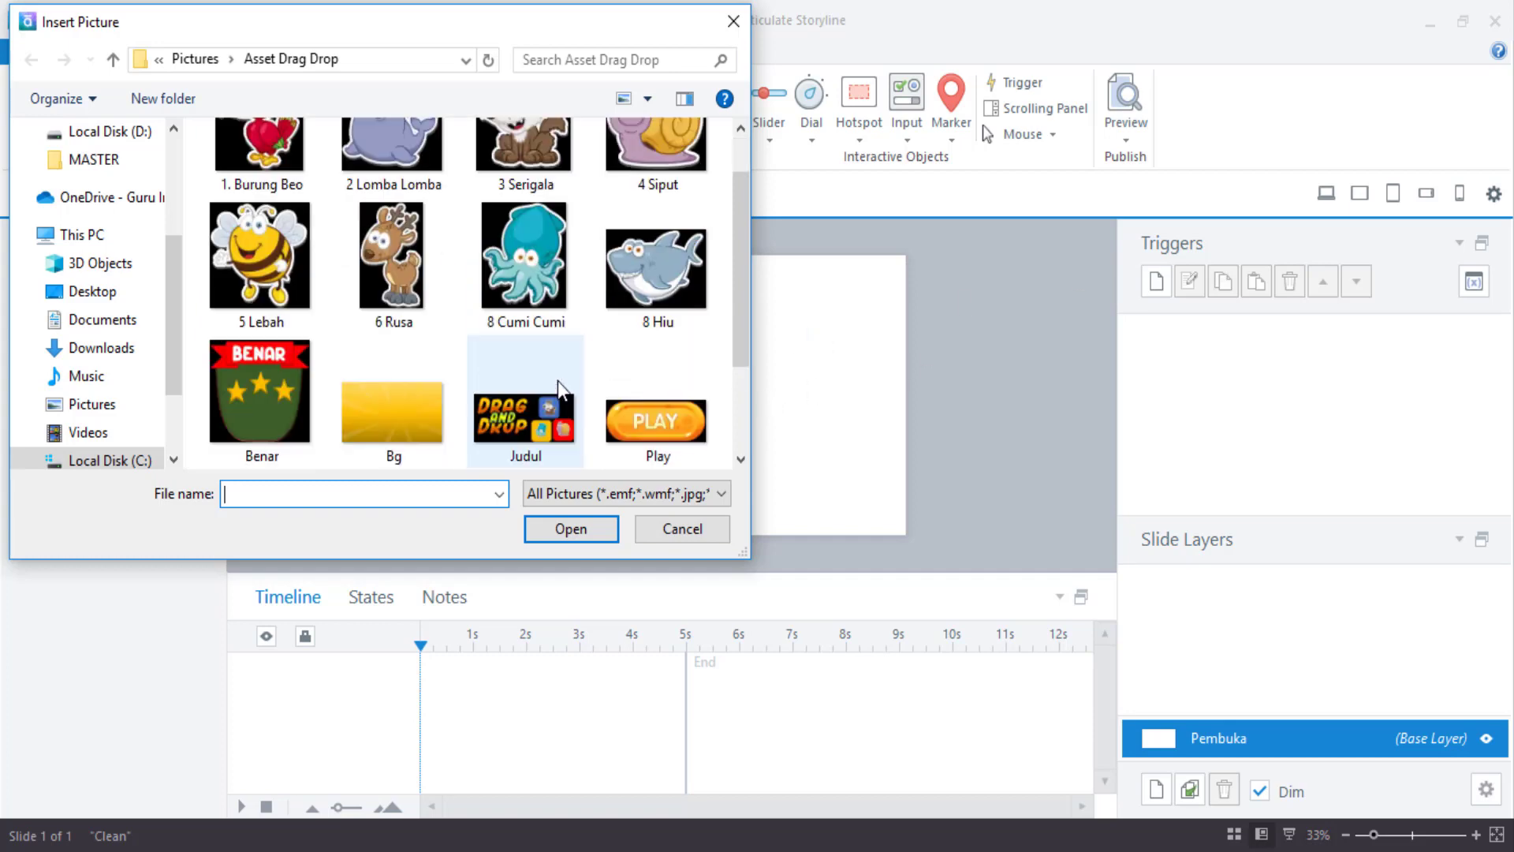
left_click(398, 277)
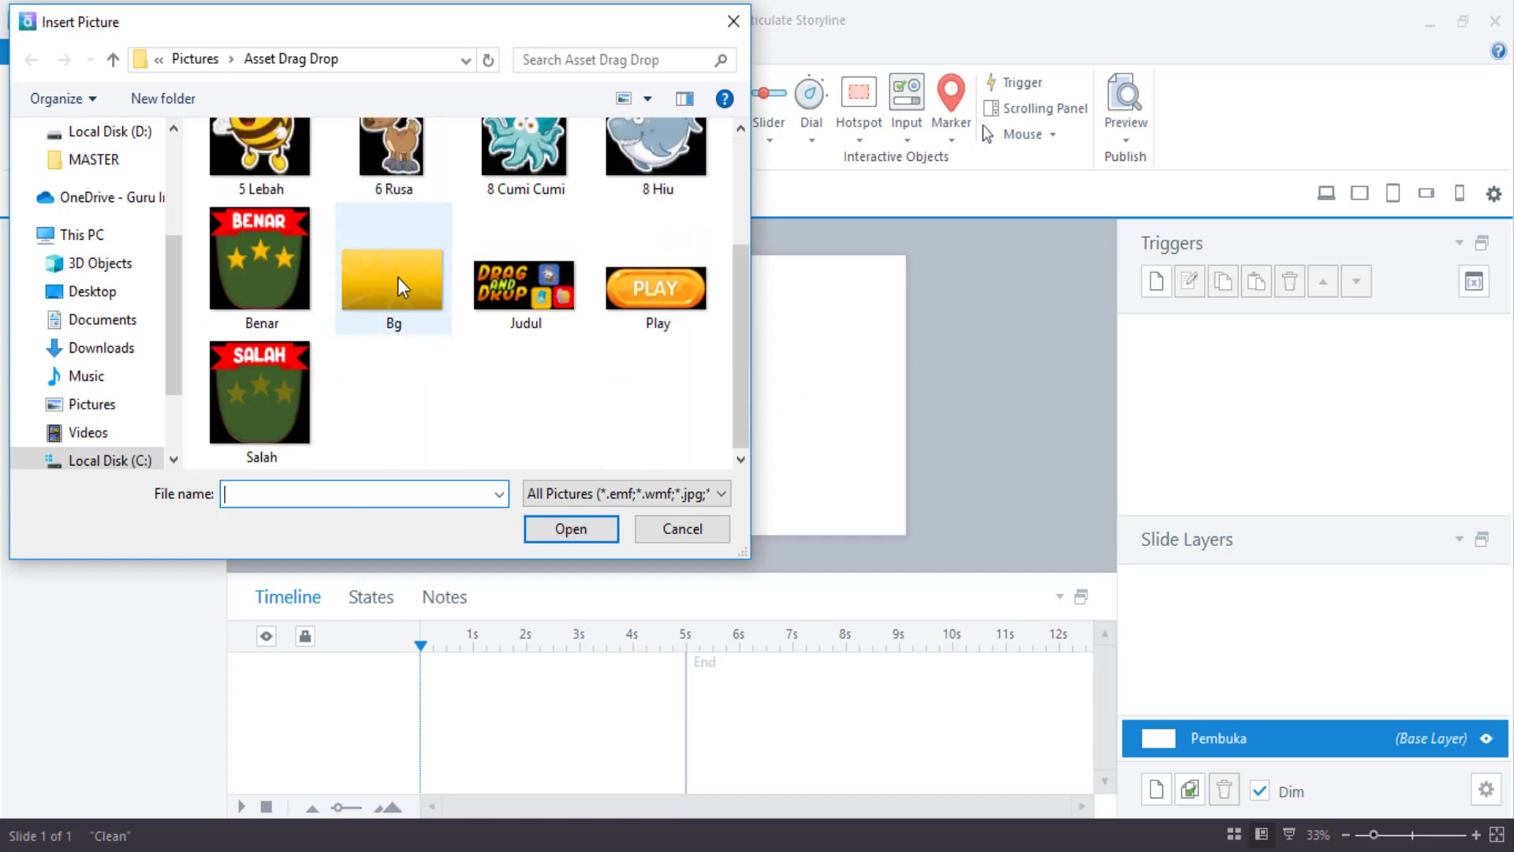
left_click(519, 303, "ctrl")
left_click(661, 300, "ctrl")
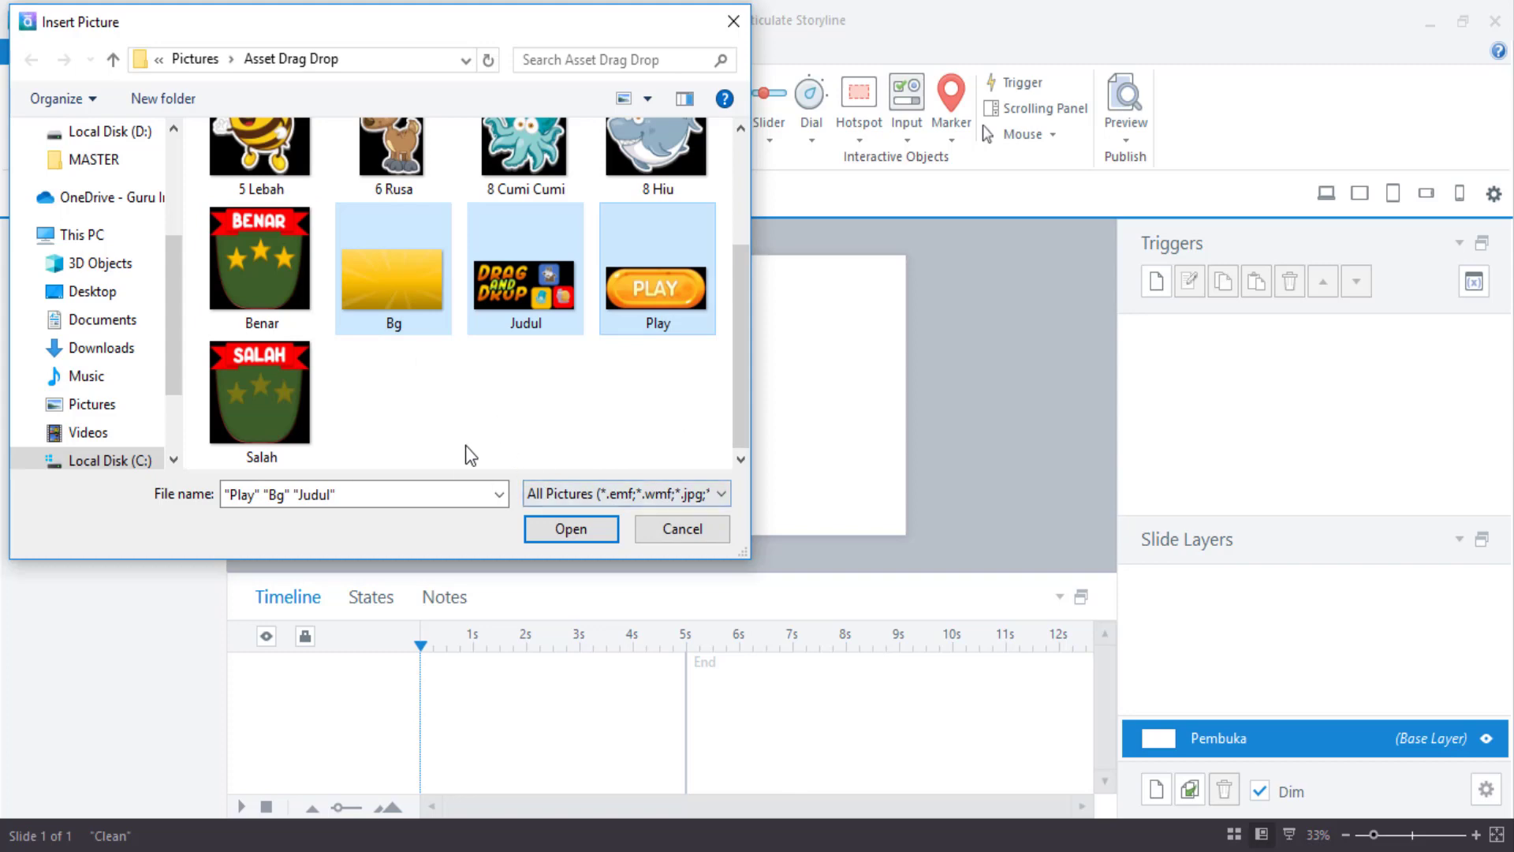
left_click(570, 524)
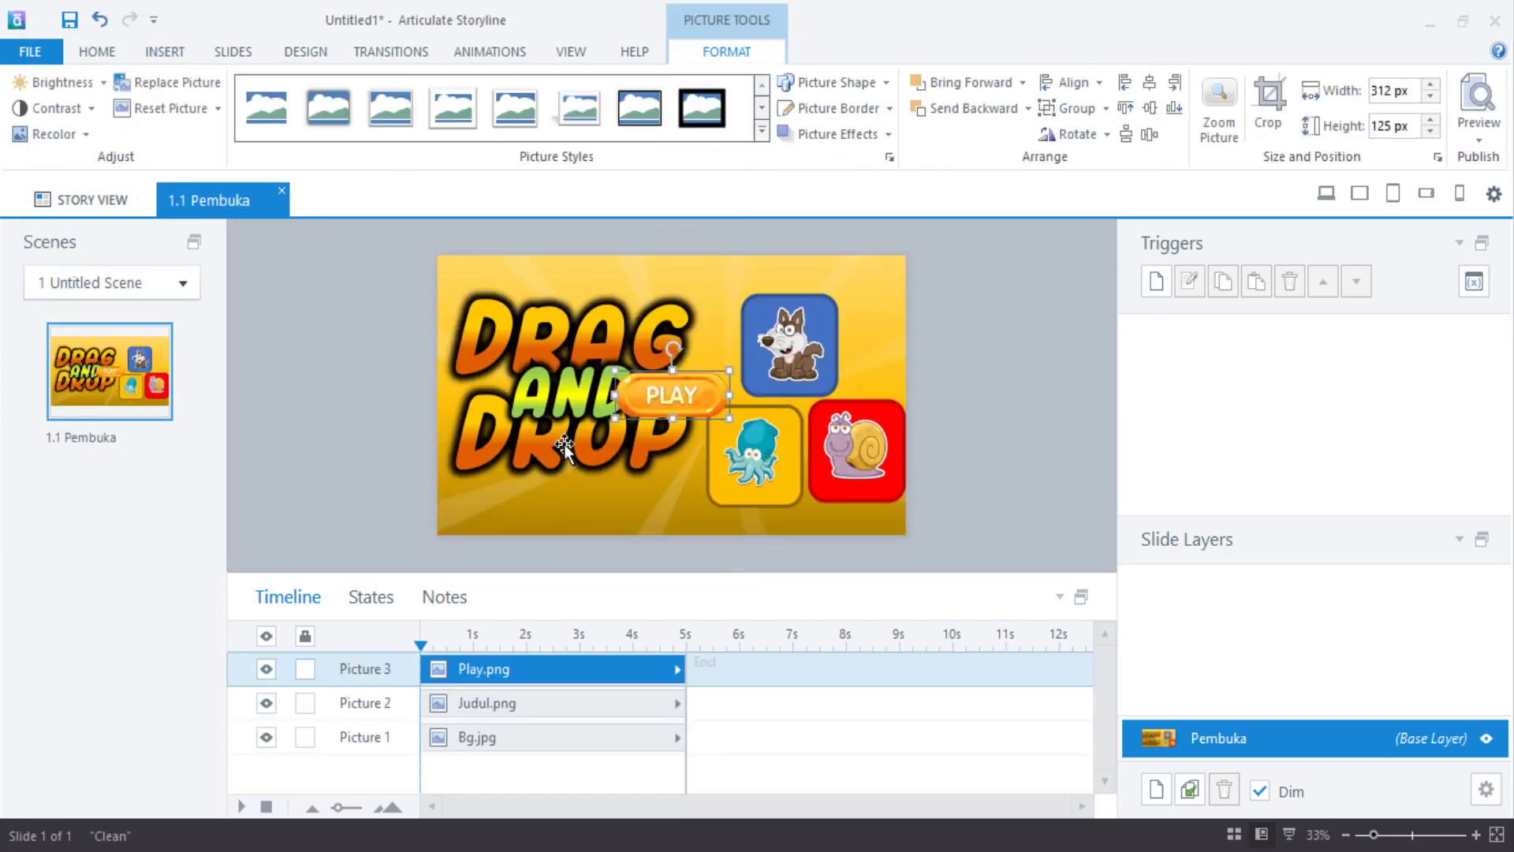
Move the Play picture off the slide, then shrink the title picture to about 903 x 412 px and position it in the slide's upper right
left_click(429, 407)
left_click(852, 419)
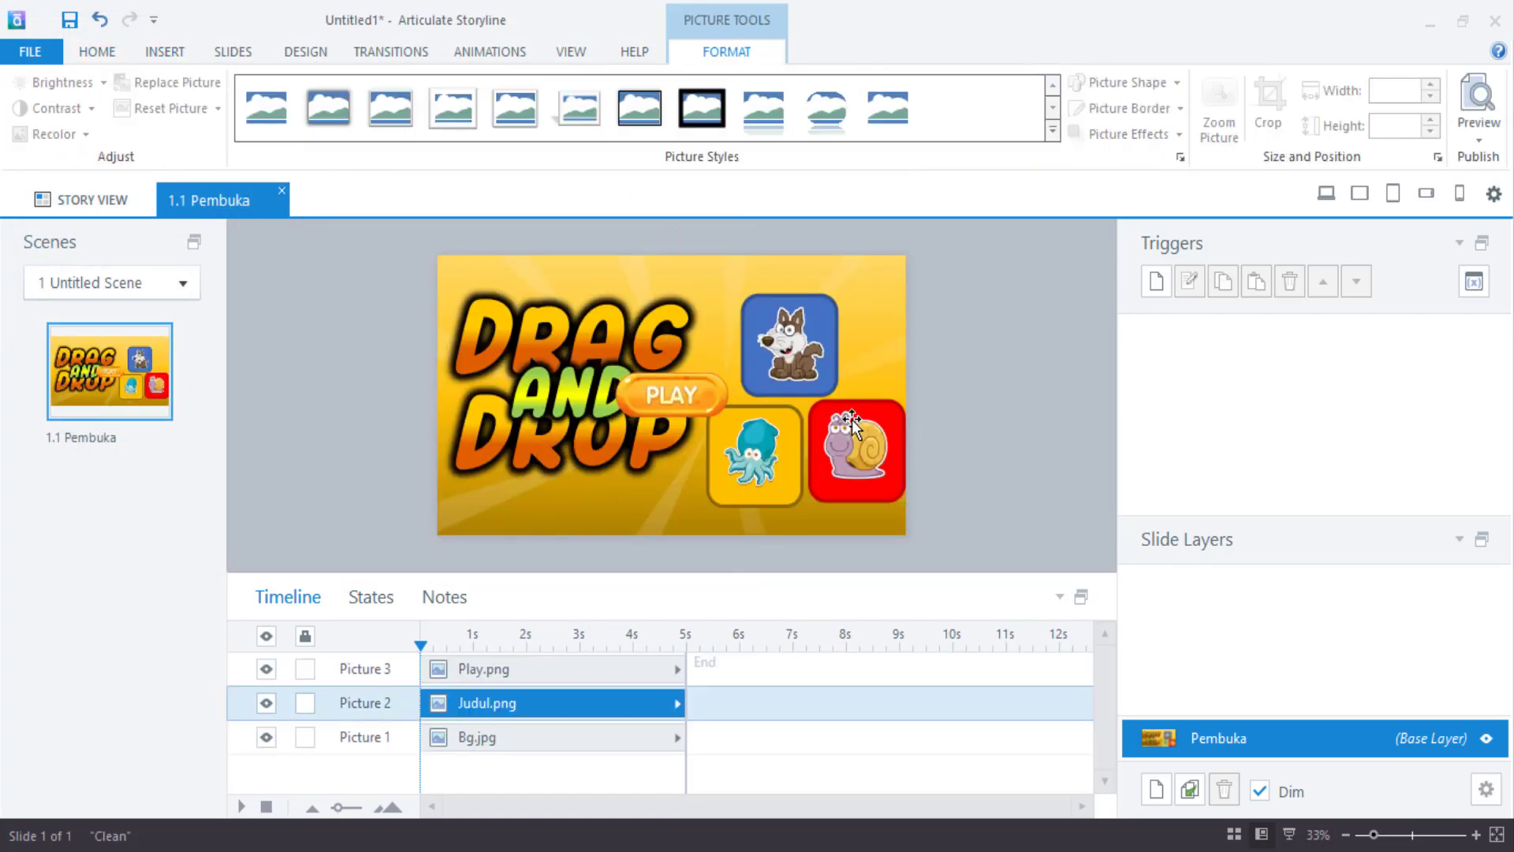
left_click(689, 387)
left_click_drag(689, 387, 402, 425)
left_click(490, 495)
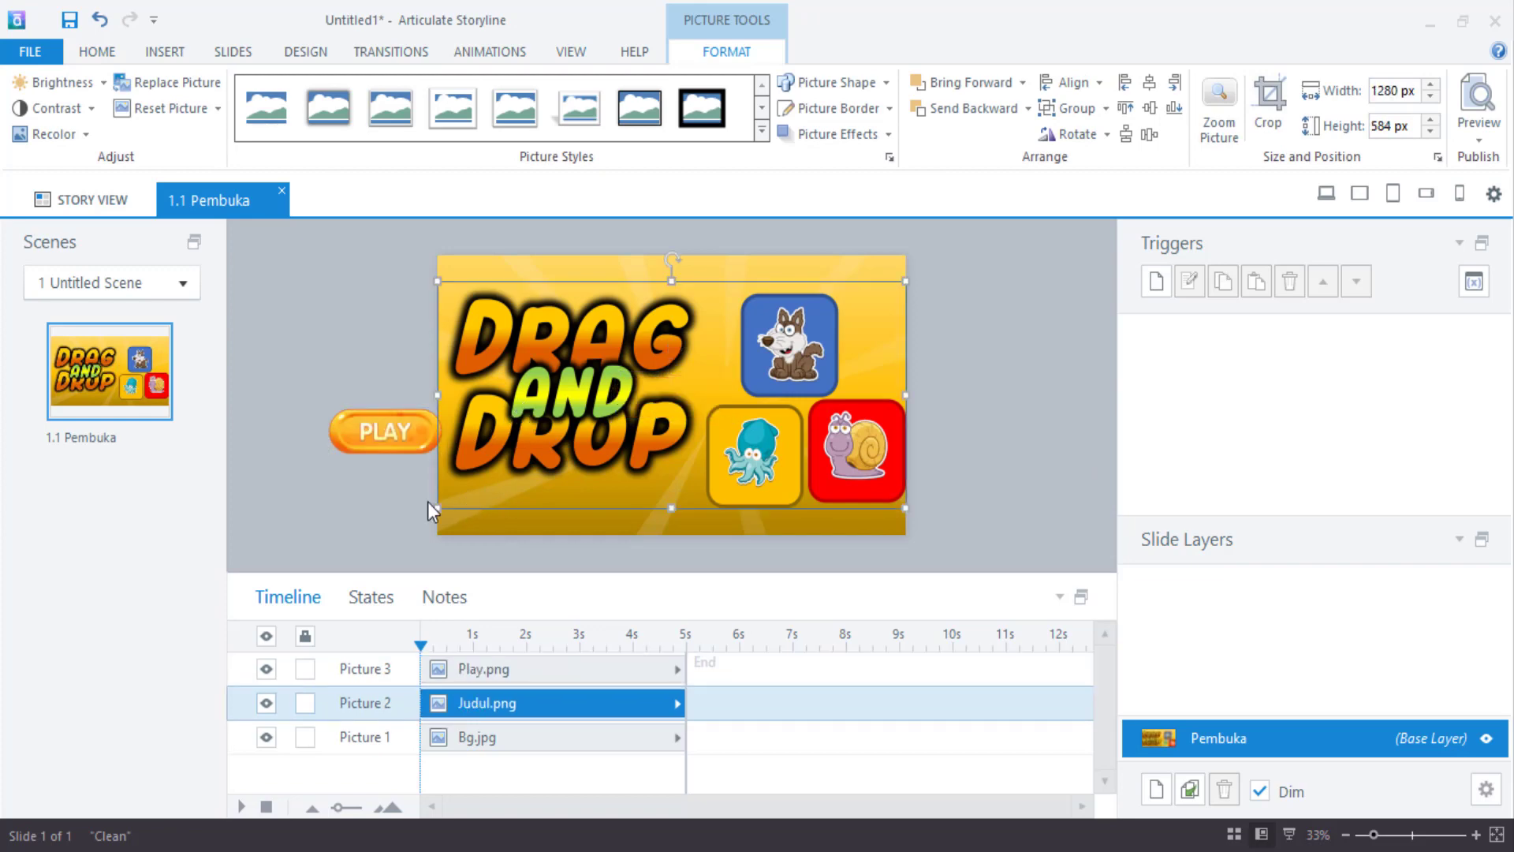
left_click_drag(438, 507, 575, 442)
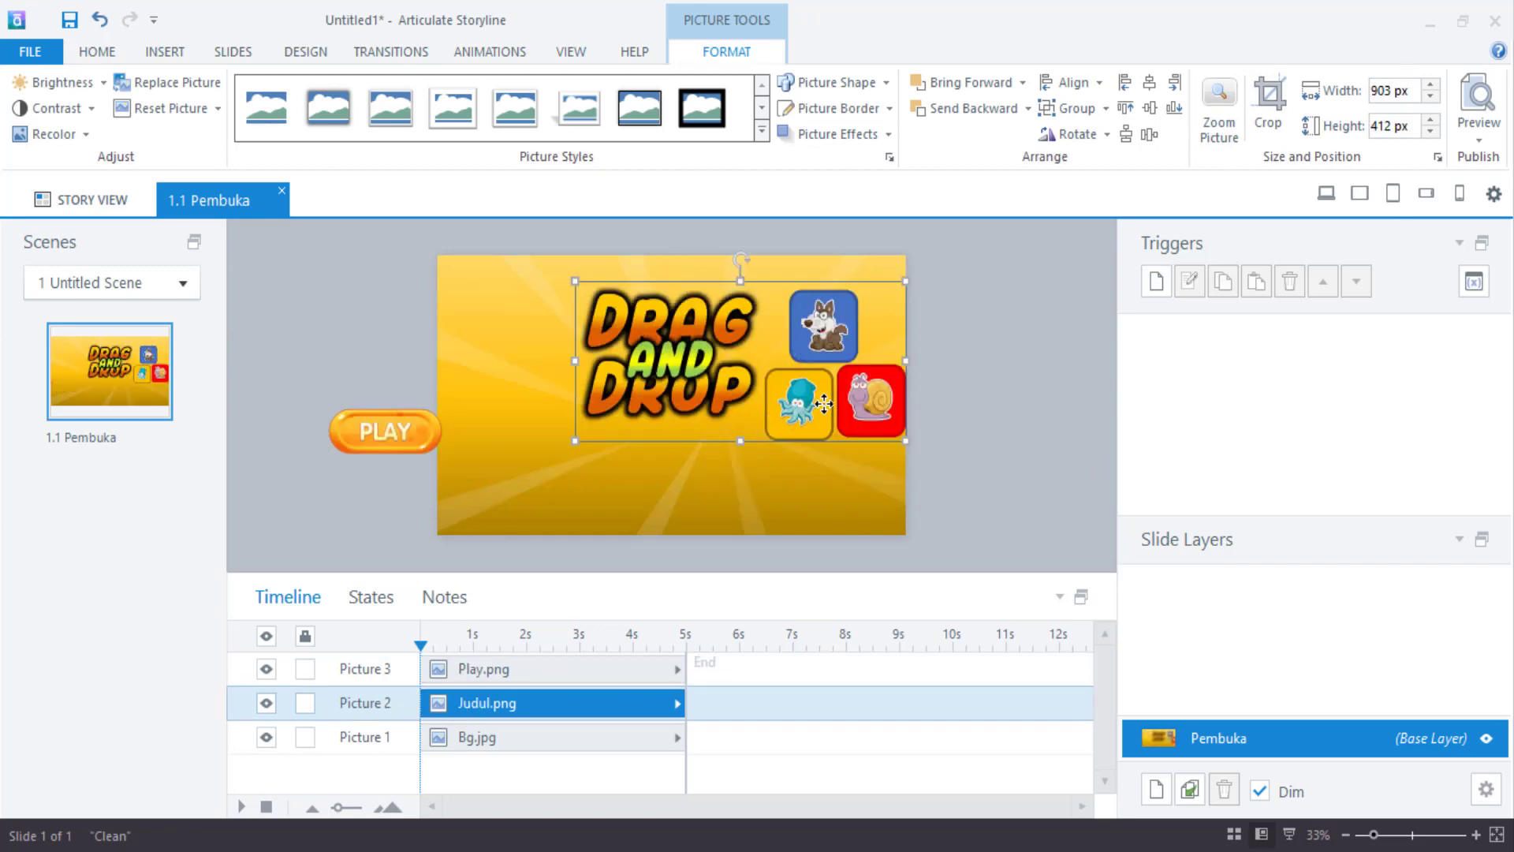
left_click_drag(824, 400, 810, 424)
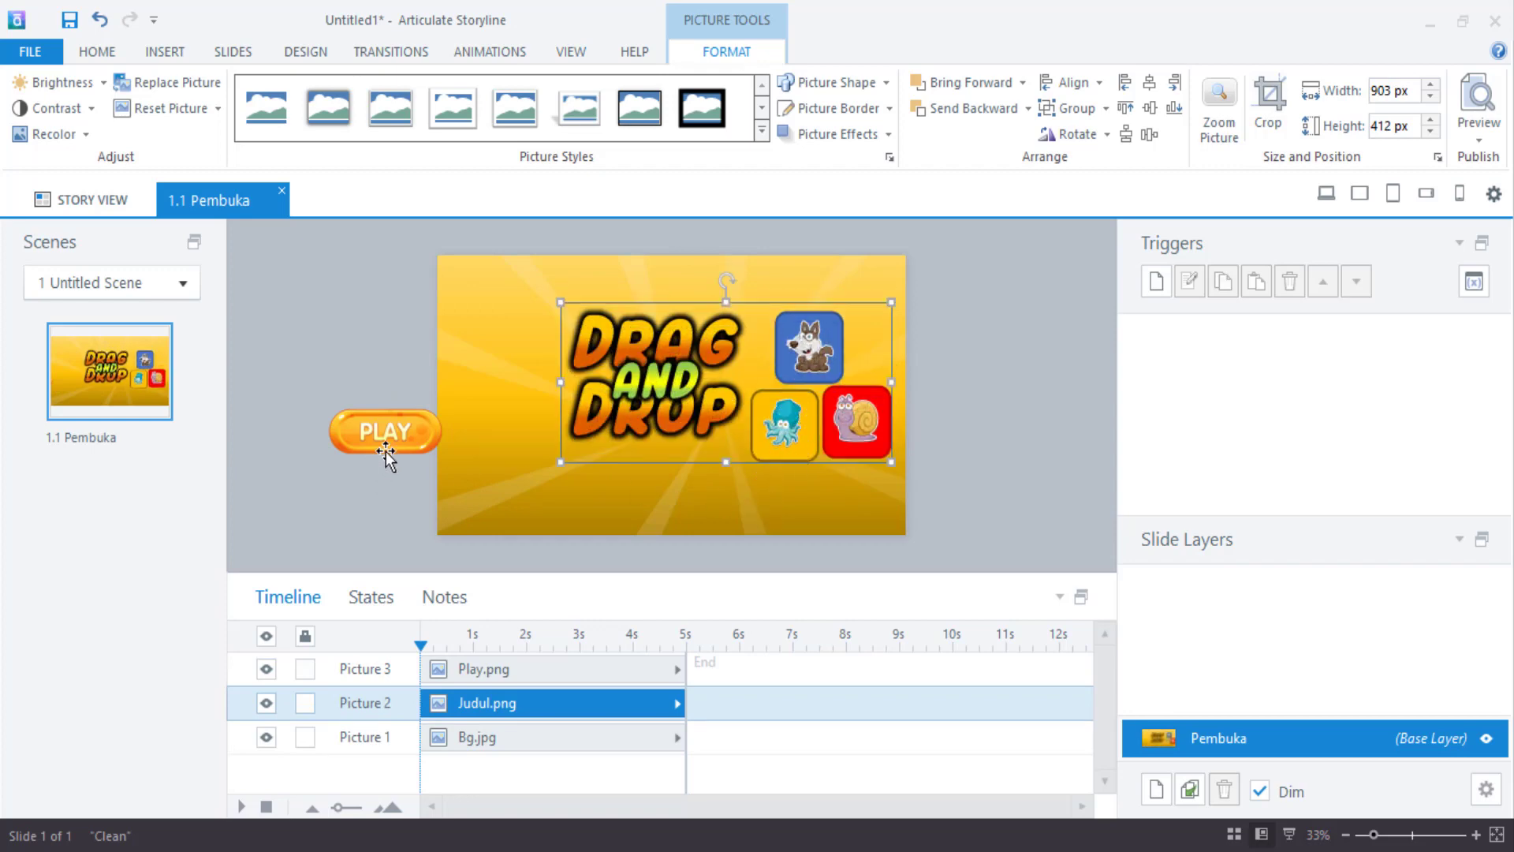
Place the Play picture below the title and align it to the slide's horizontal center
left_click_drag(391, 437, 663, 491)
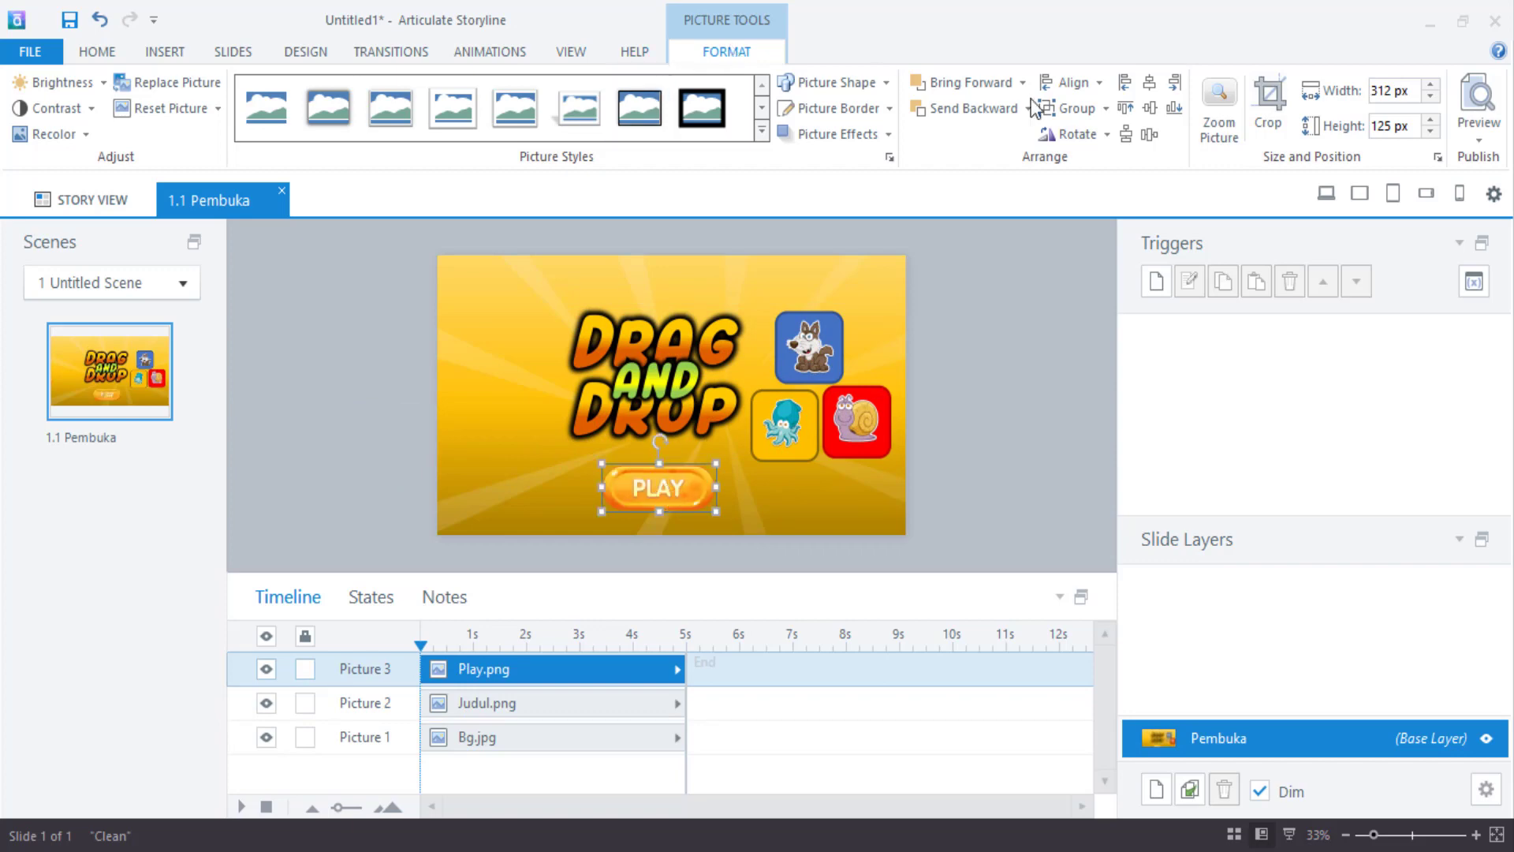
left_click(1149, 82)
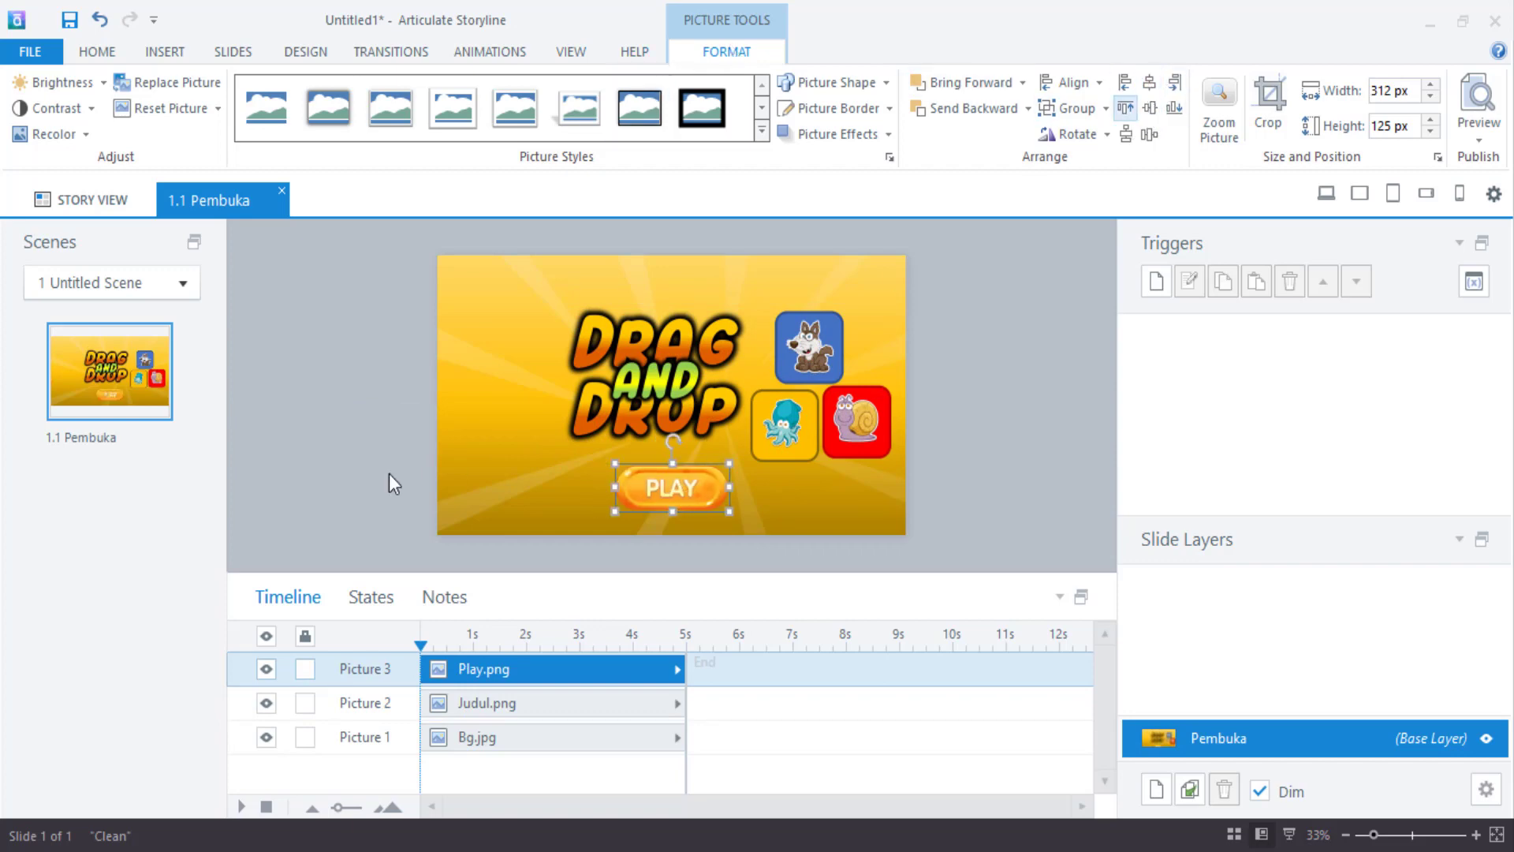
left_click(390, 473)
Shrink the Drag and Drop title picture from its lower-left corner to about 859 x 392 px
left_click(560, 459)
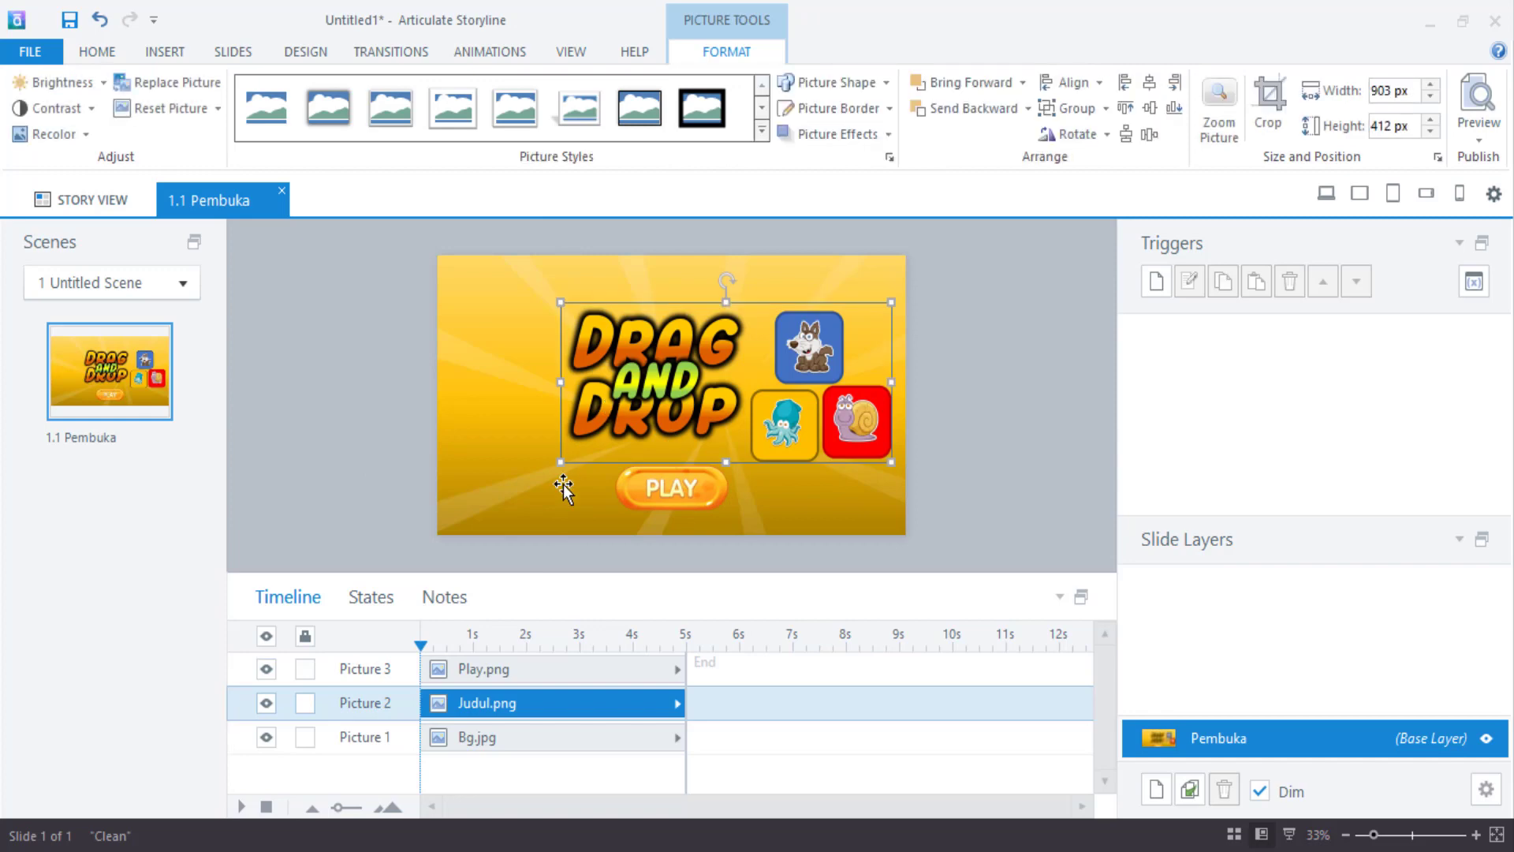
left_click_drag(563, 462, 576, 454)
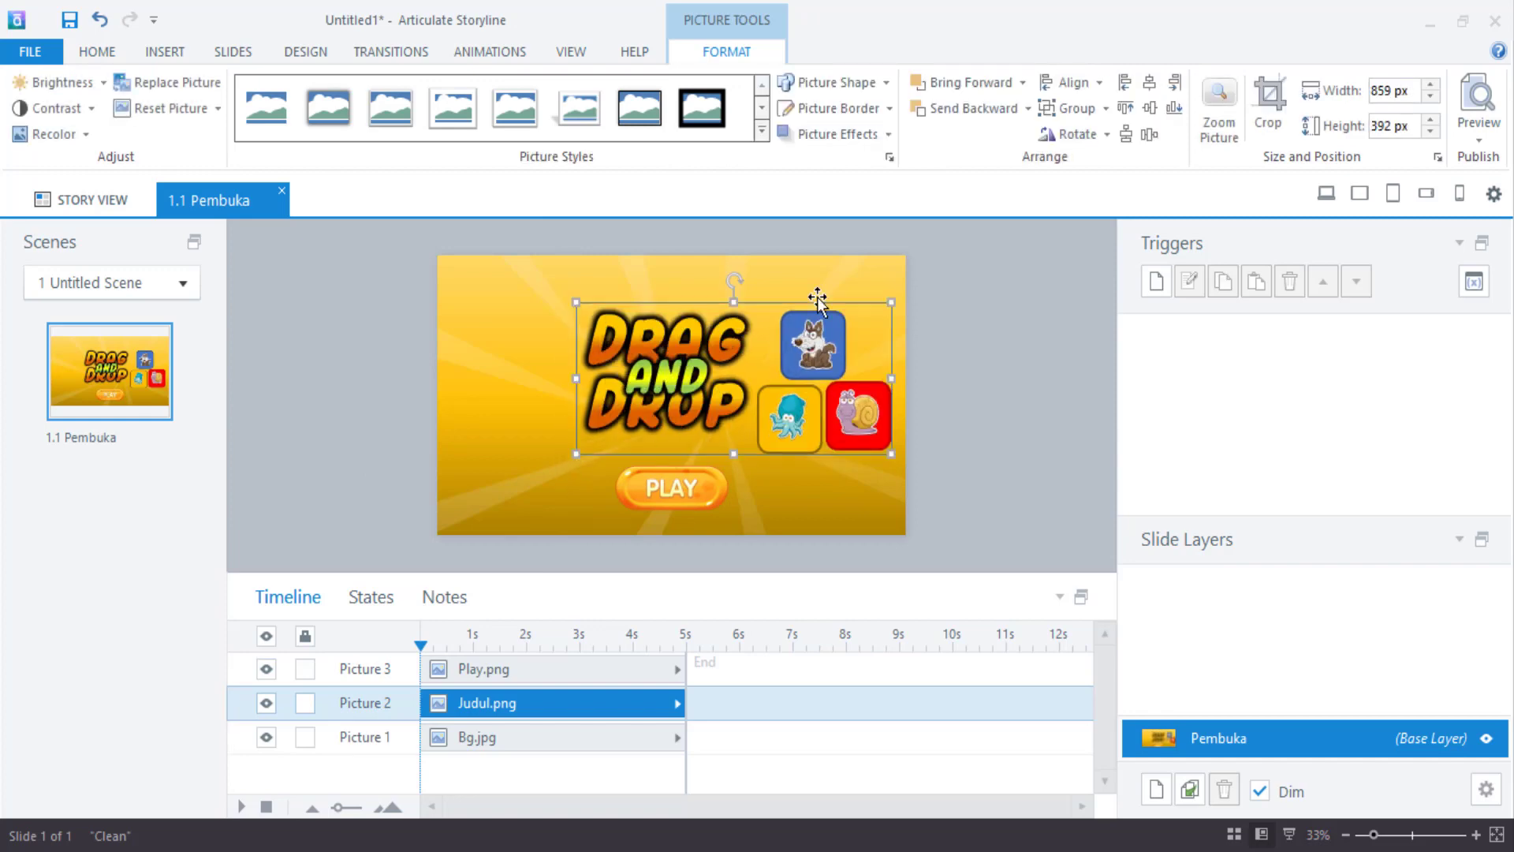
left_click(377, 366)
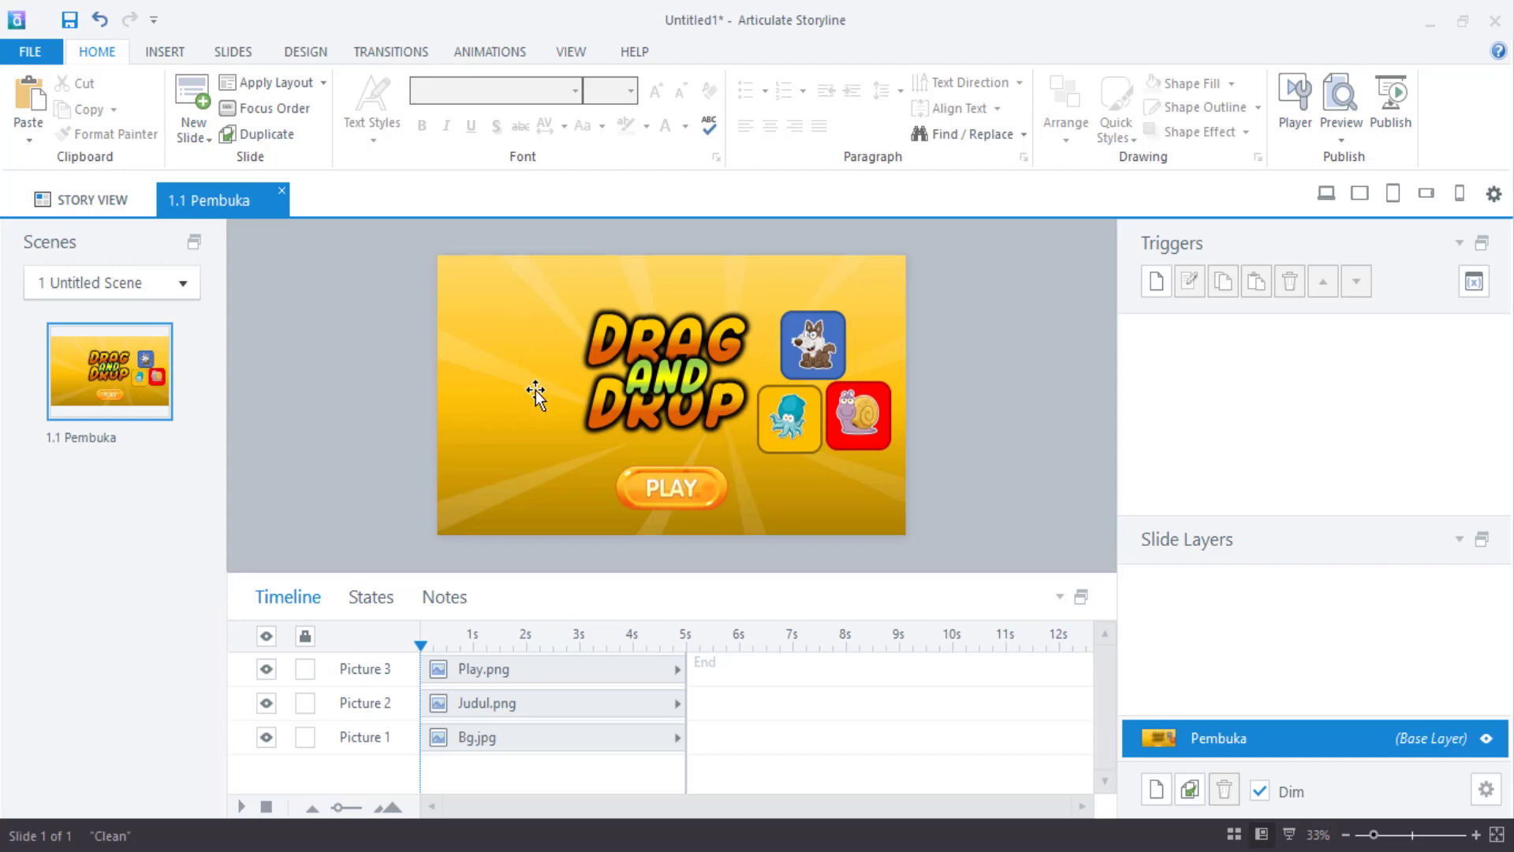
Choose the illustrated character Walt with the Thinking expression for the opening slide
left_click(164, 54)
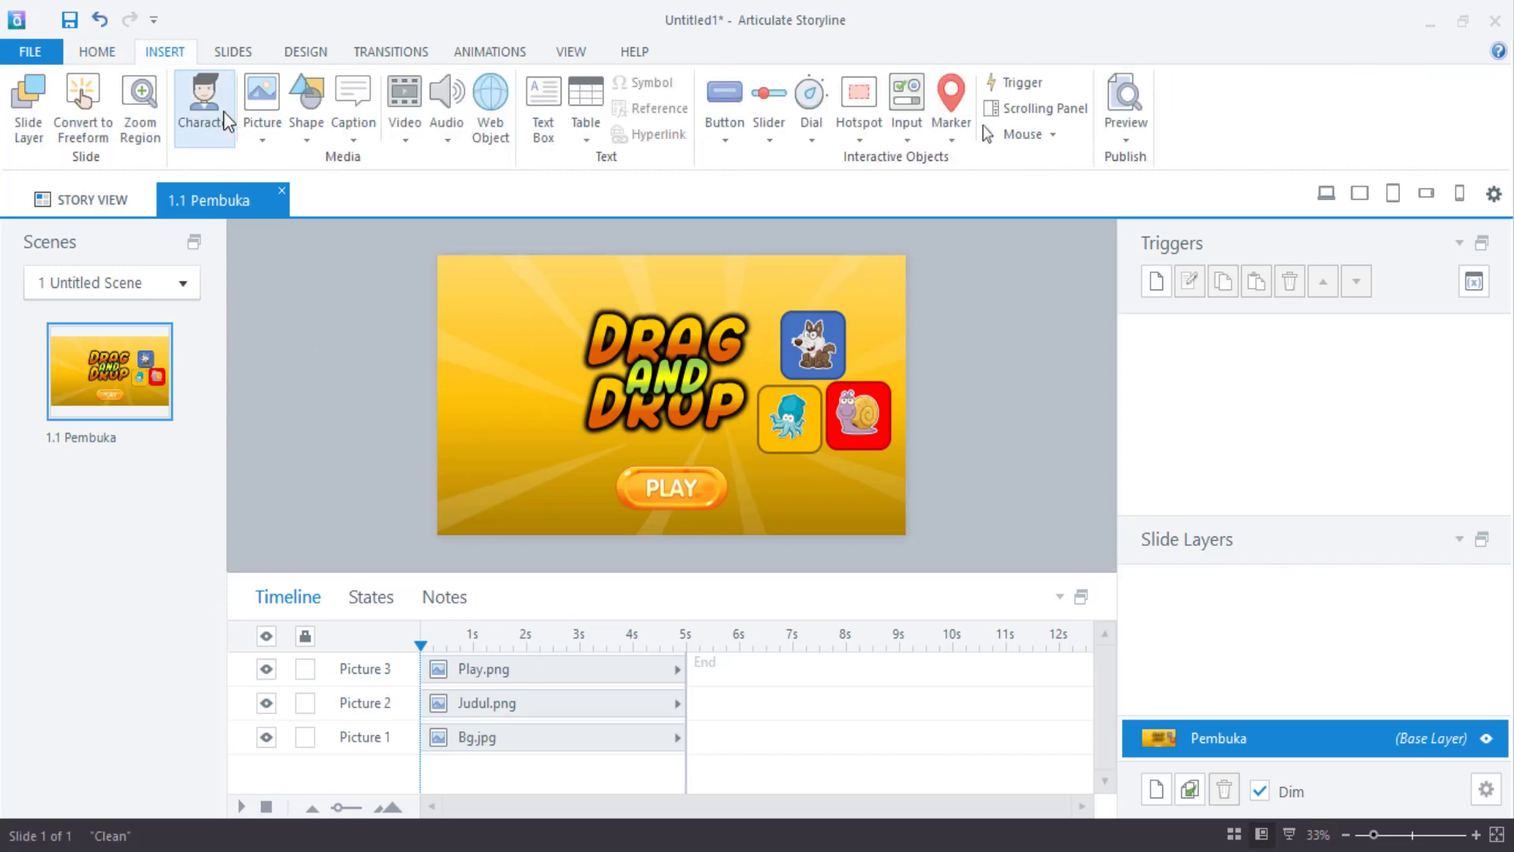
left_click(207, 101)
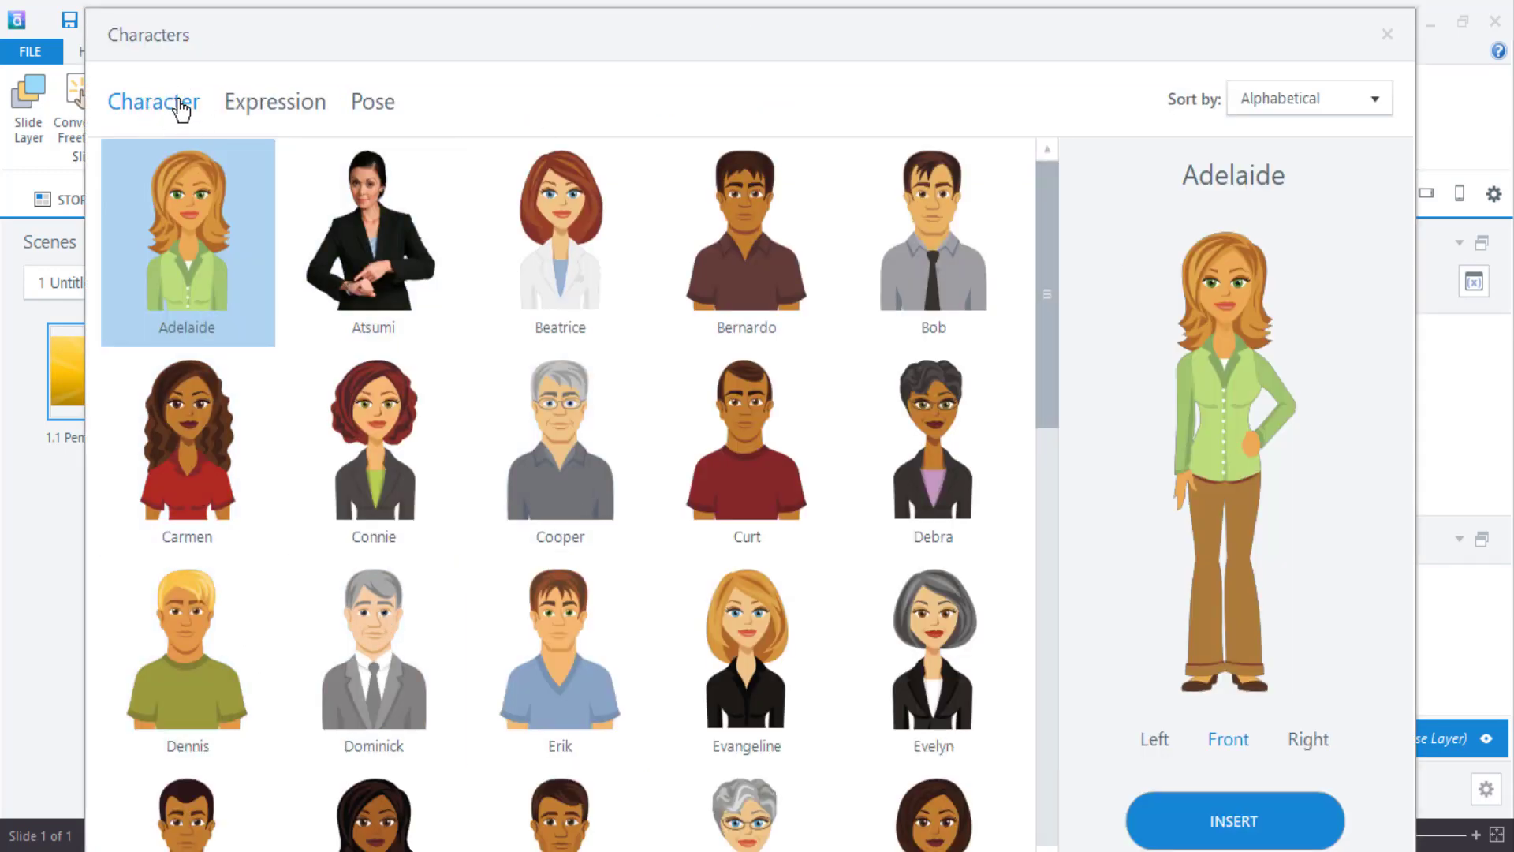
left_click_drag(1048, 274, 1049, 741)
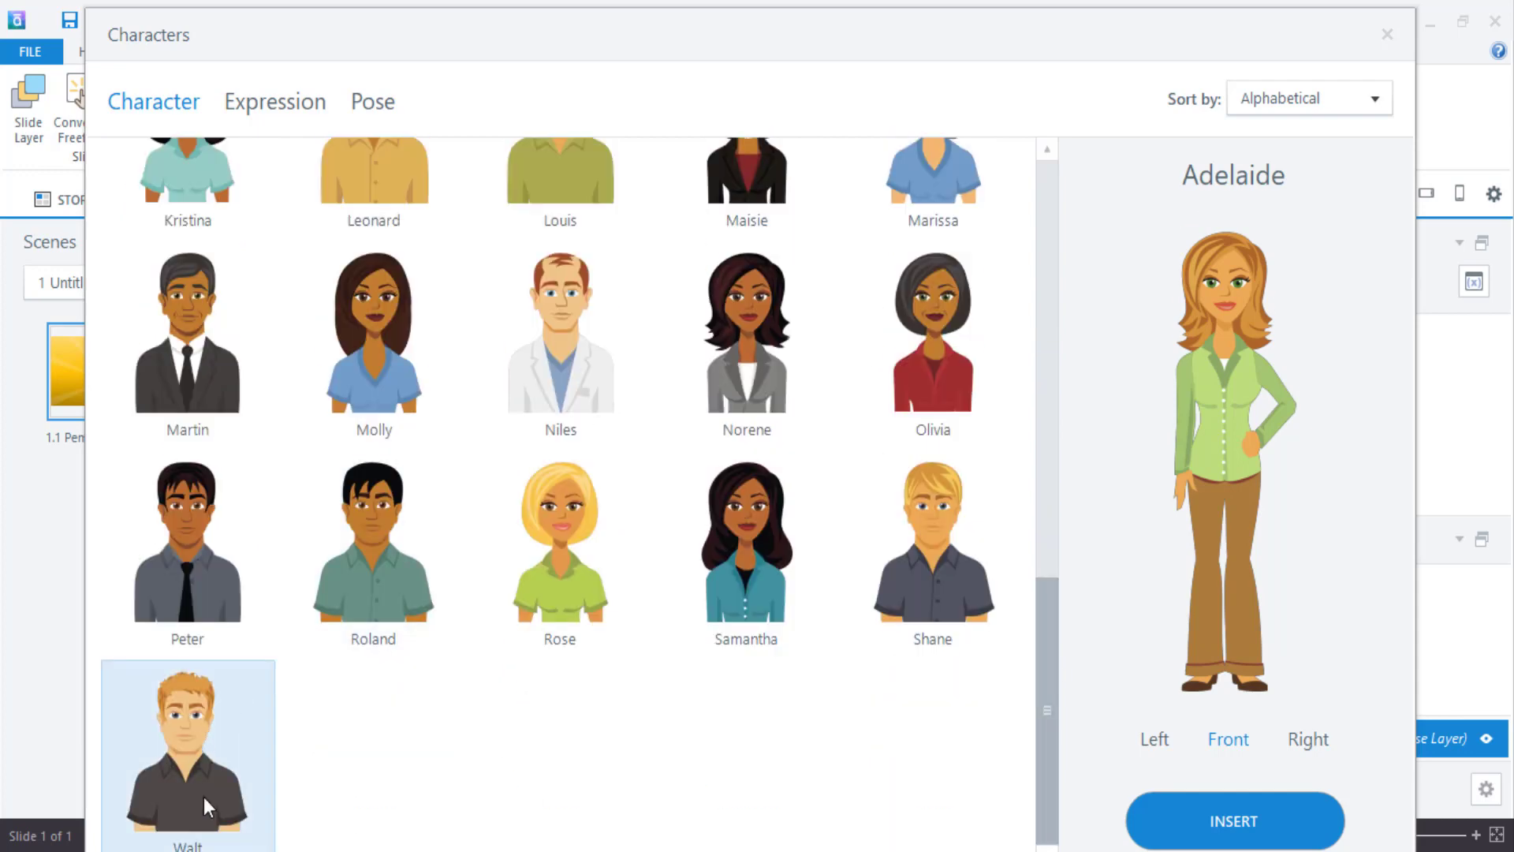
left_click(198, 743)
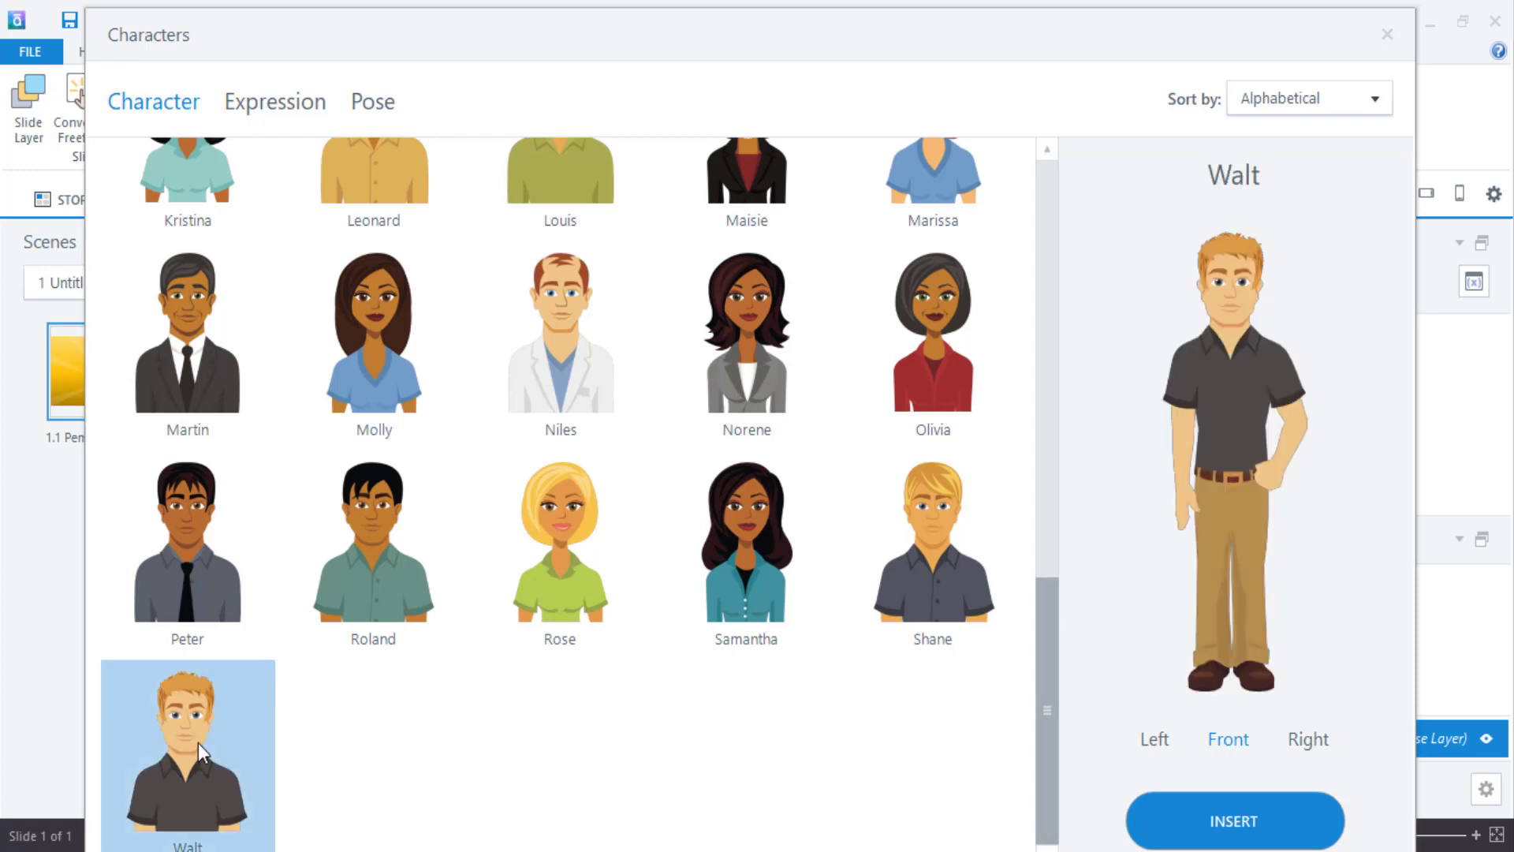
left_click(269, 108)
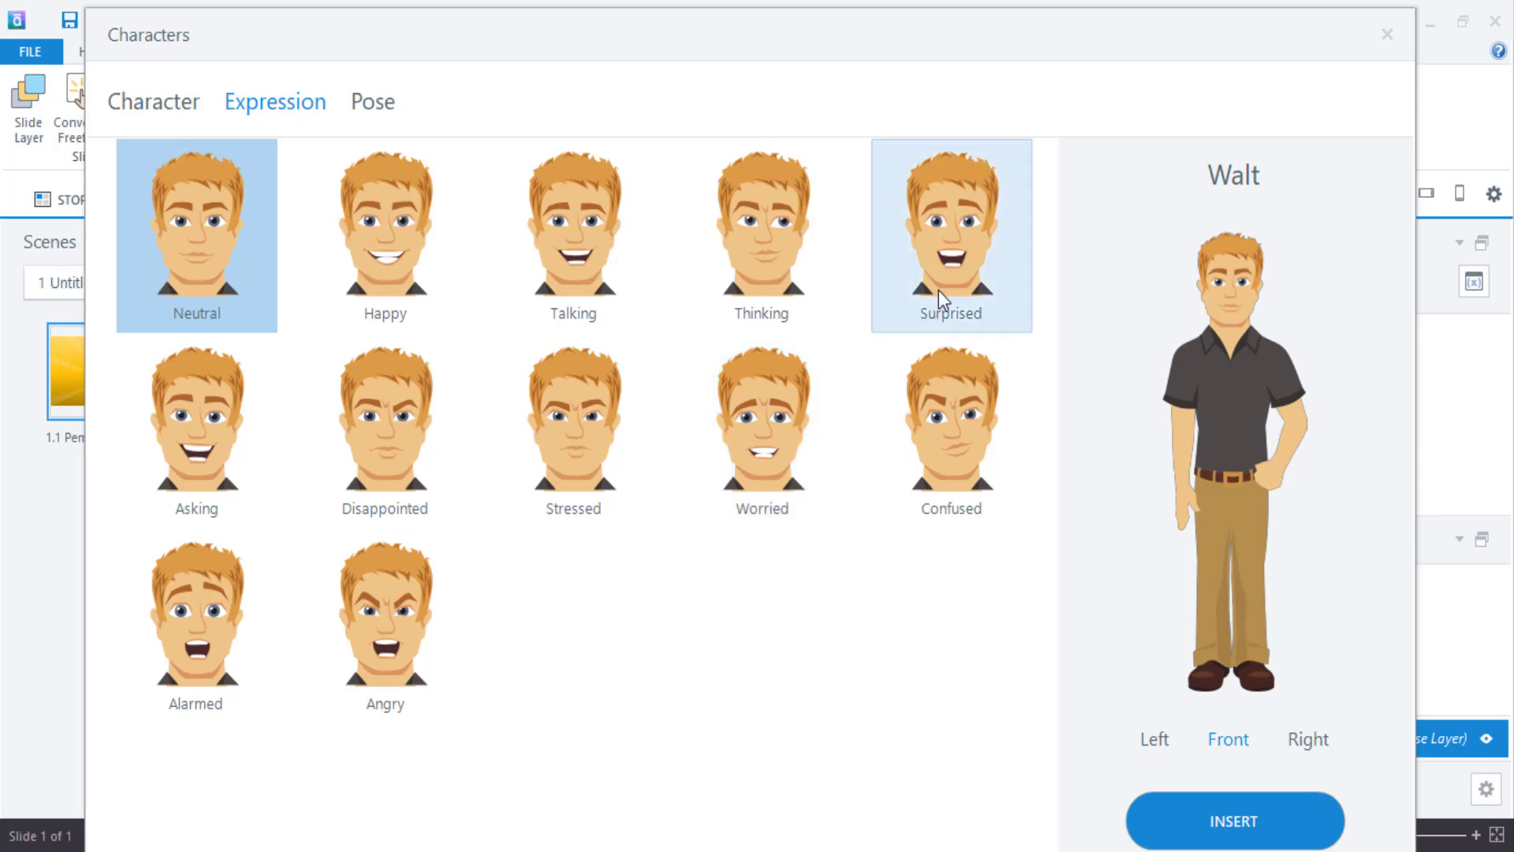
left_click(769, 224)
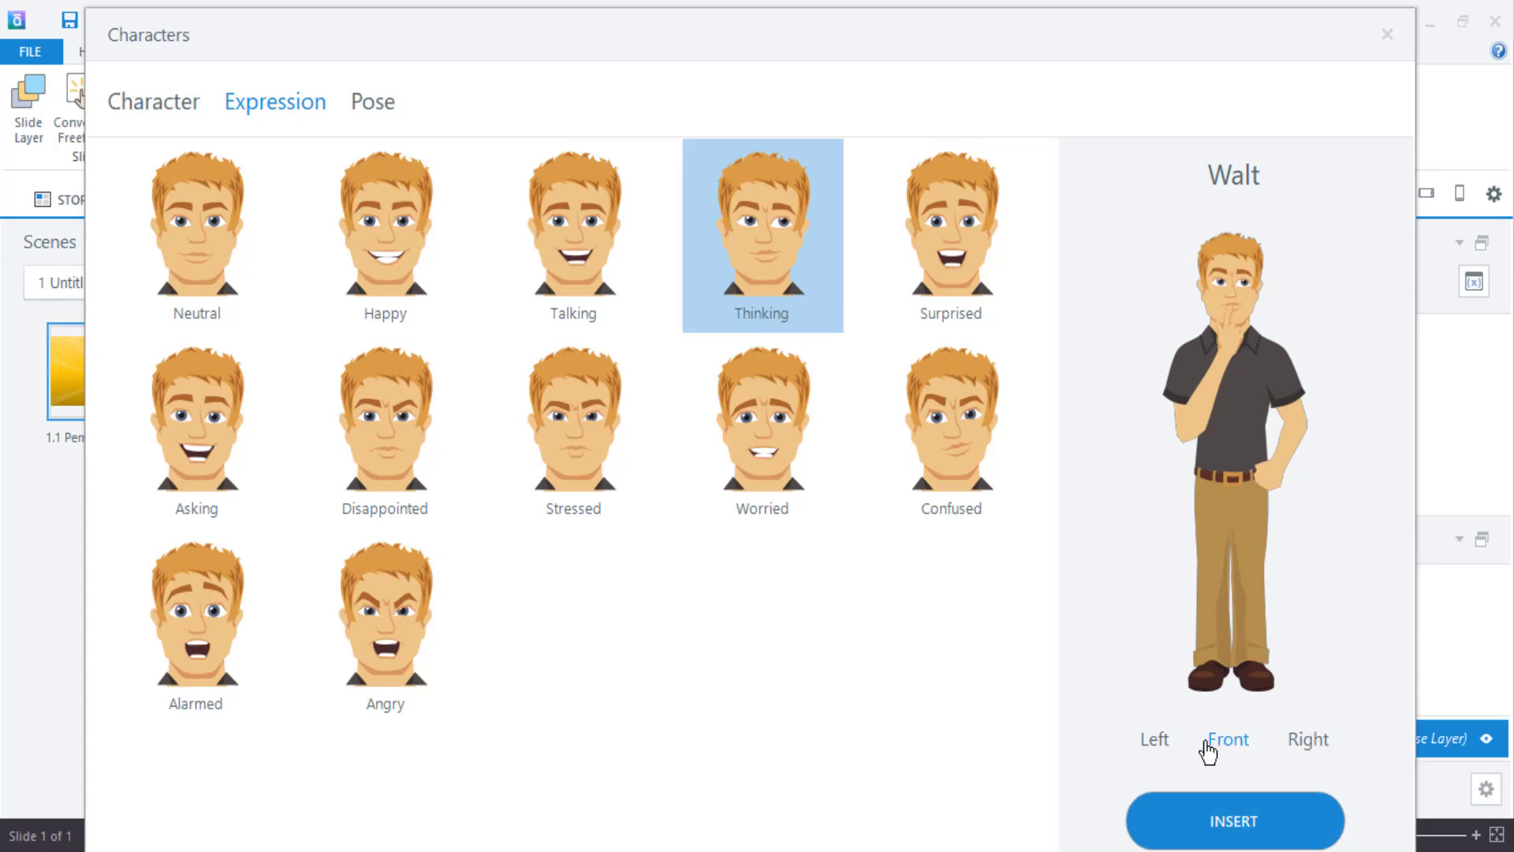
Turn Walt to face Right, choose the first row's one-hand-on-hip, one-hand-out pose, and insert him on the slide
left_click(1156, 749)
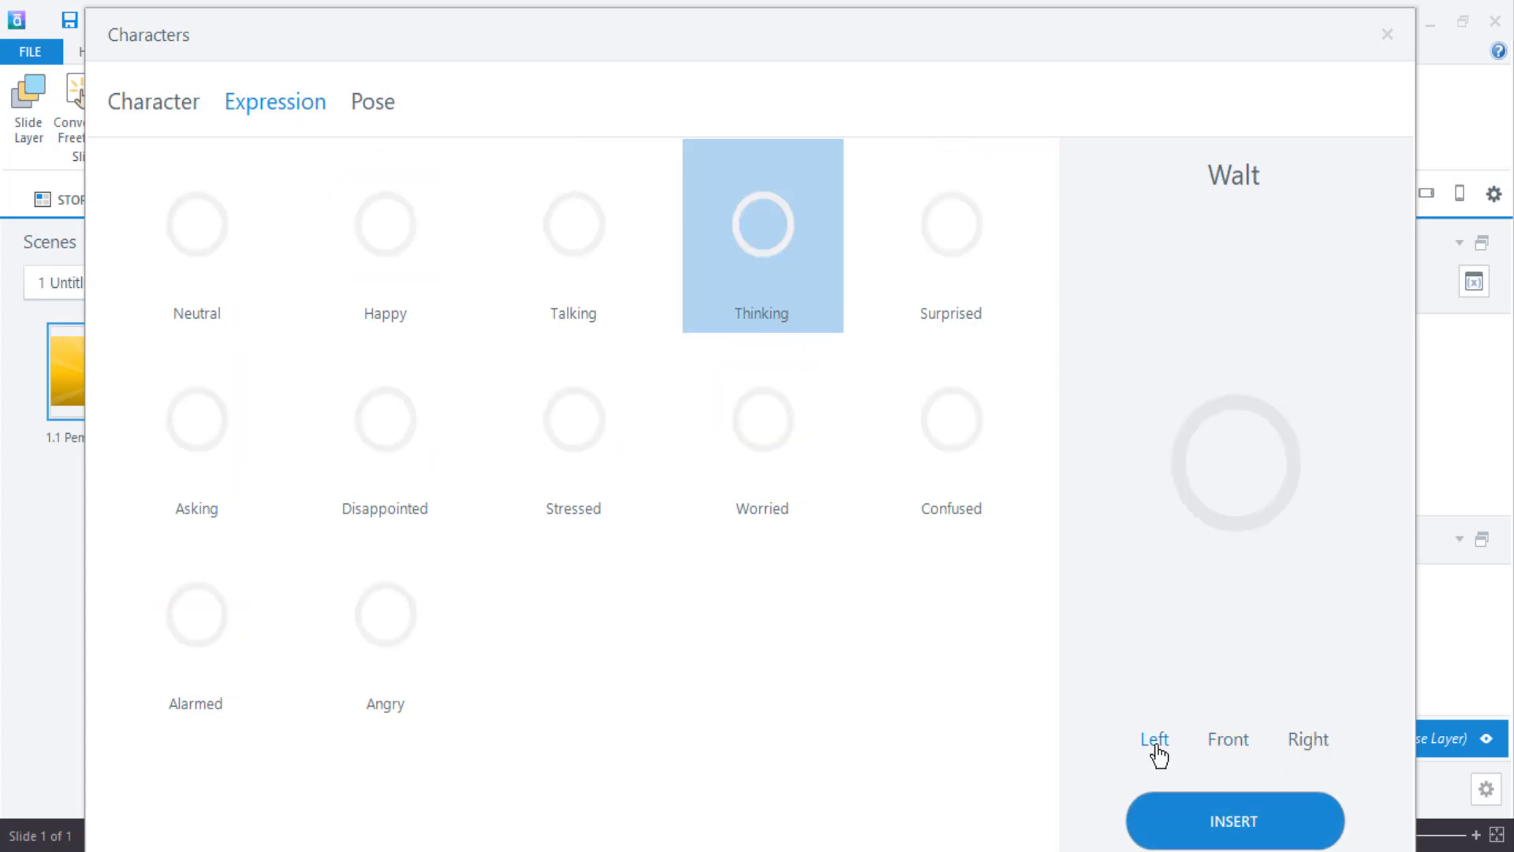
left_click(1227, 749)
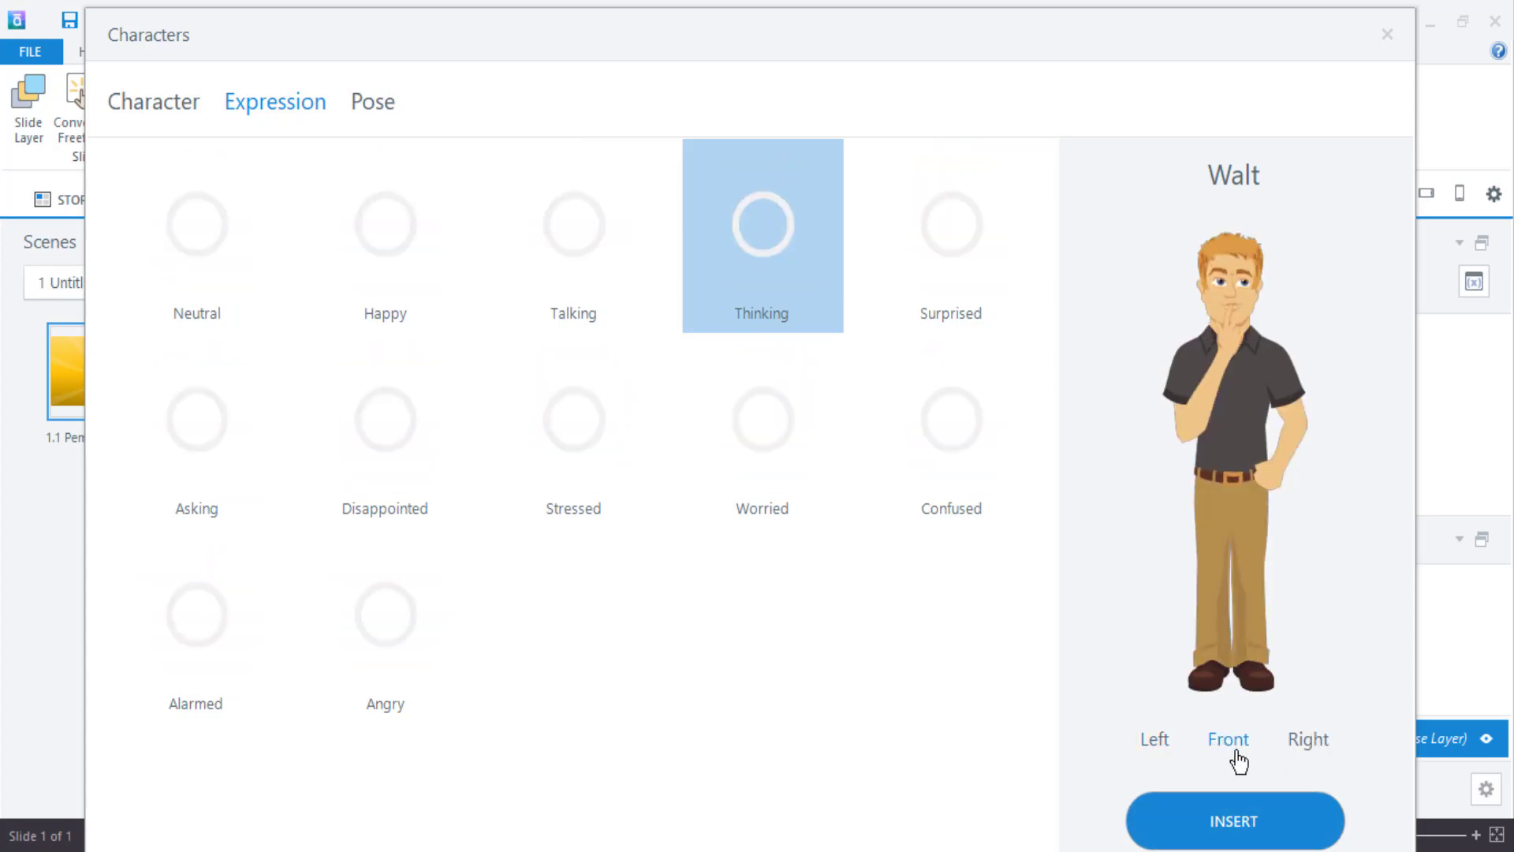
left_click(1313, 756)
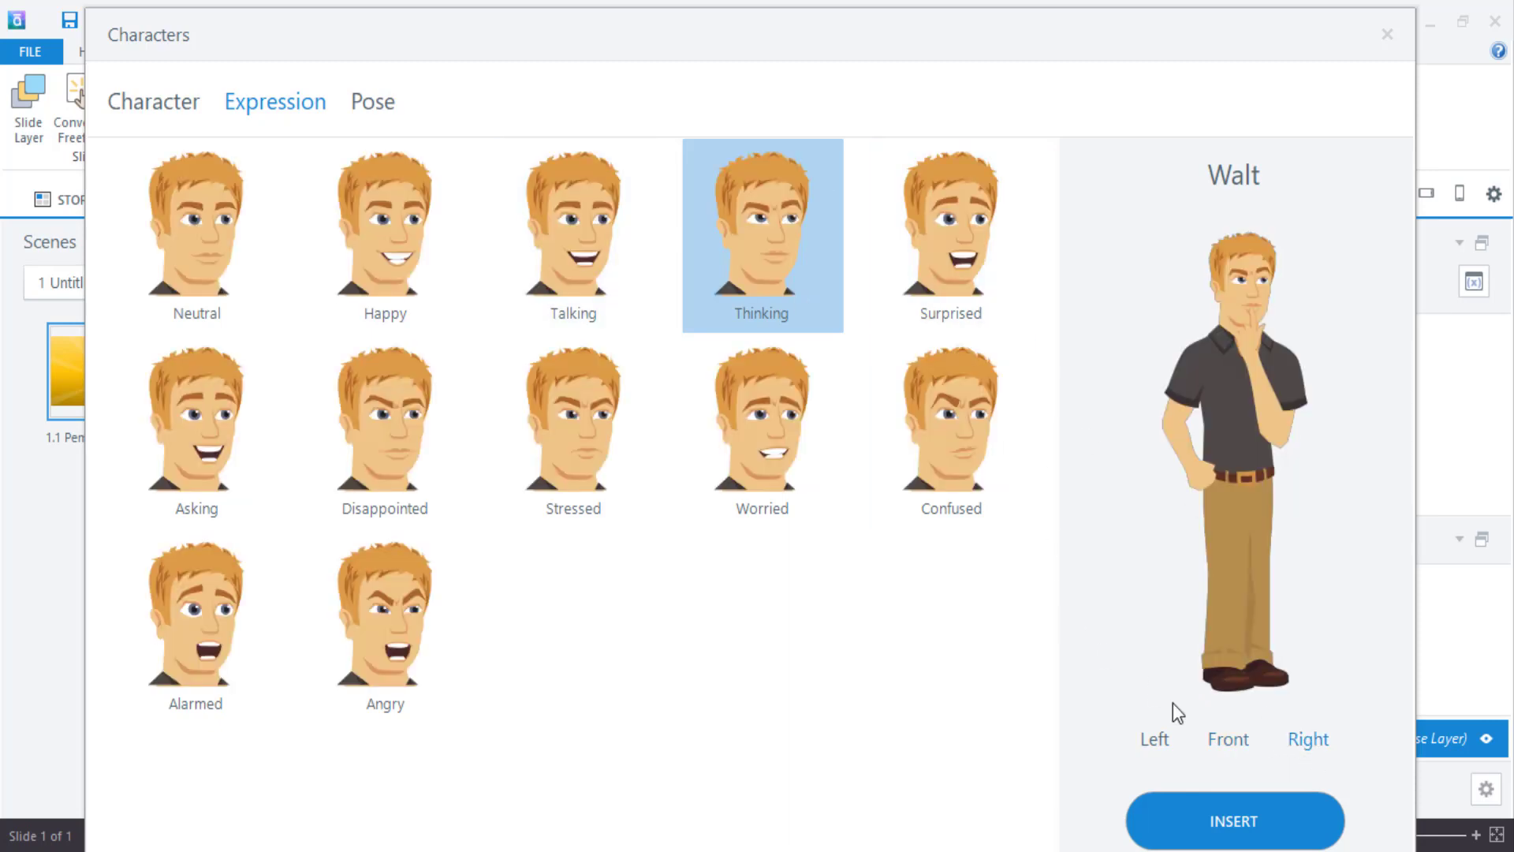
left_click(364, 109)
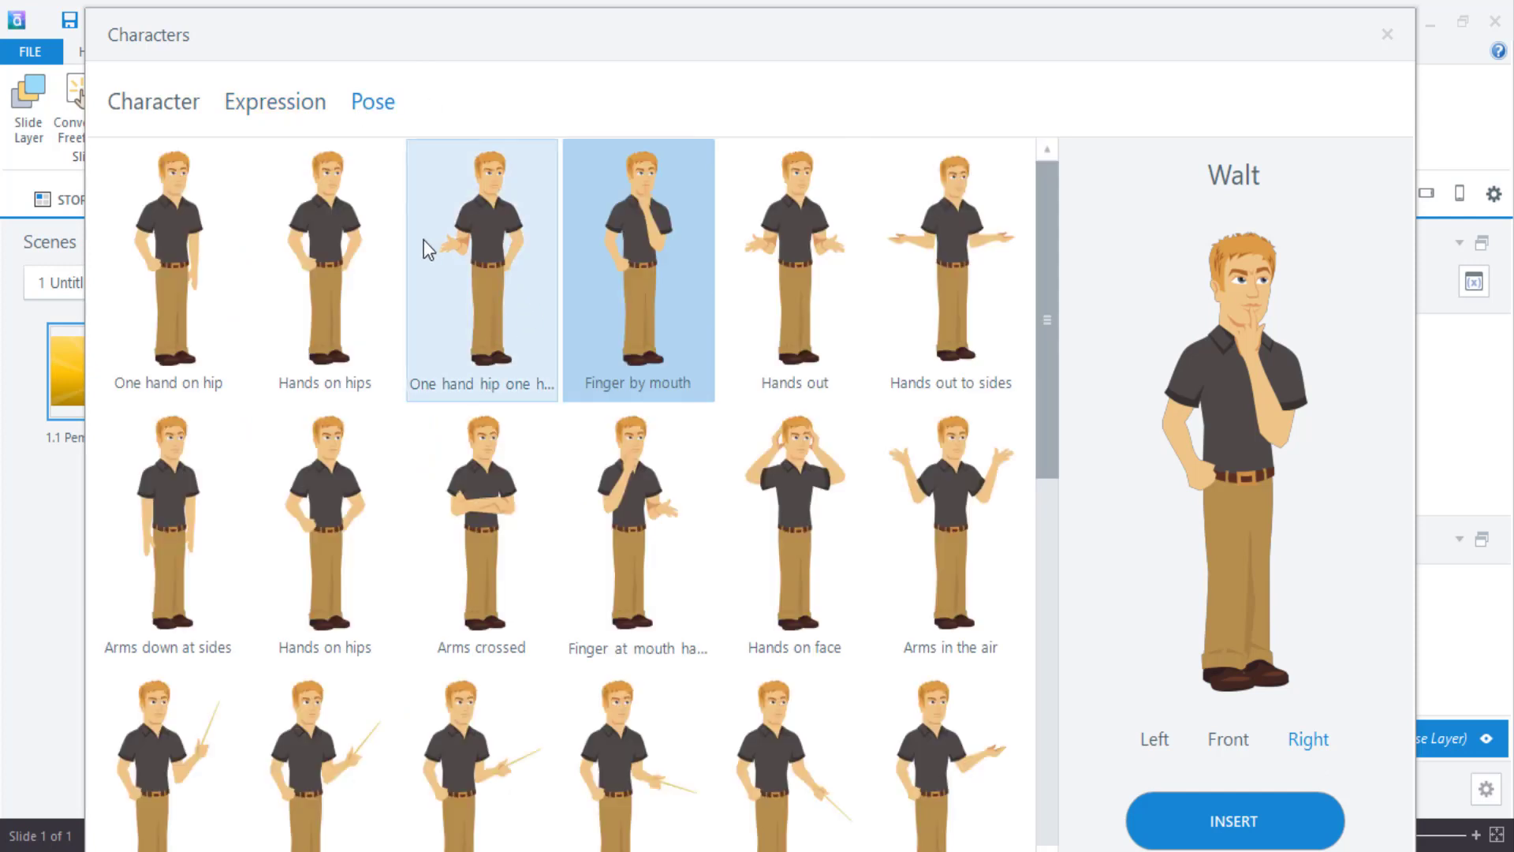
left_click(469, 235)
left_click(1218, 827)
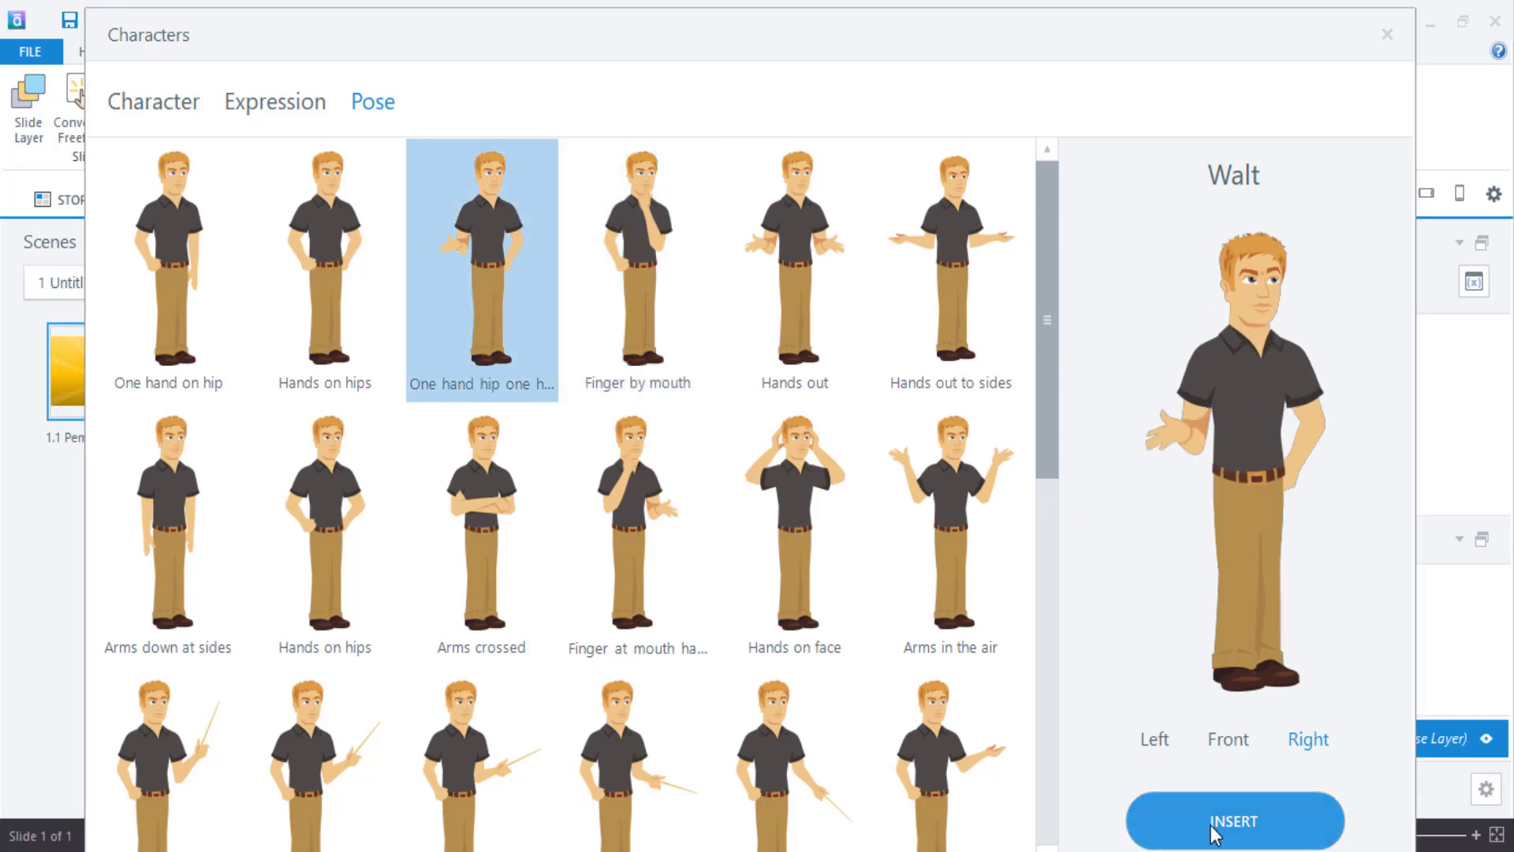
Move Walt to the slide's left side and enlarge him proportionally to about 368 x 888 px, with his legs extending below the slide
left_click_drag(655, 355, 480, 382)
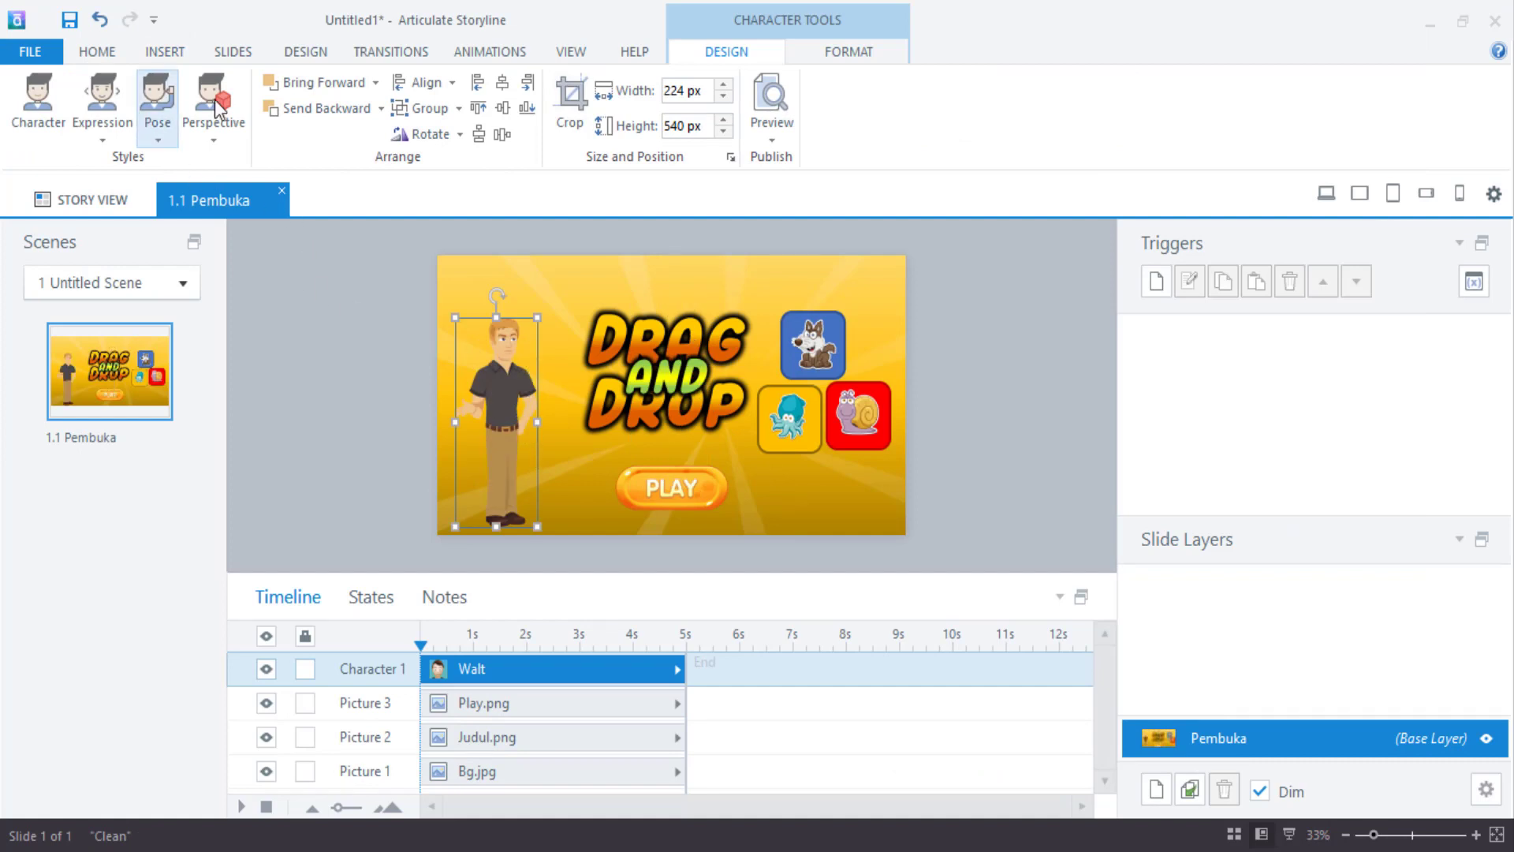
left_click(848, 53)
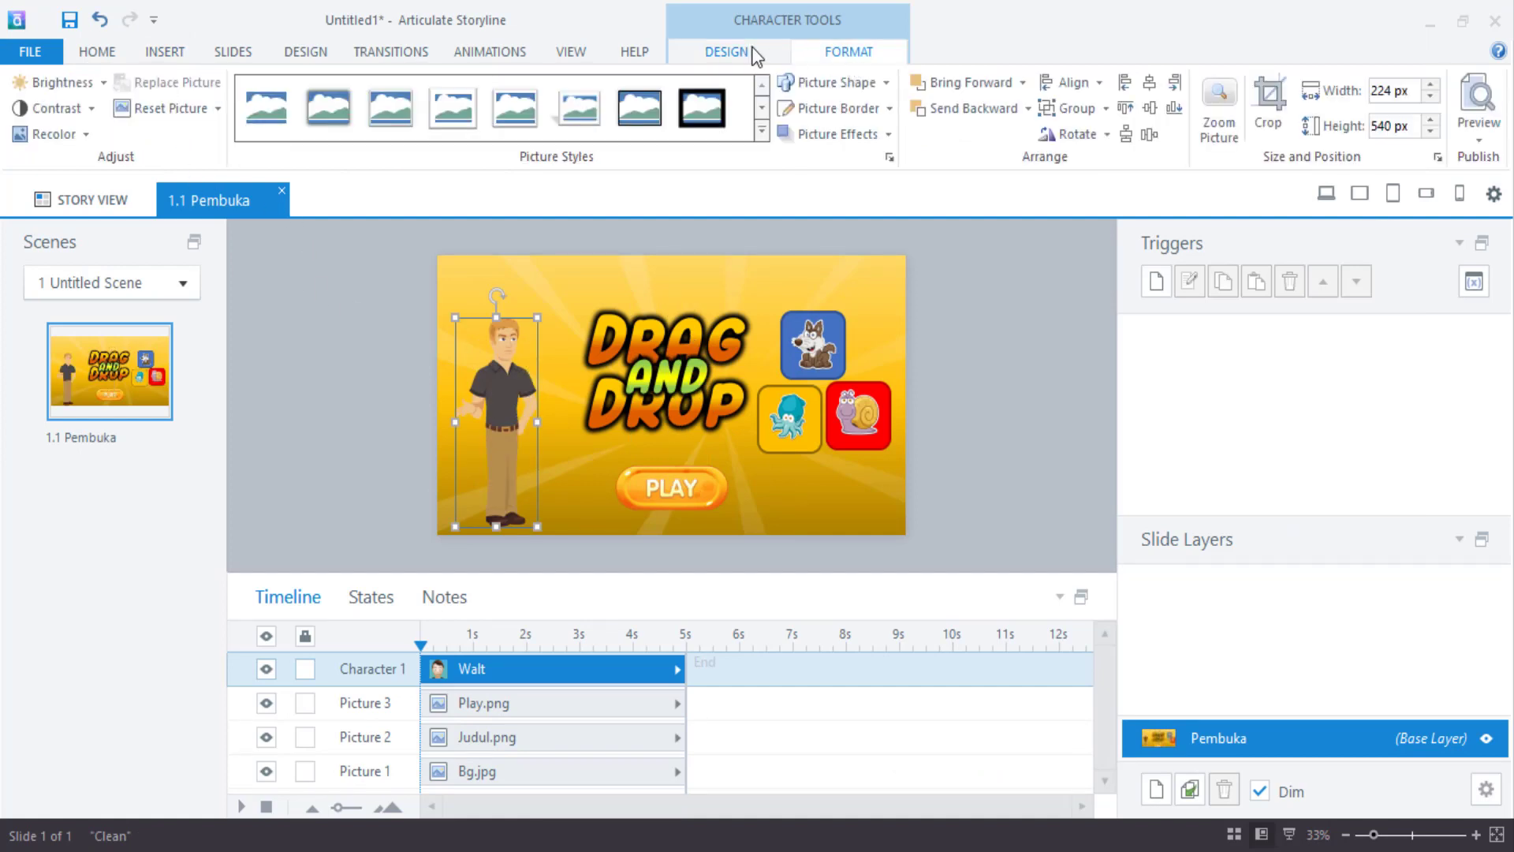
left_click(726, 52)
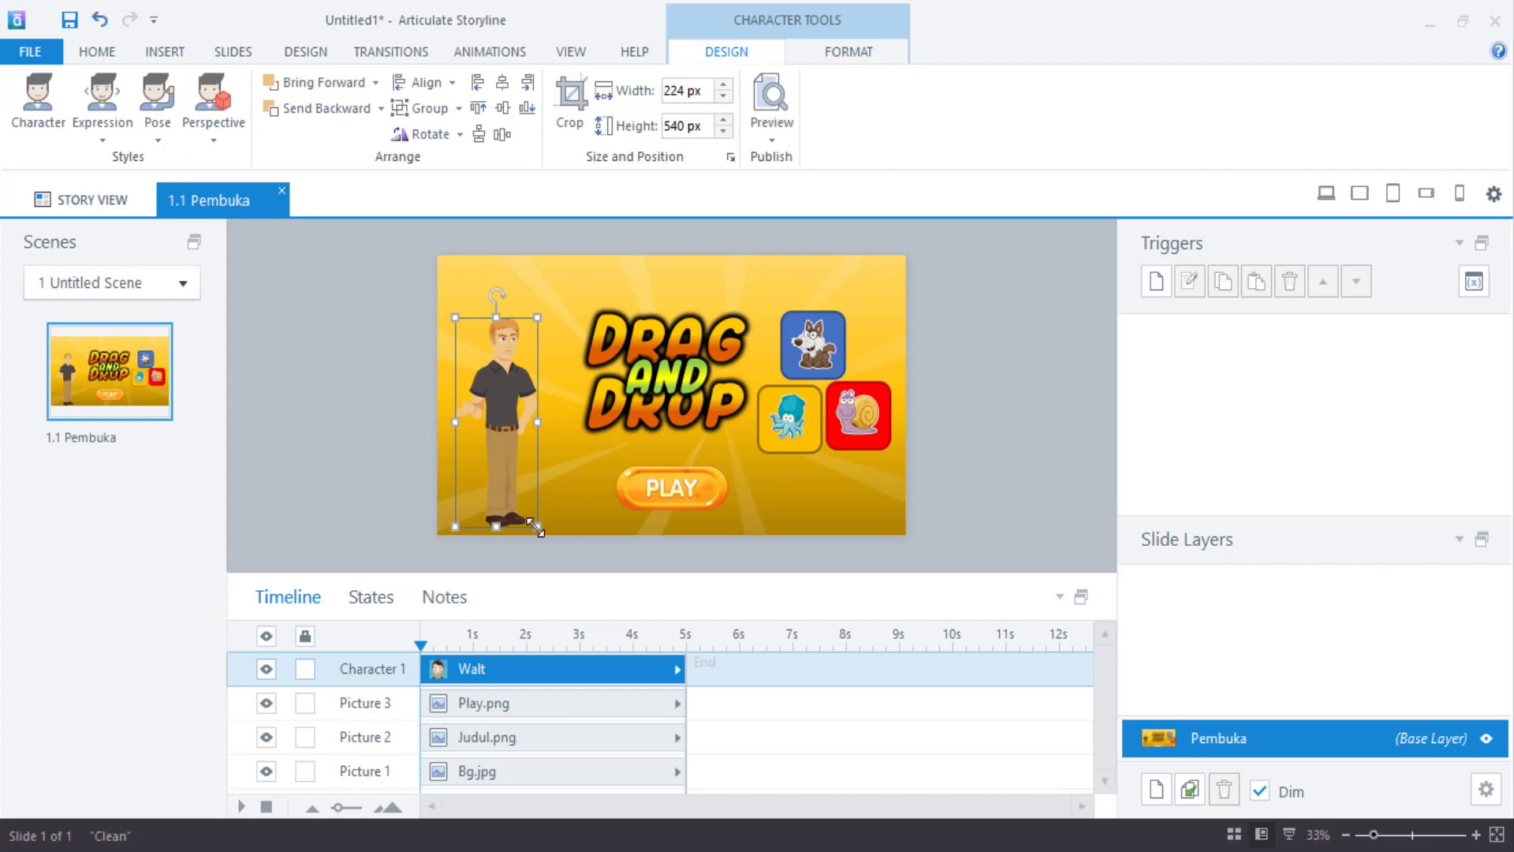
left_click_drag(535, 526, 589, 684)
left_click_drag(549, 458, 539, 404)
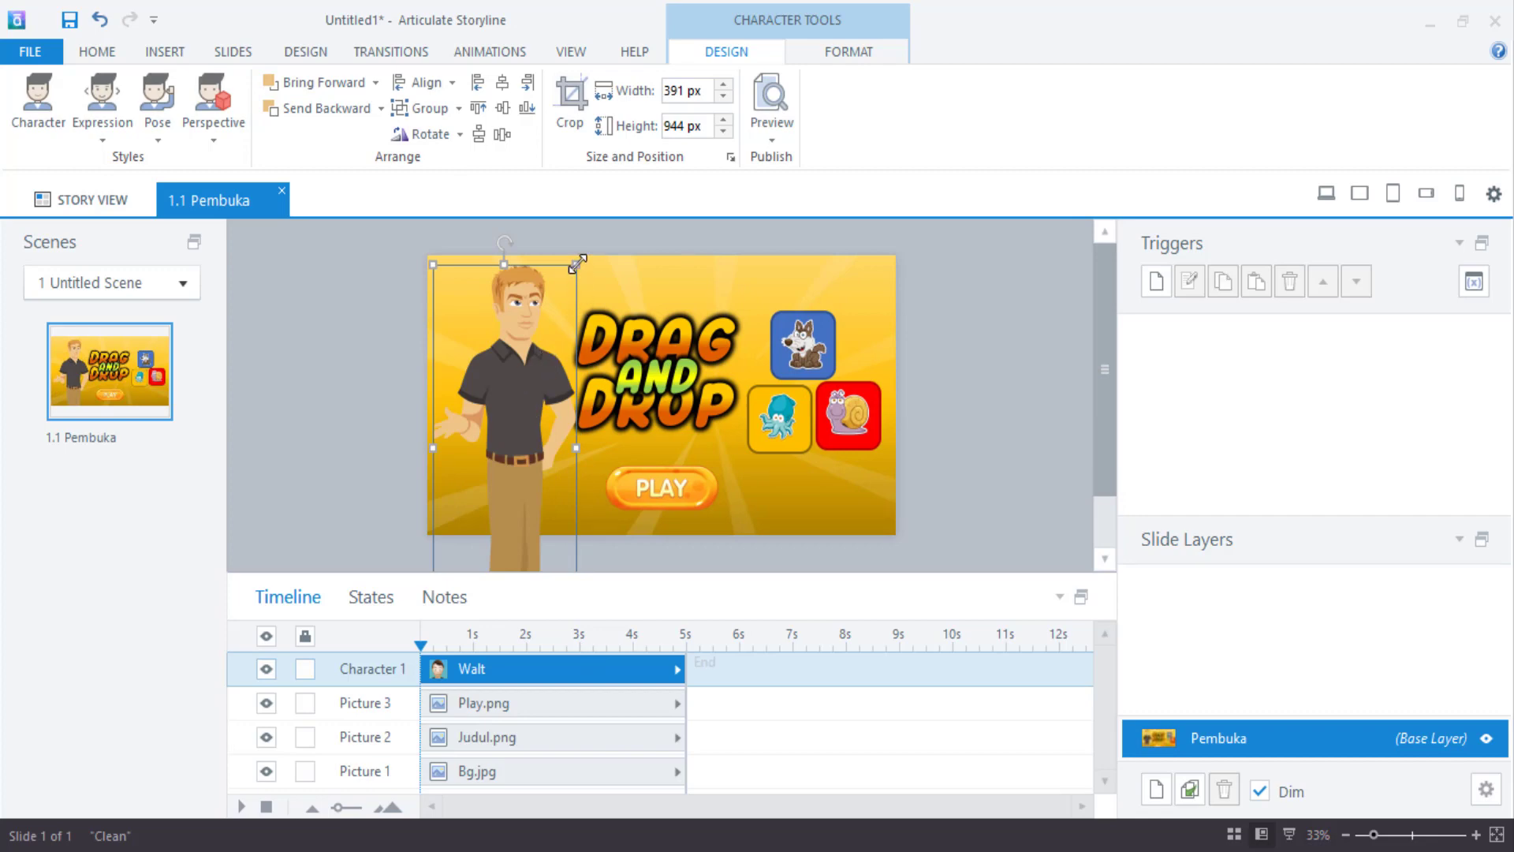
mouse_move(578, 263)
left_mouse_down()
mouse_move(575, 287)
mouse_move(569, 271)
left_mouse_up()
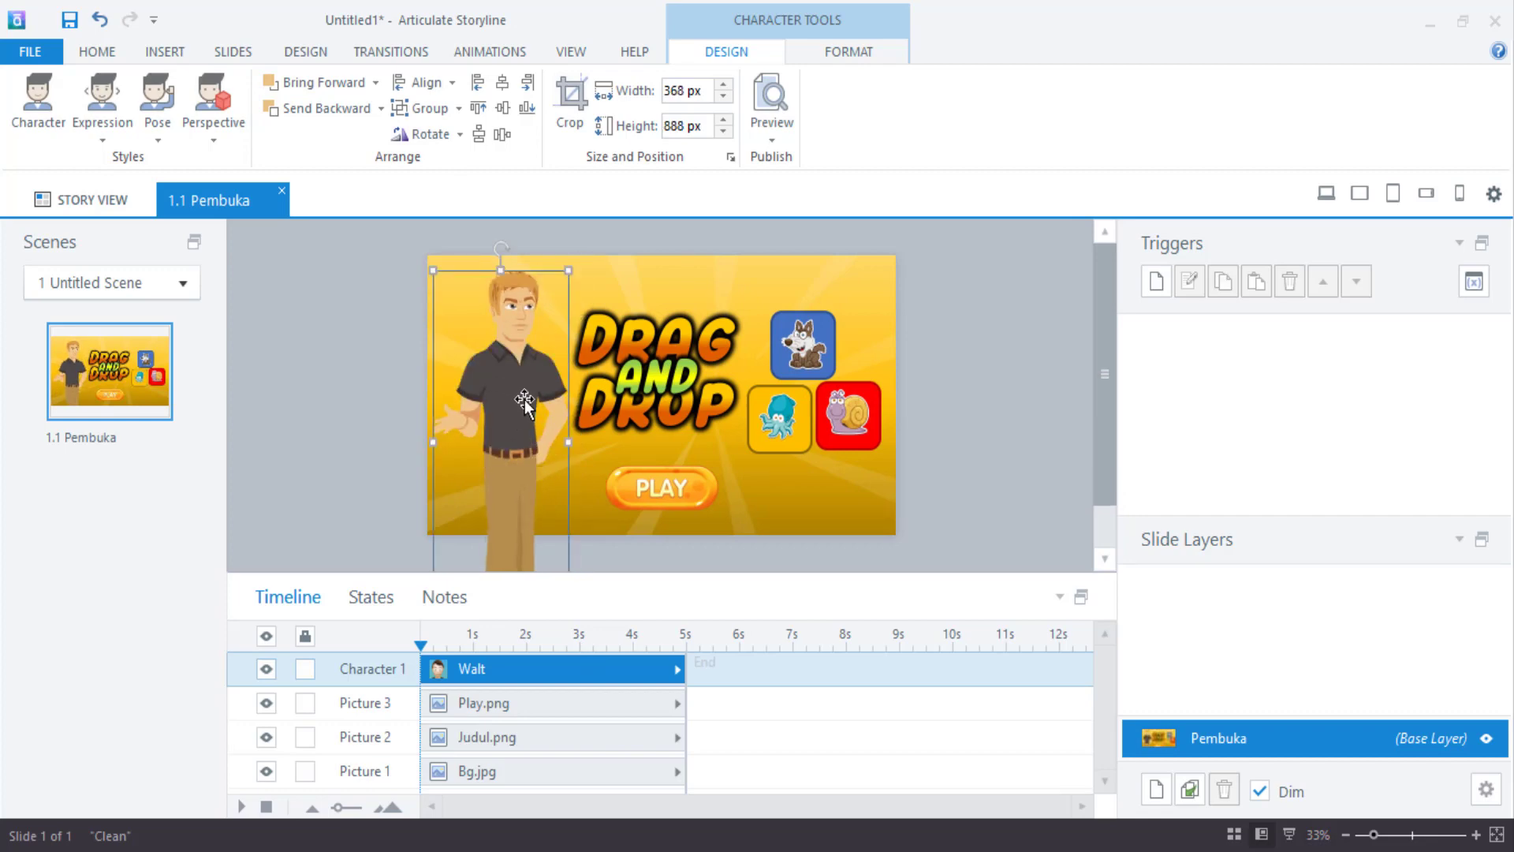
Crop Walt's lower legs and feet so the character ends at the slide's bottom edge
scroll(552, 459, "down", 2)
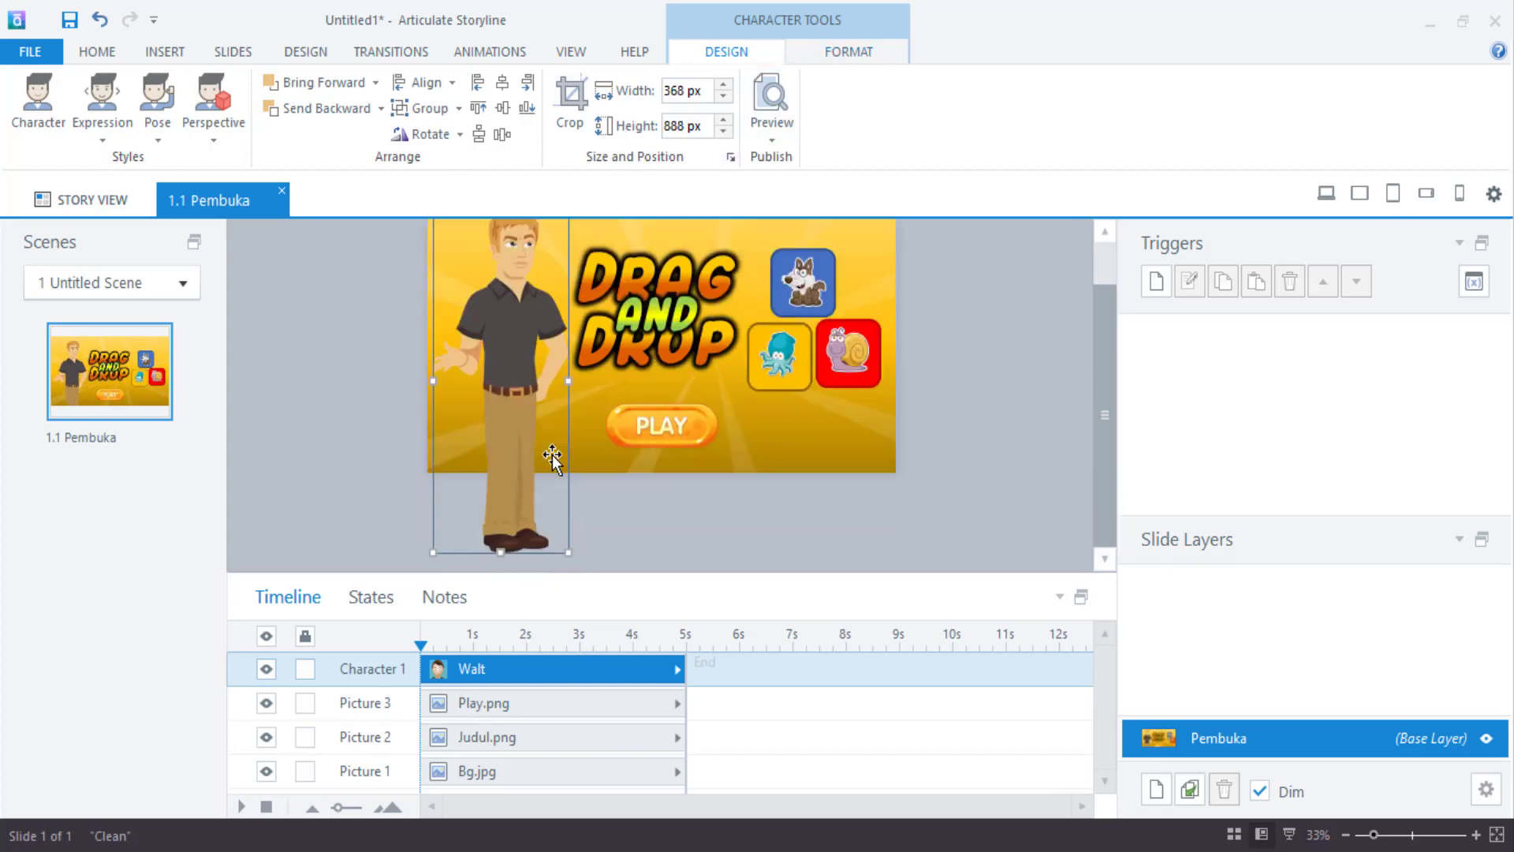
left_click(842, 52)
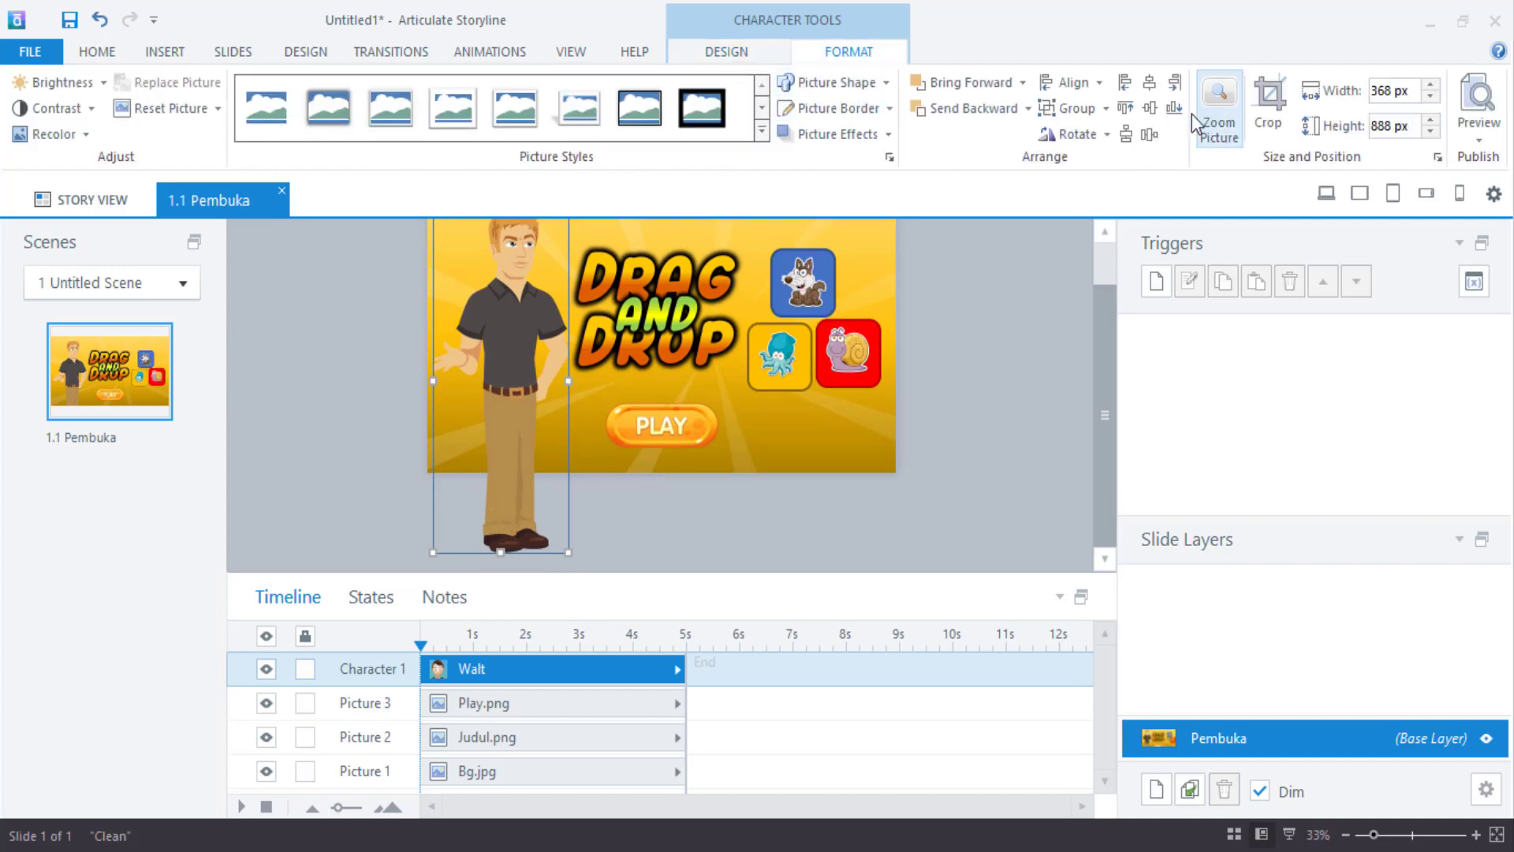
left_click(1269, 103)
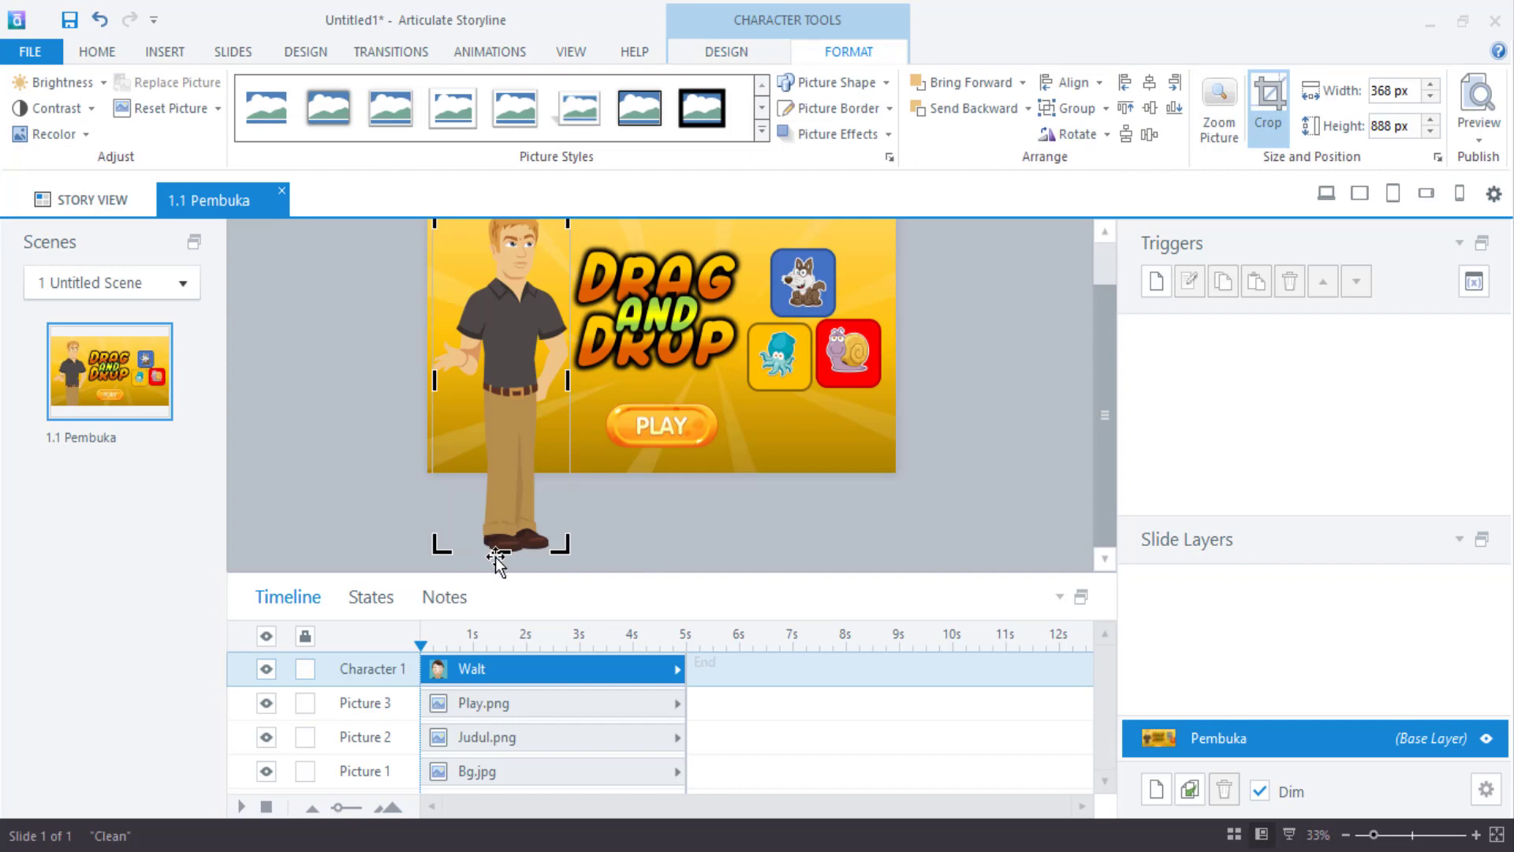
left_click_drag(506, 528, 515, 472)
left_click(381, 445)
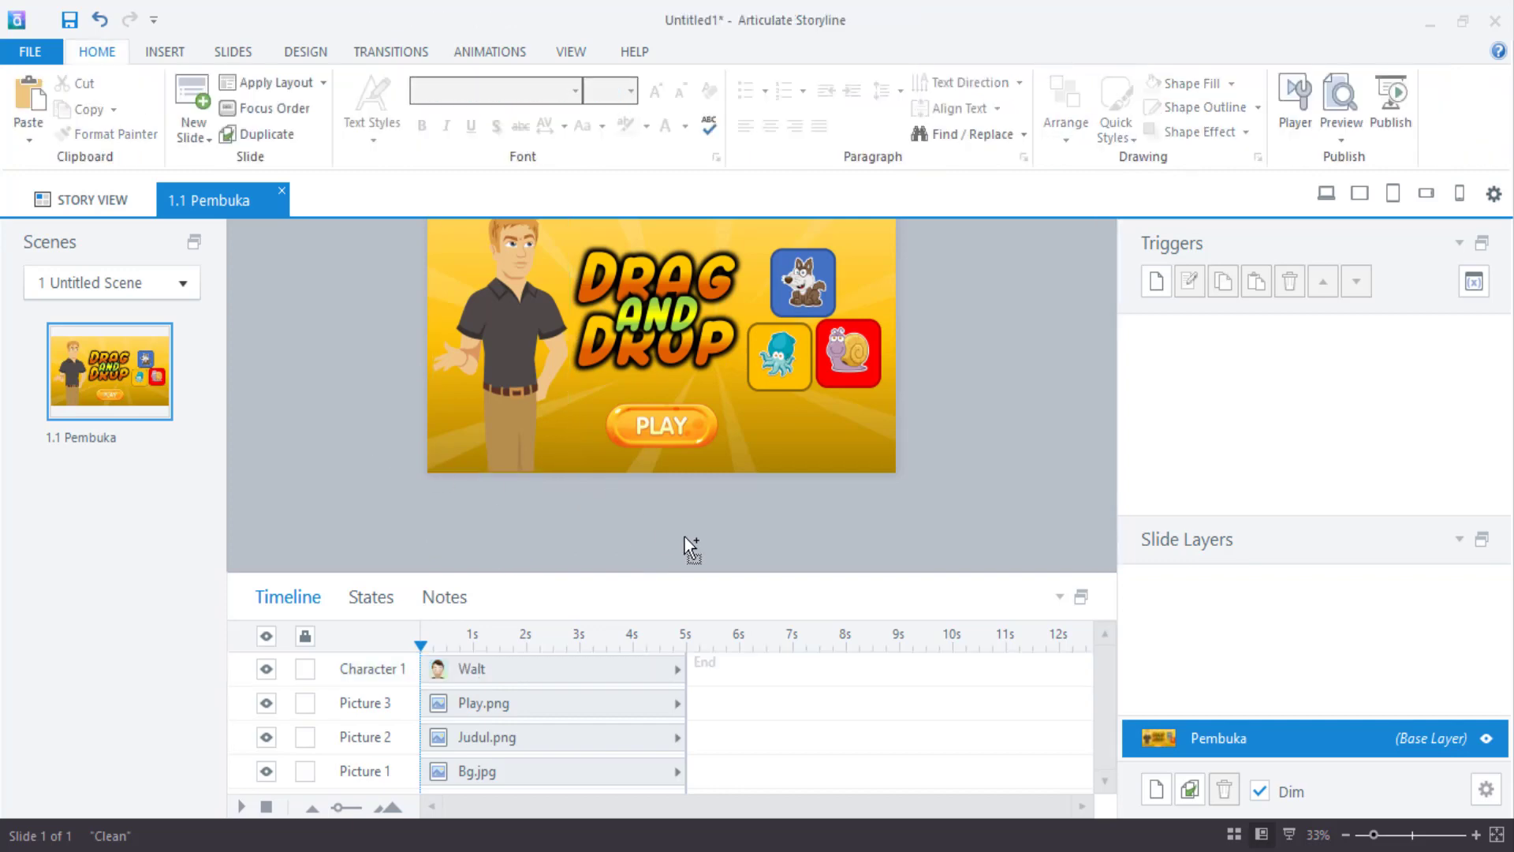
scroll(996, 447, "up", 1)
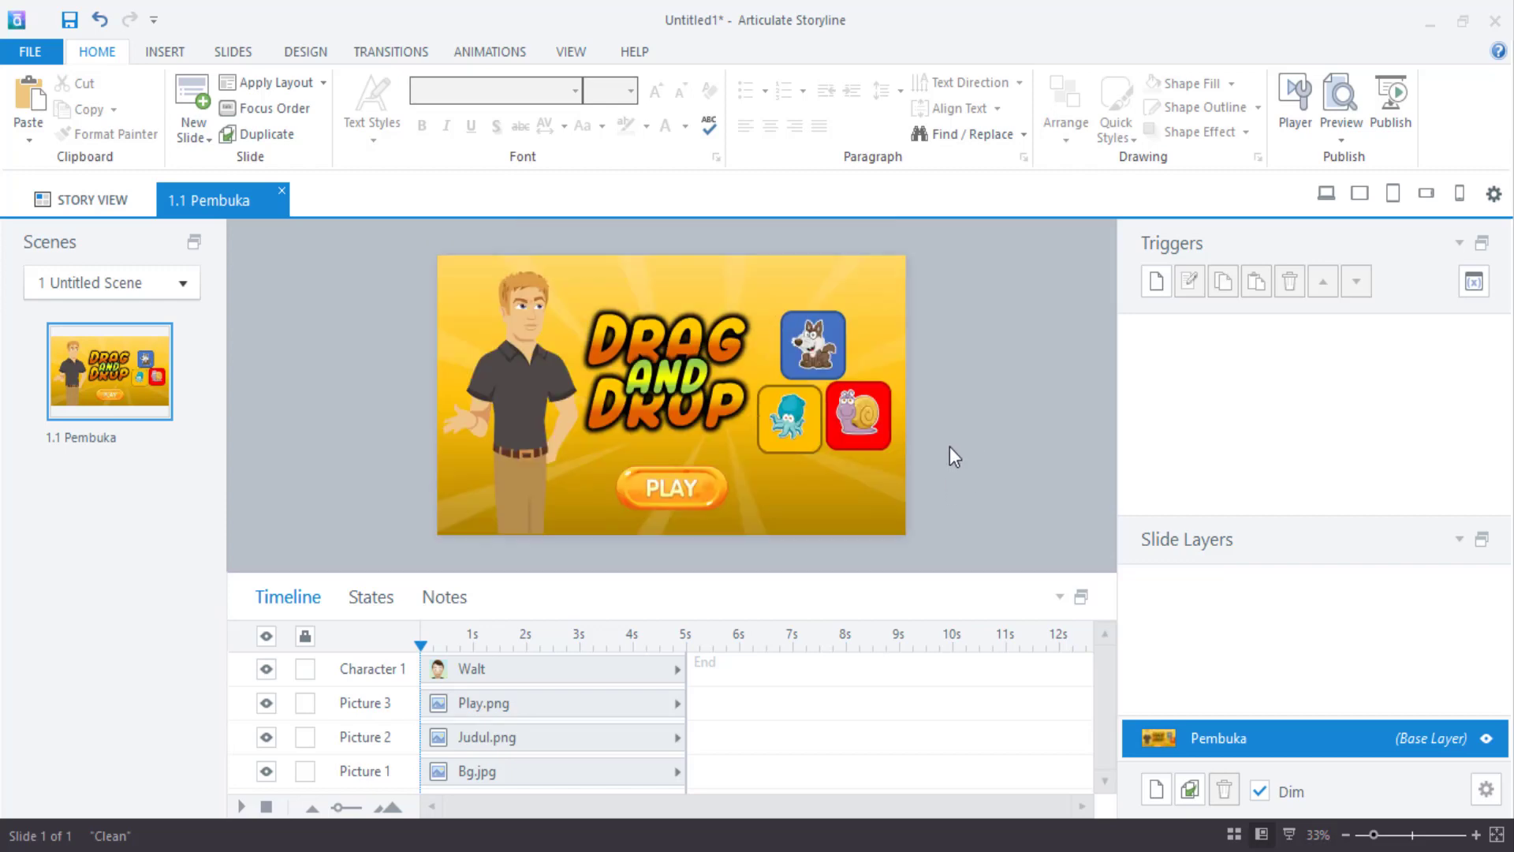
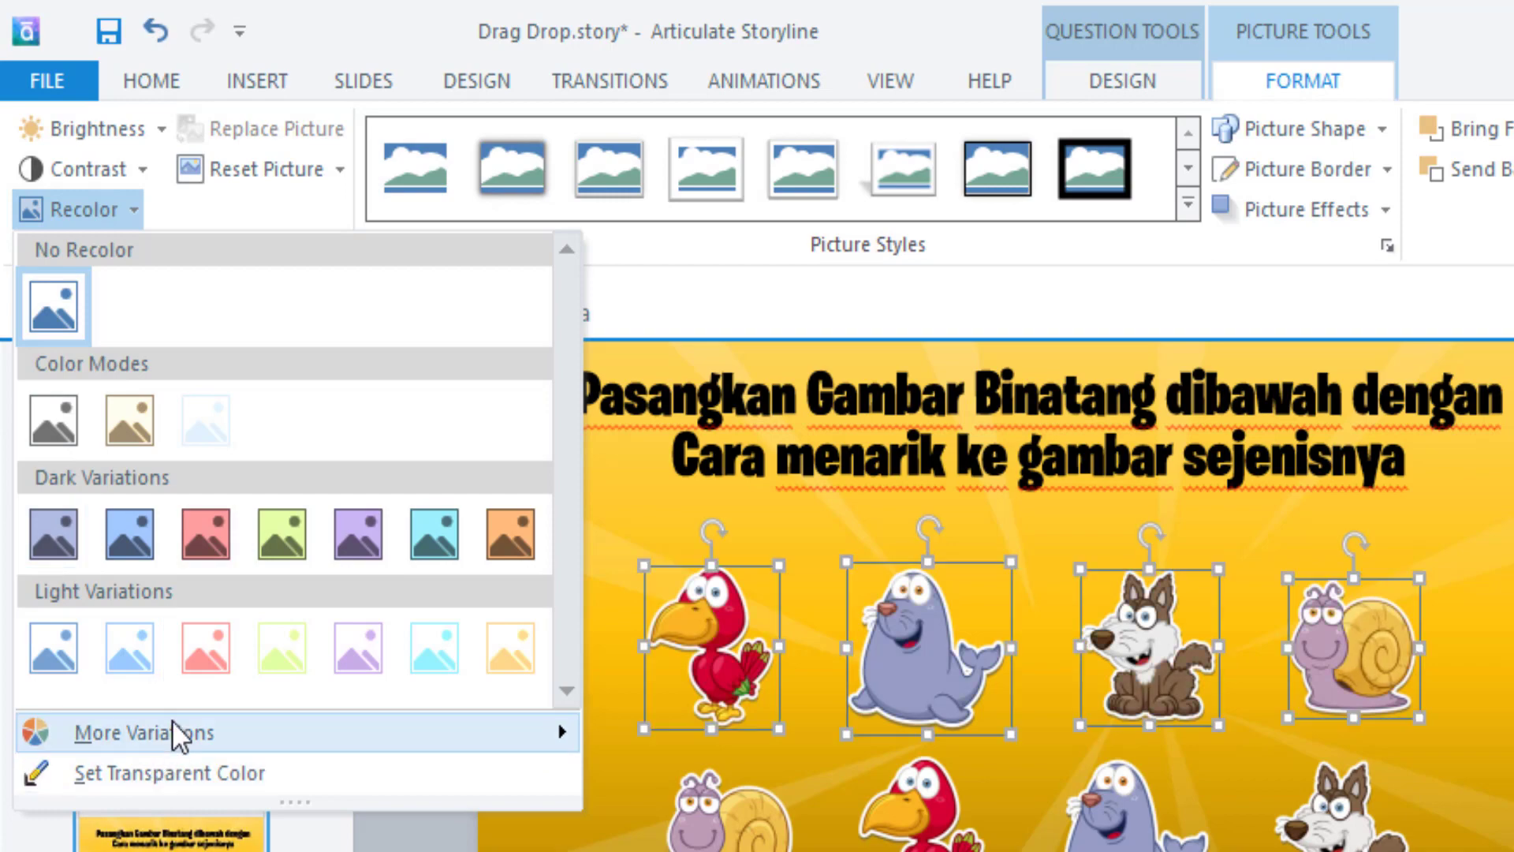
Recolor the four upper-row animal pictures dark grey and set their contrast to 40% and transparency to 69%
mouse_move(171, 721)
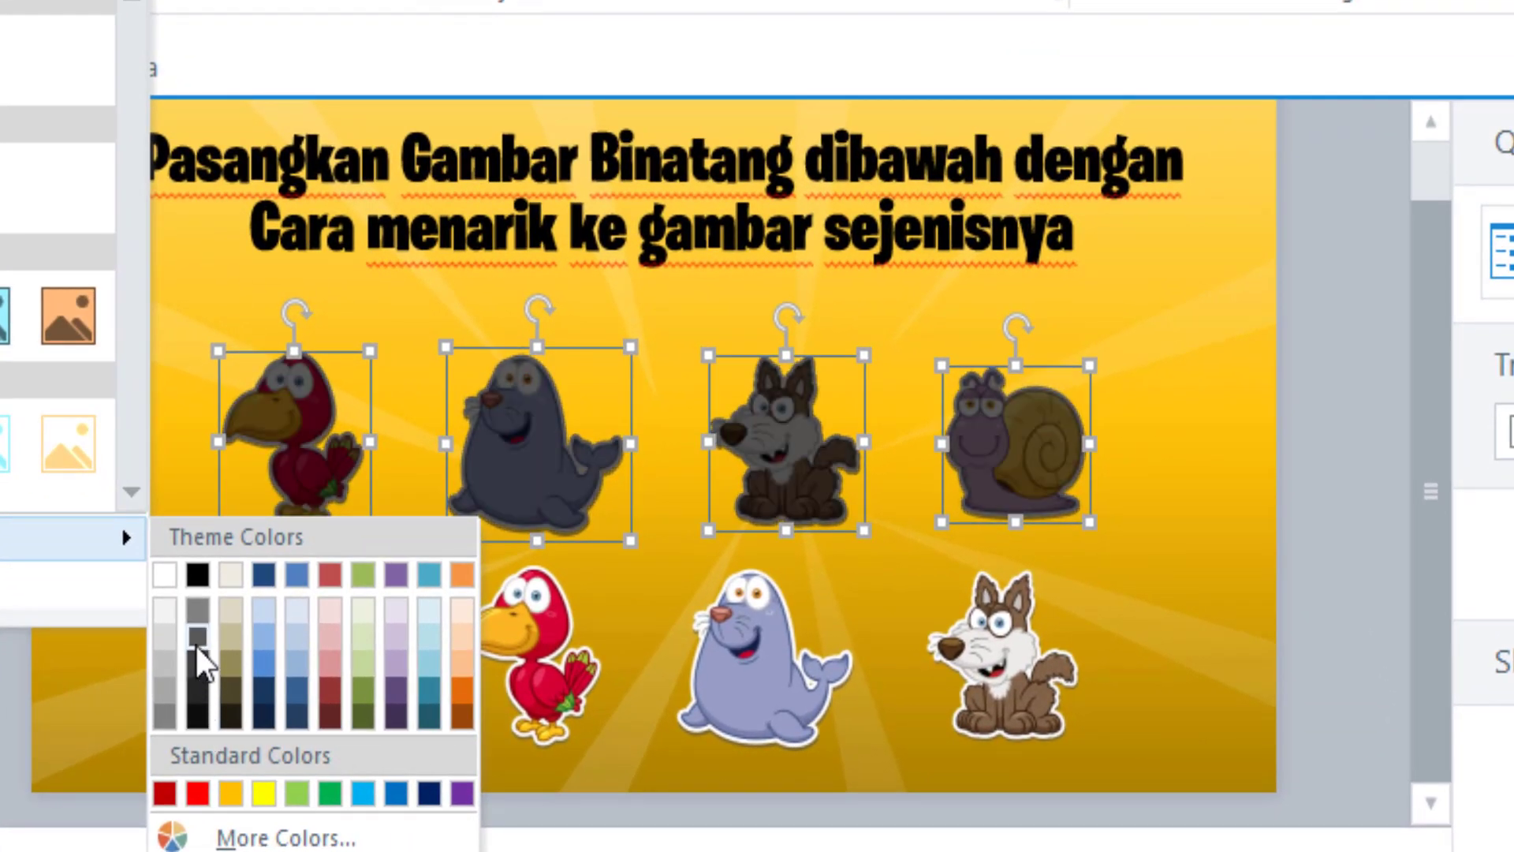
left_click(195, 645)
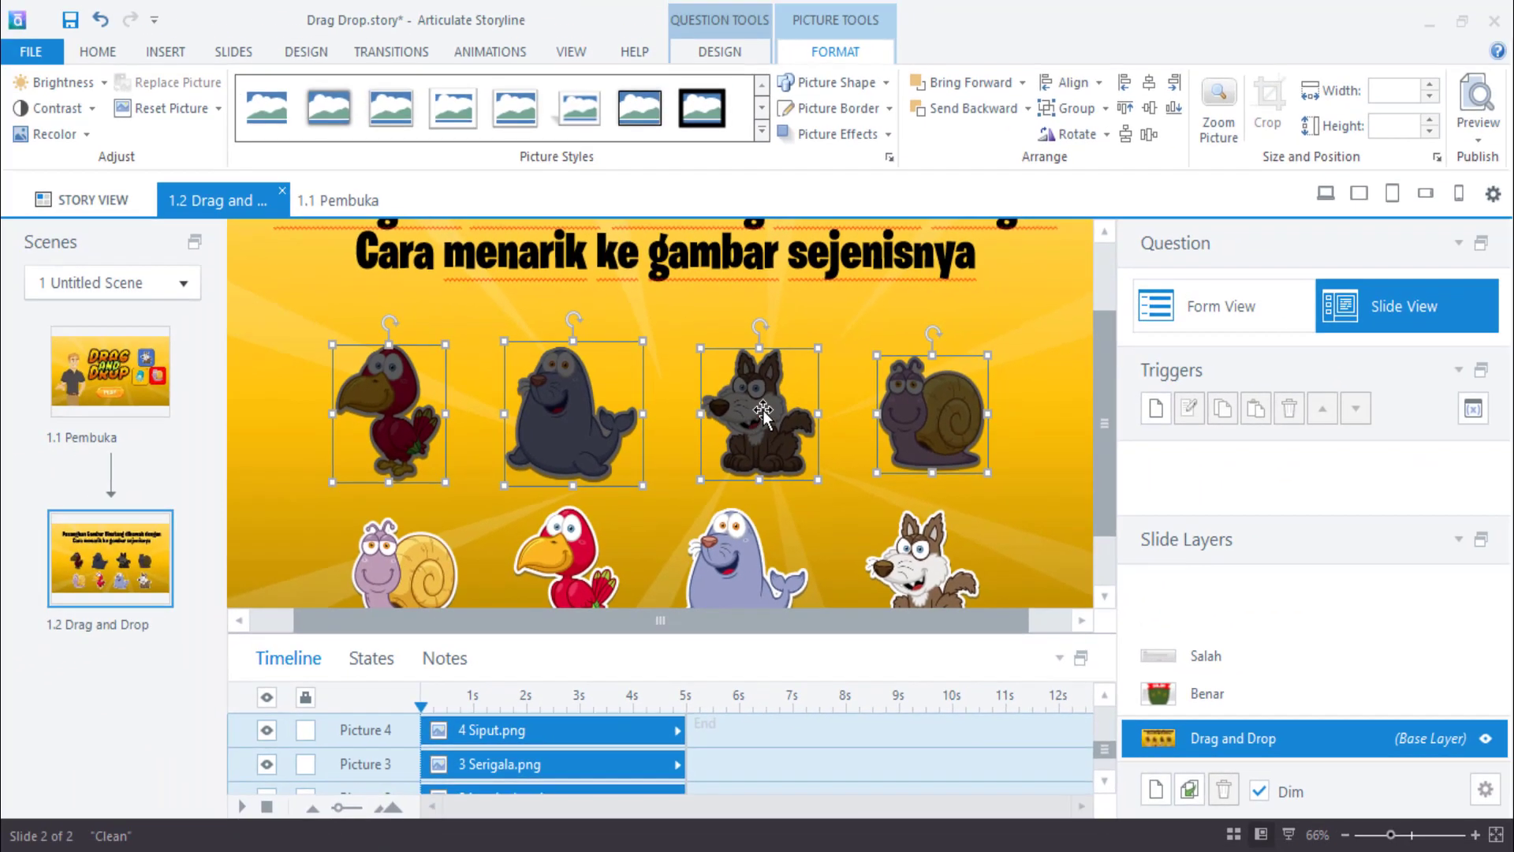
right_click(790, 436)
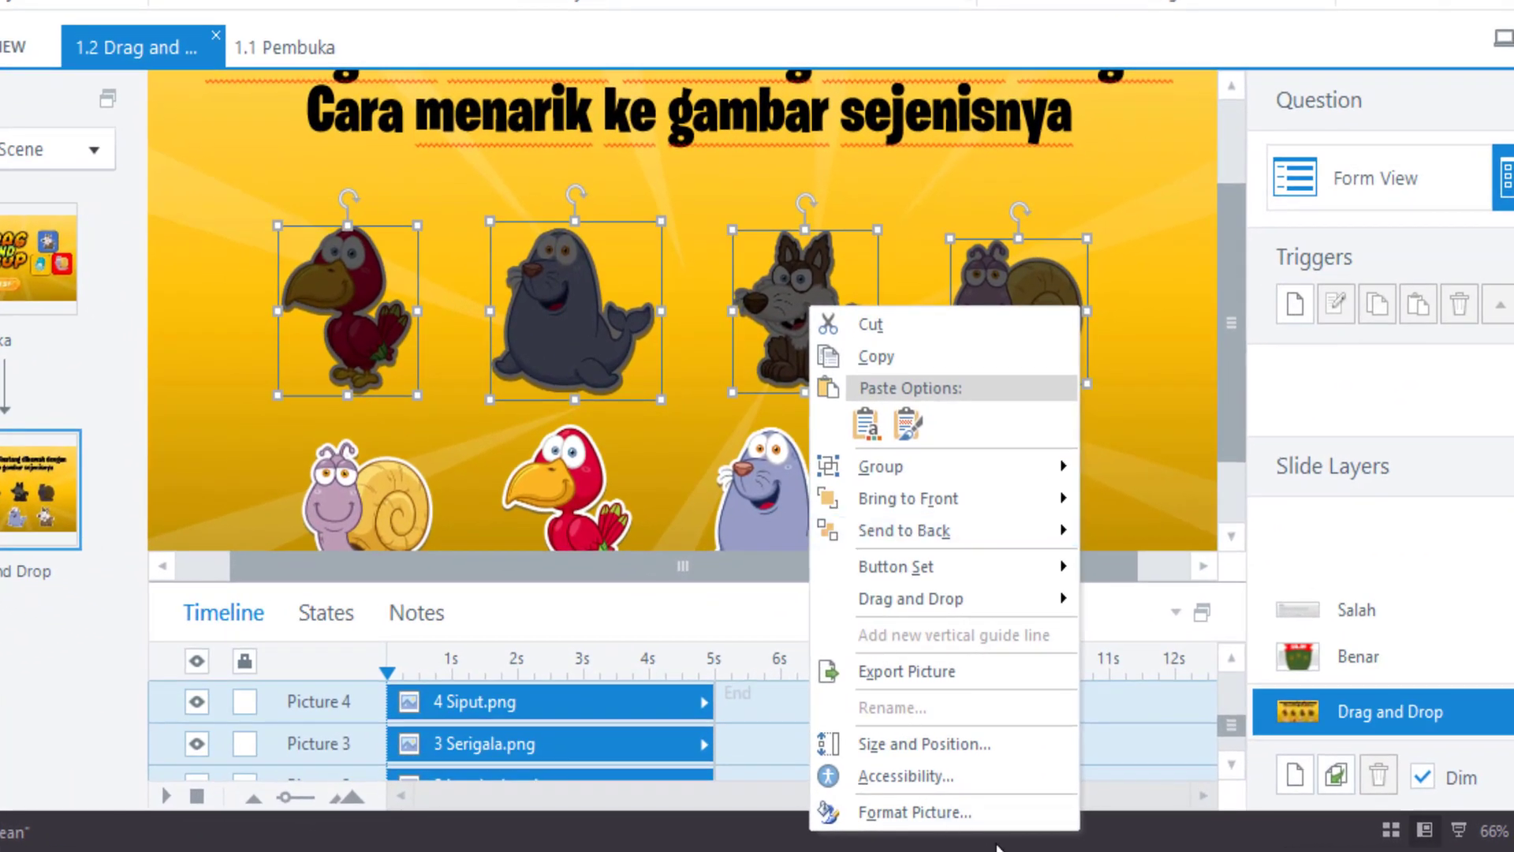
left_click(956, 812)
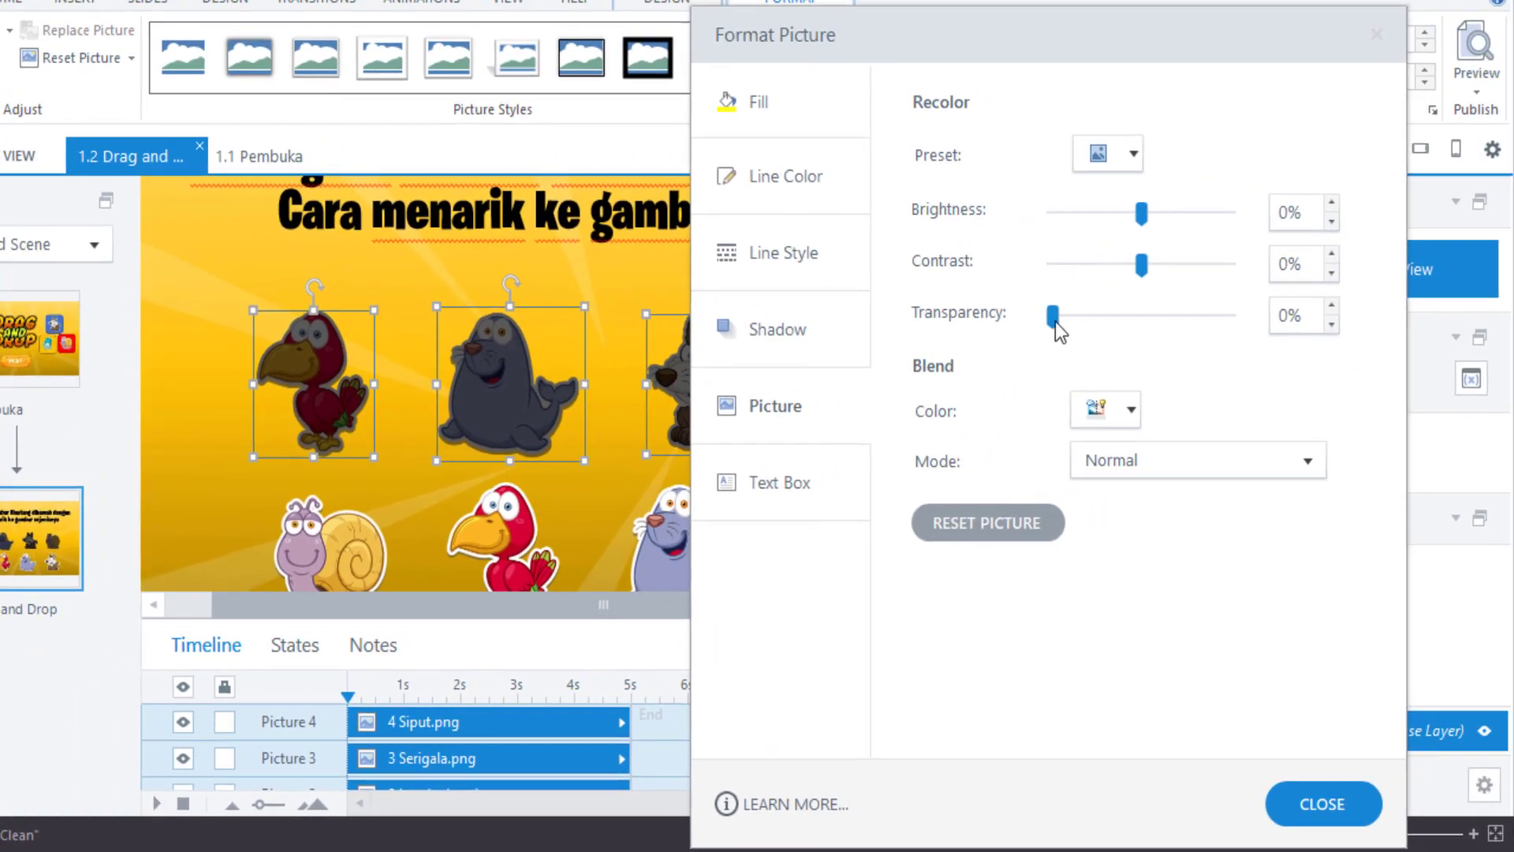
left_click_drag(1057, 326, 1176, 334)
left_click_drag(1142, 261, 1175, 321)
left_click_drag(886, 49, 924, 64)
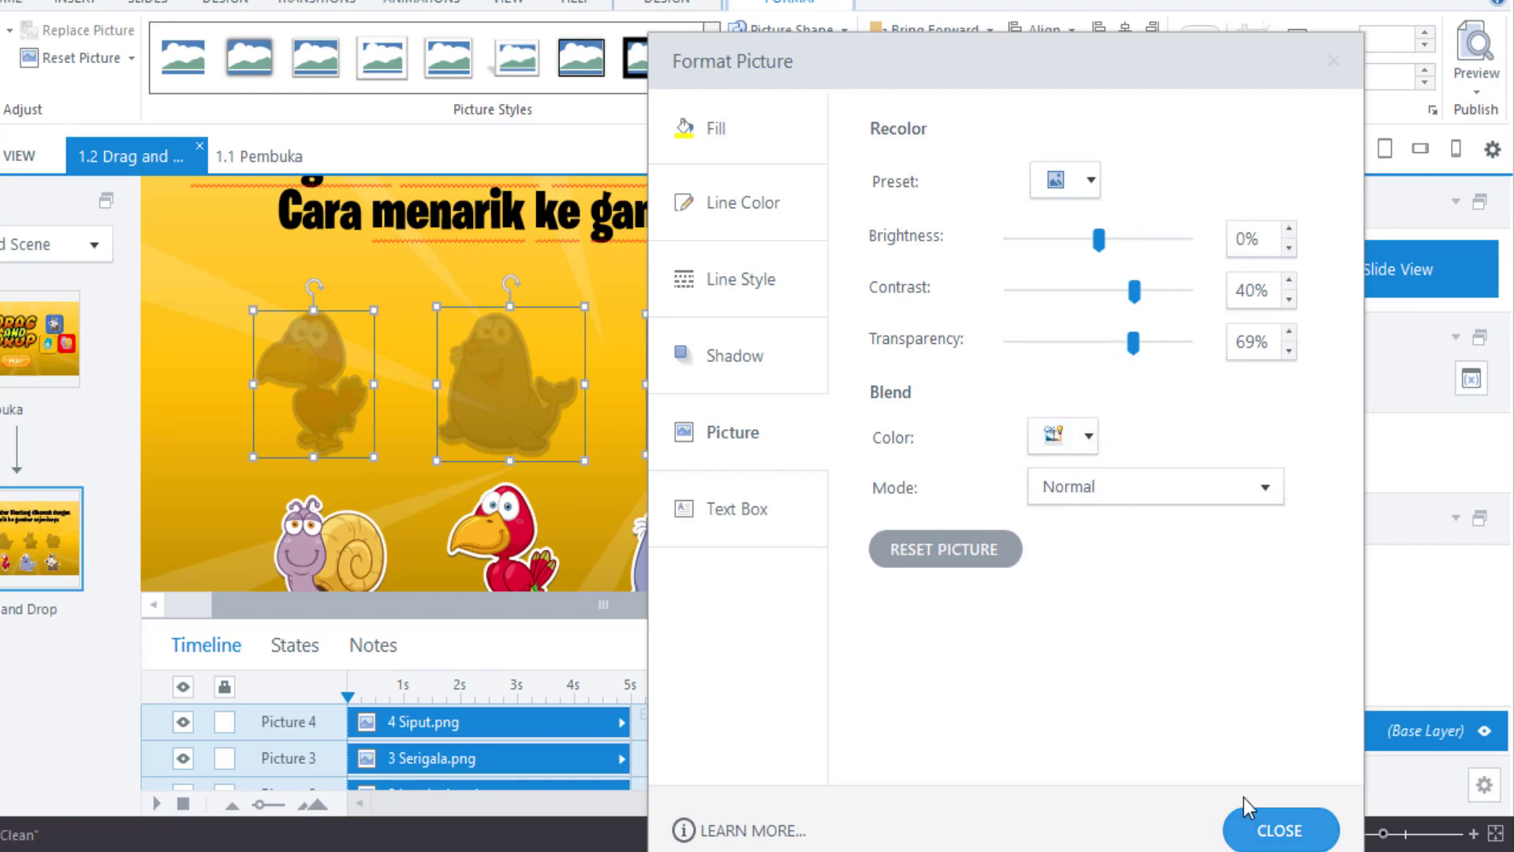
left_click_drag(939, 78, 832, 41)
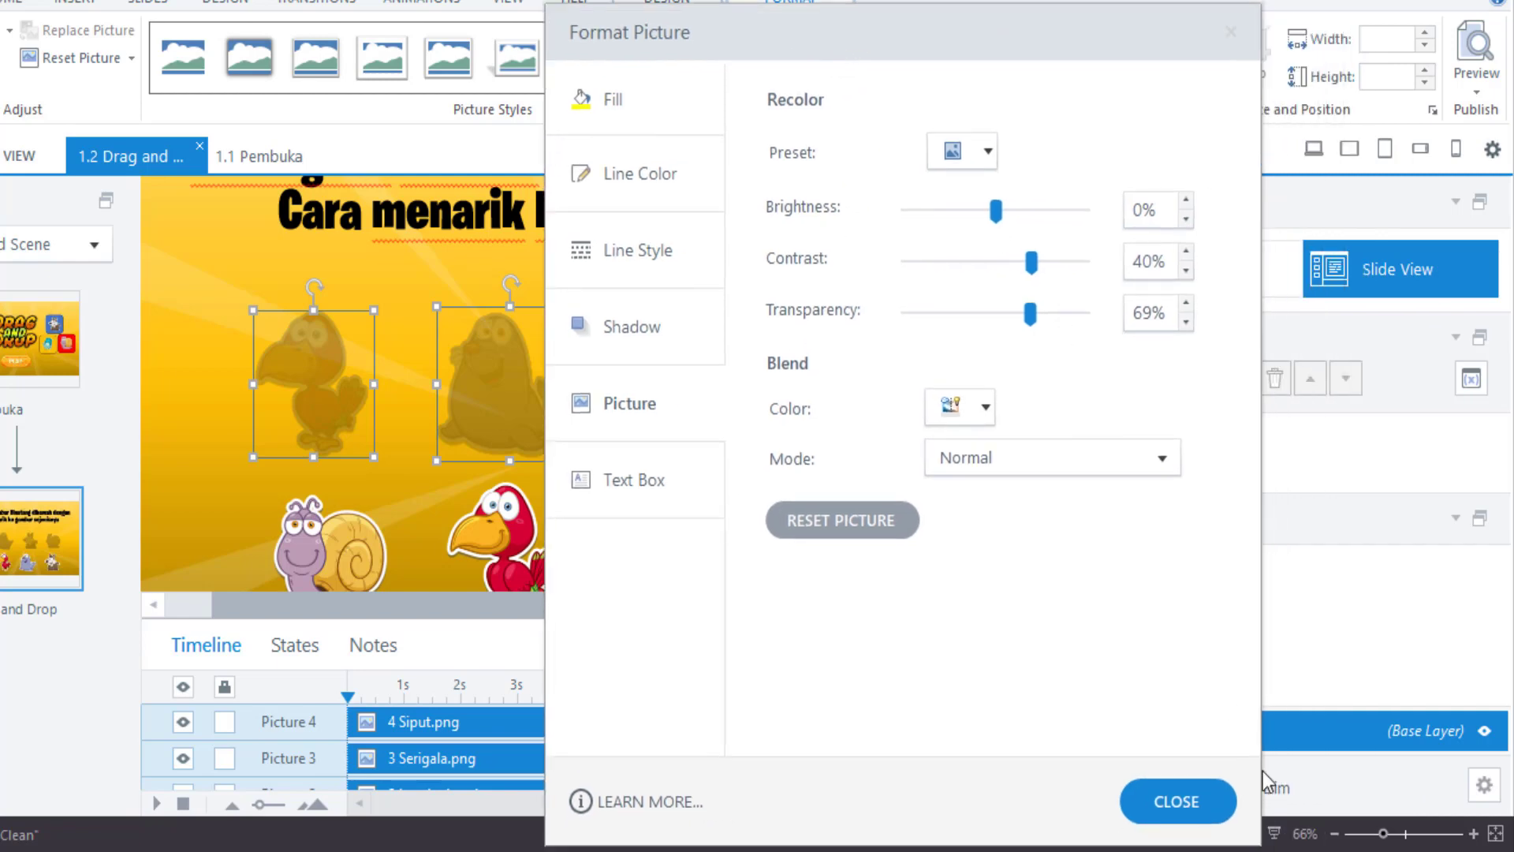
left_click(1168, 798)
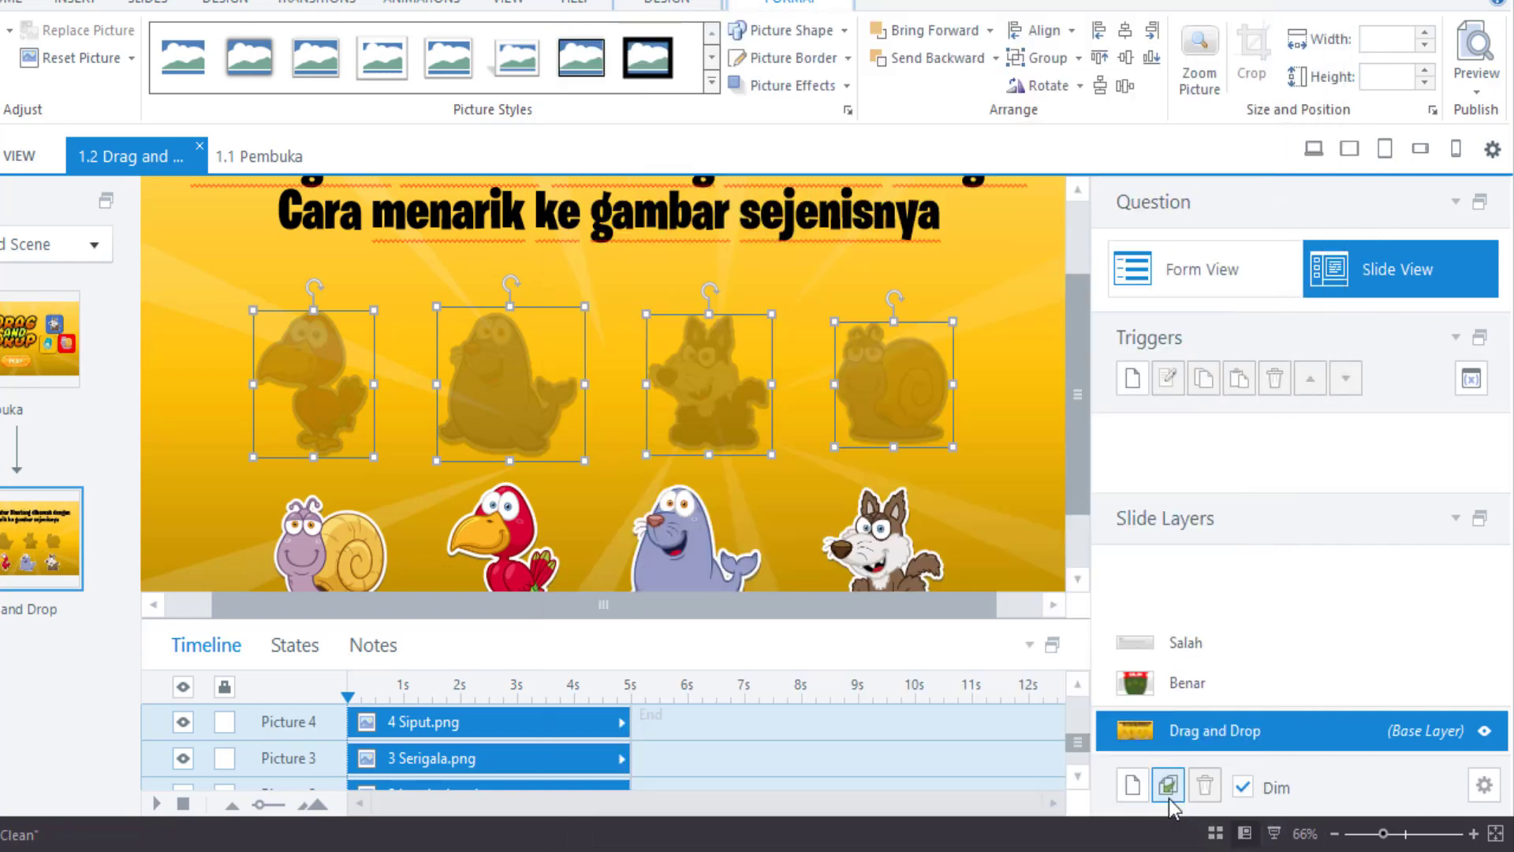
scroll(867, 438, "up", 2)
scroll(867, 438, "down", 3)
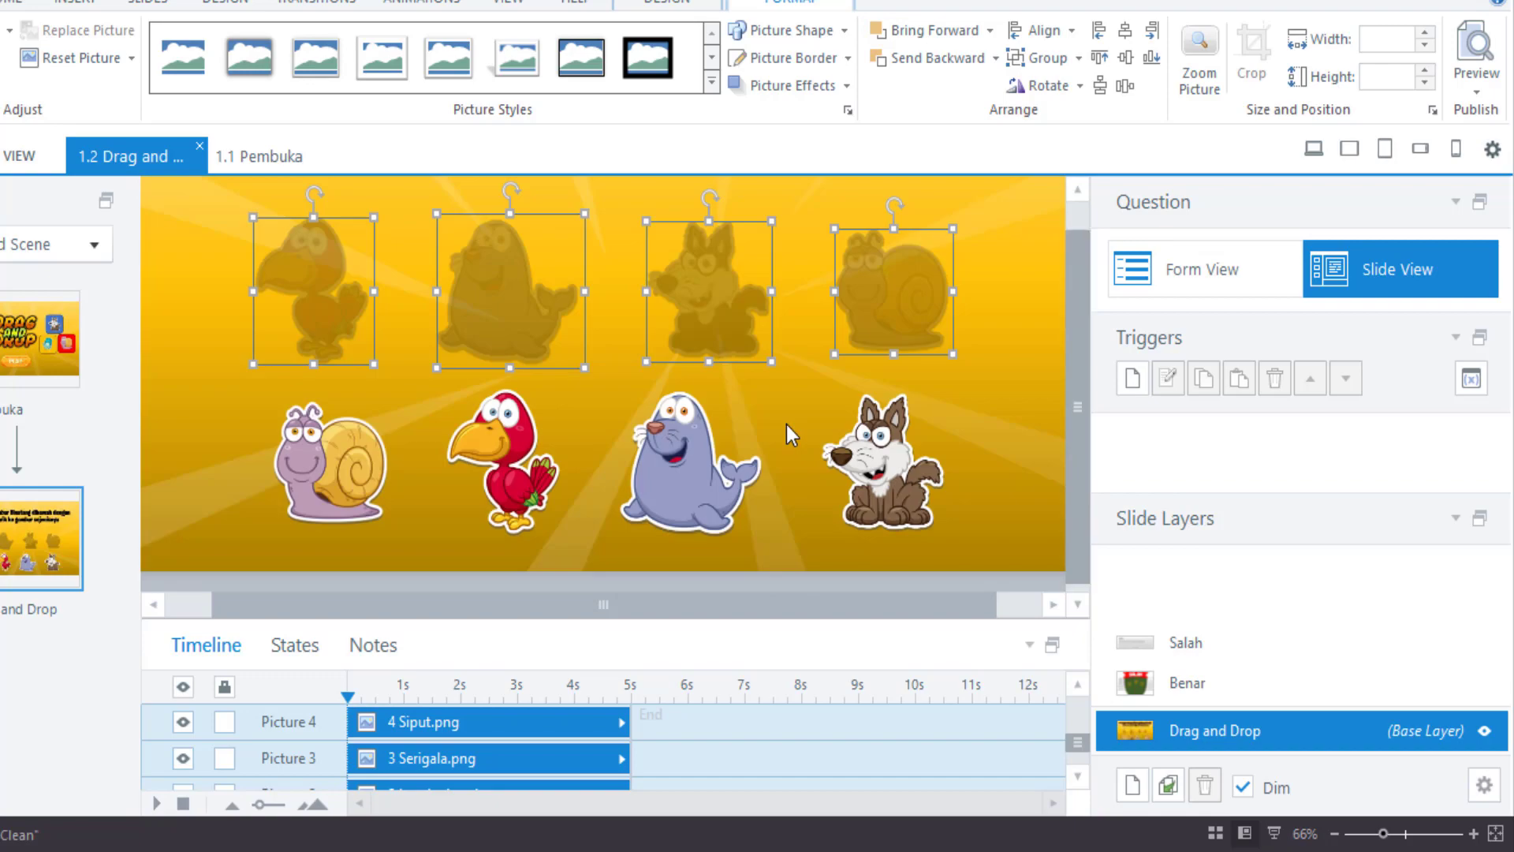
scroll(787, 424, "down", 1, "ctrl")
left_click(196, 353)
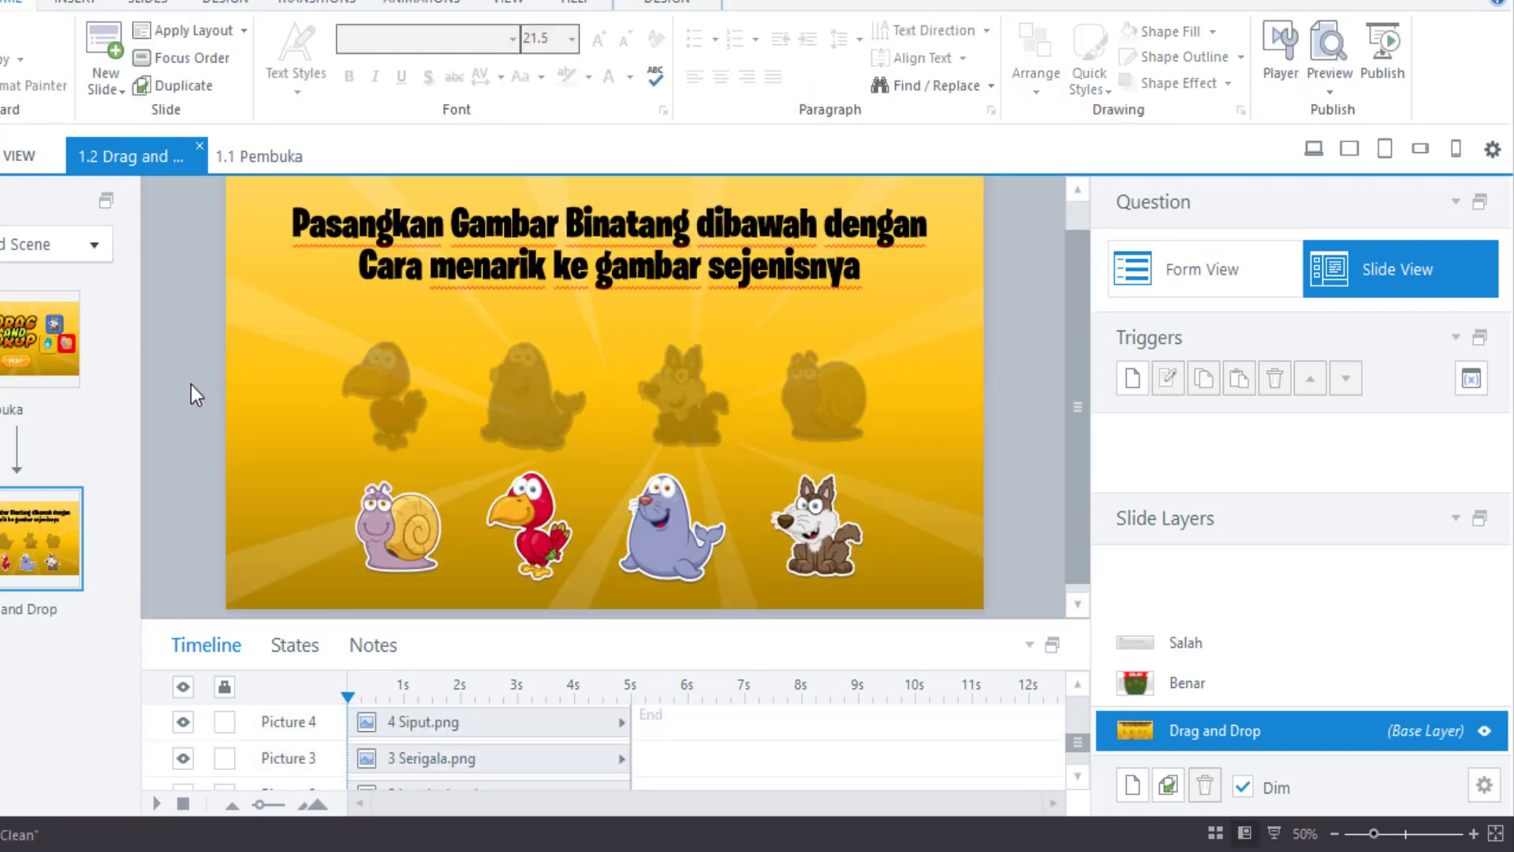
left_click(390, 544)
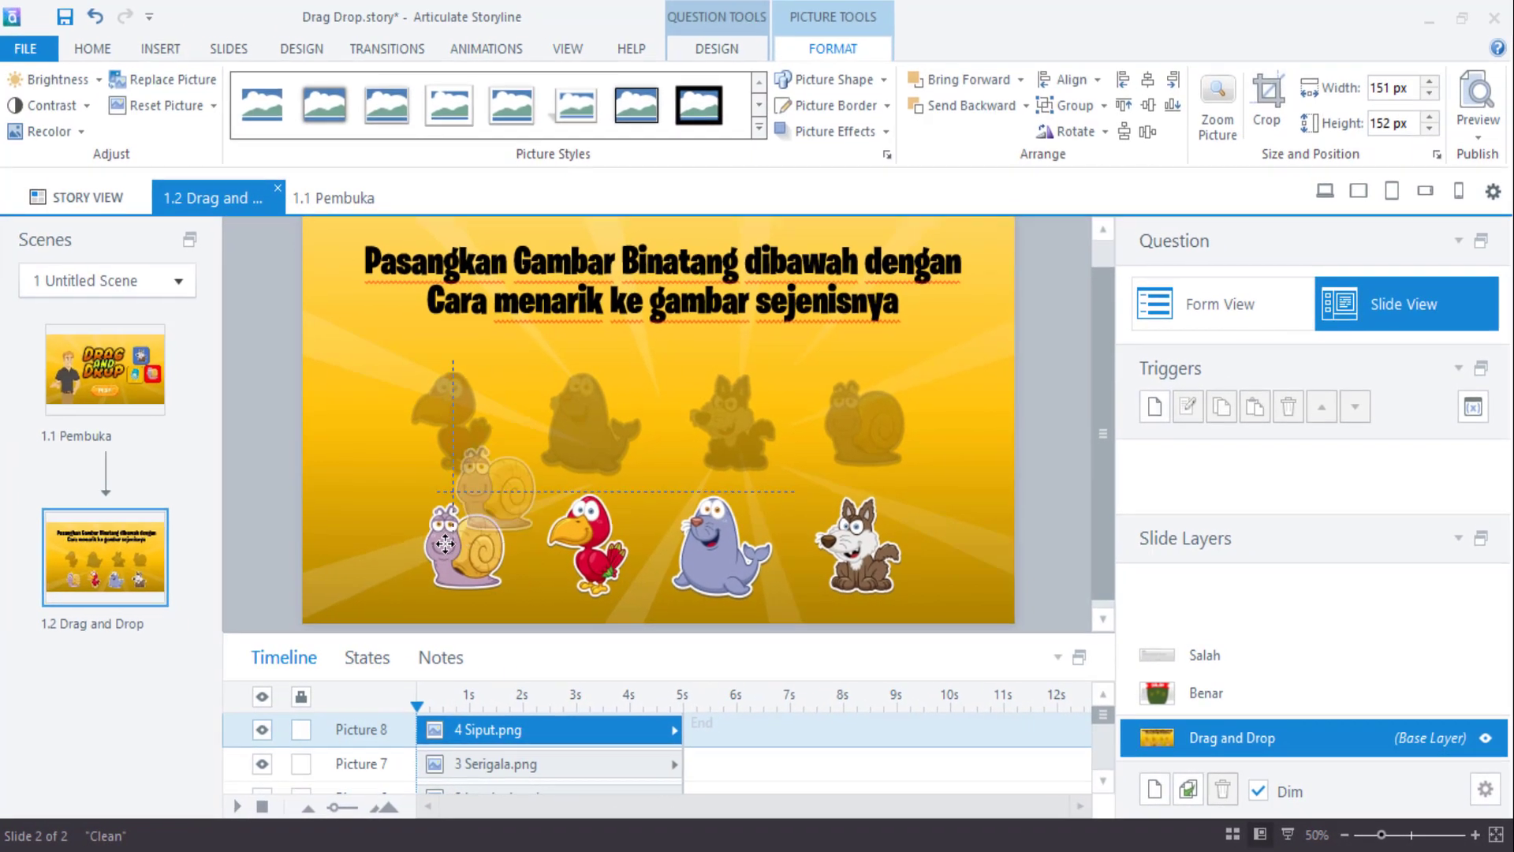
left_click_drag(406, 552, 473, 502)
key("ctrl+z")
left_click(260, 503)
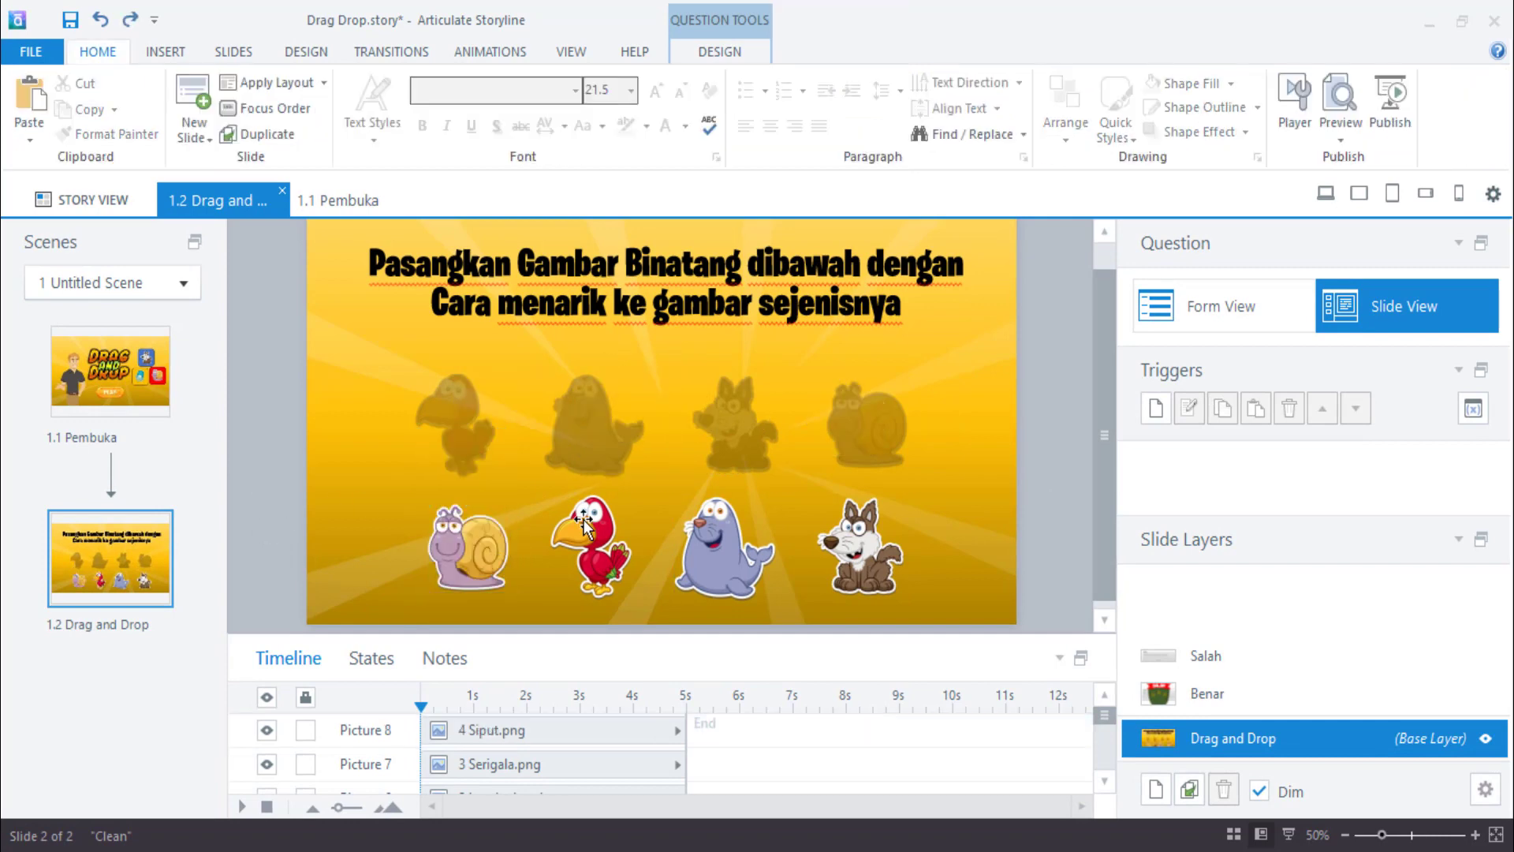
Insert a rounded-corner button of about 144 x 56 px in the slide's lower-right corner beside the wolf
scroll(968, 619, "down", 1)
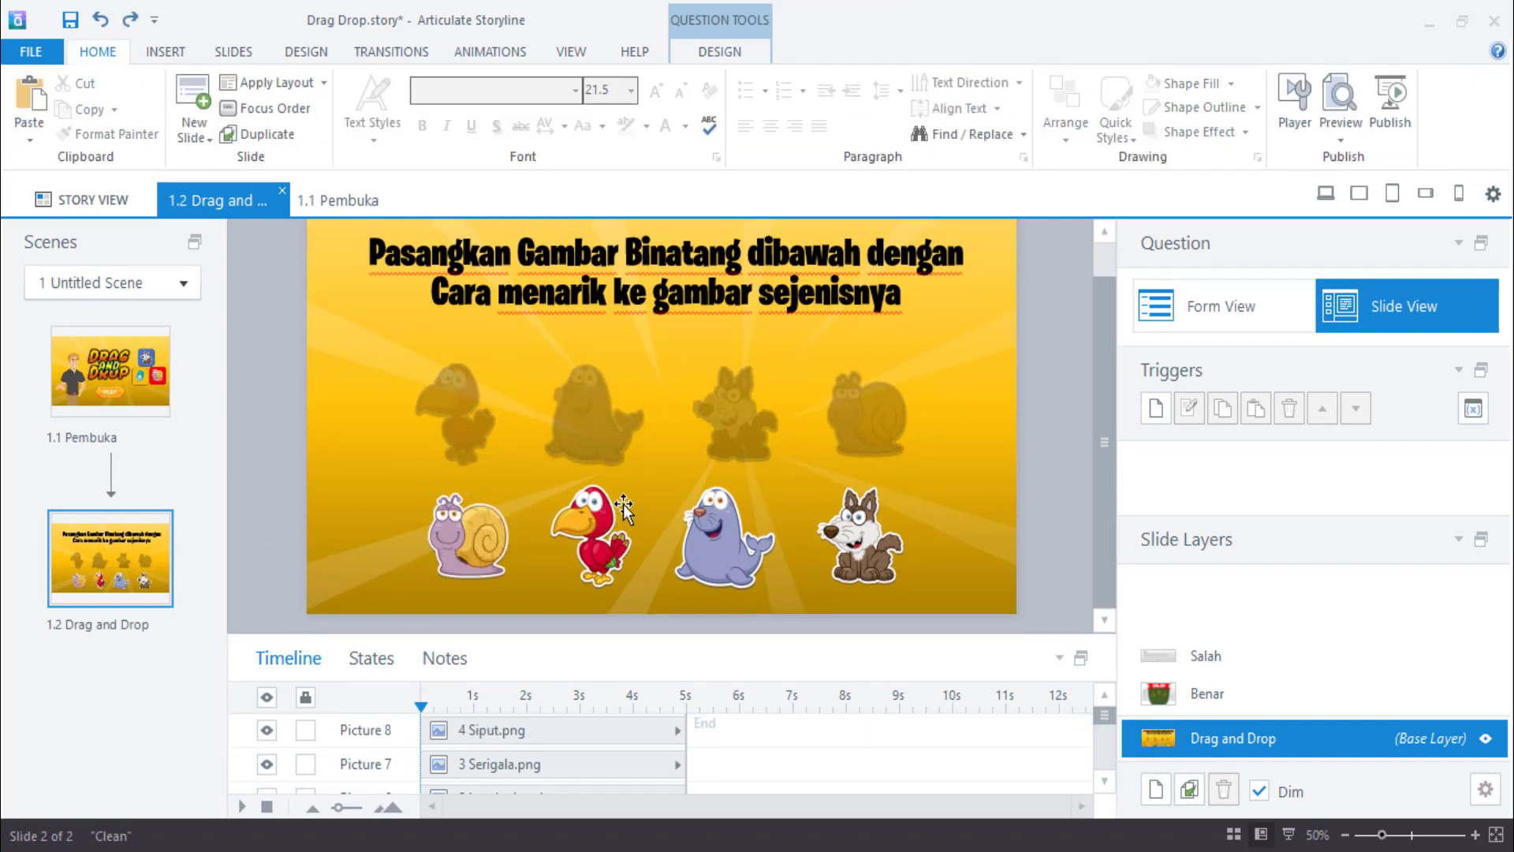
left_click(163, 52)
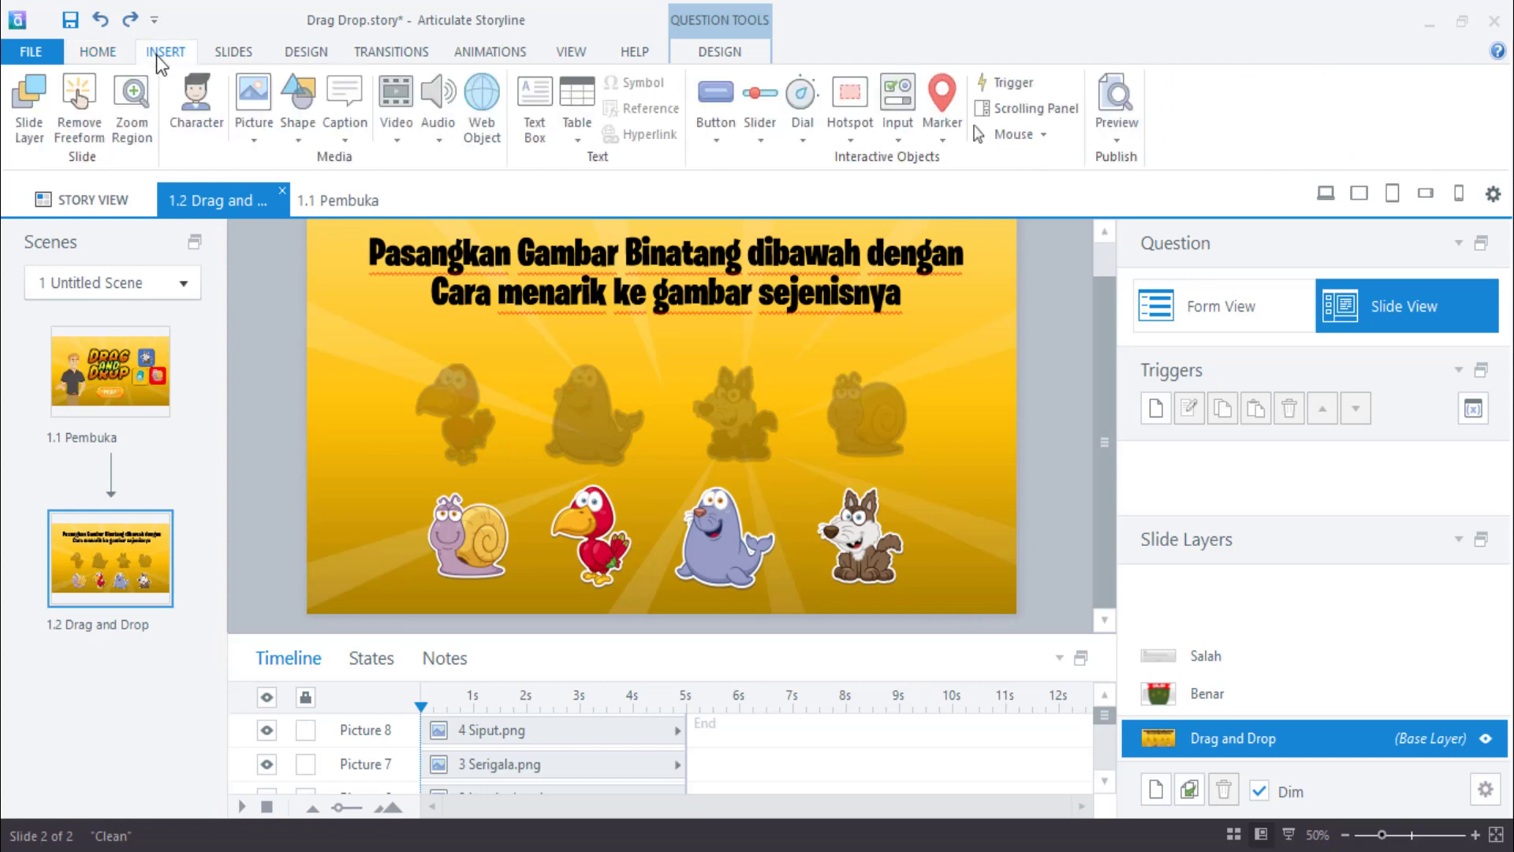
left_click(717, 136)
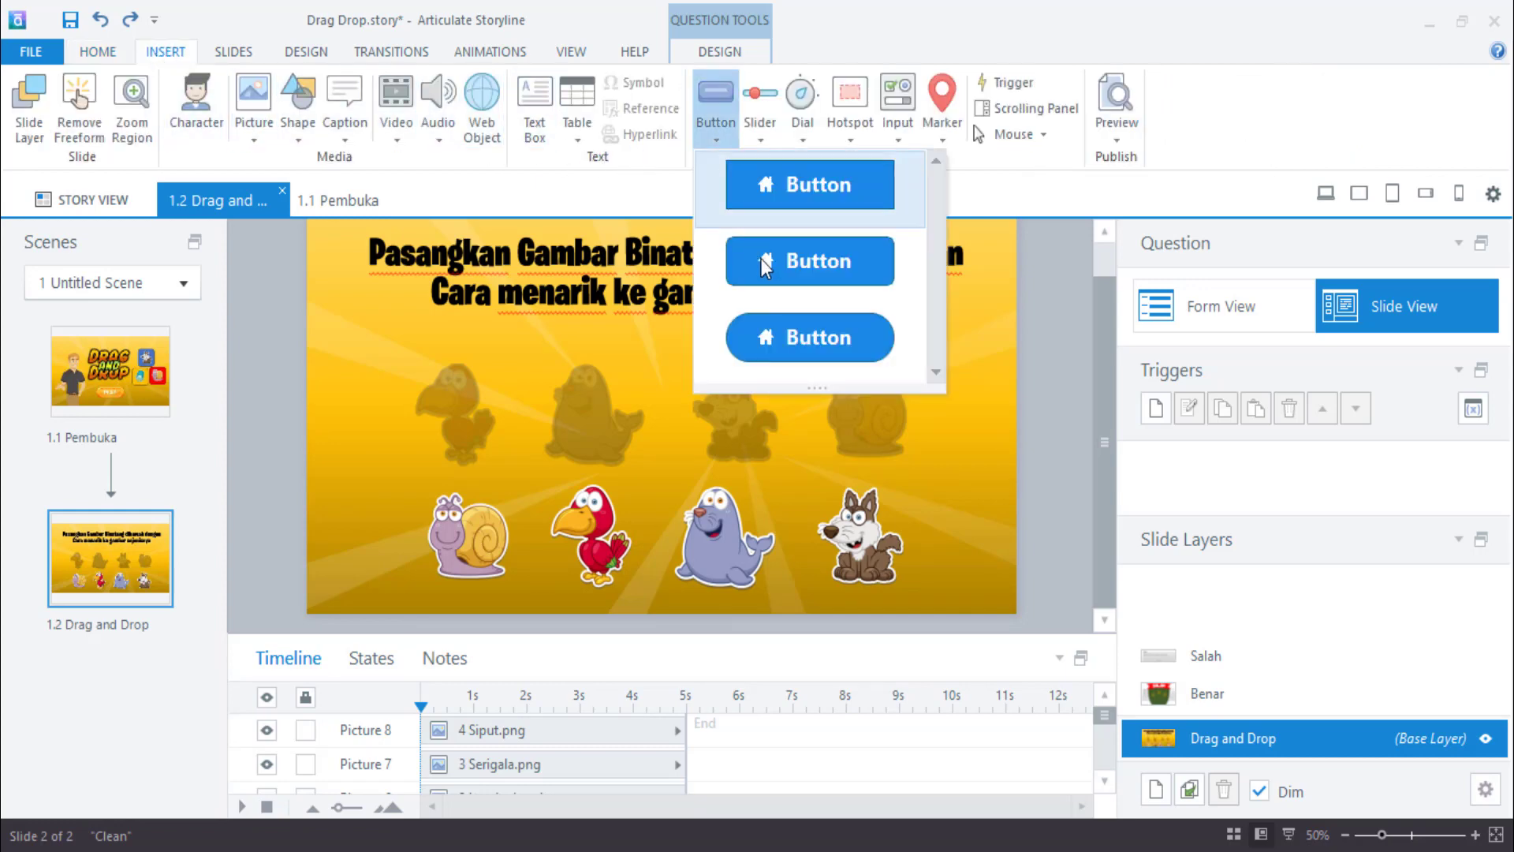
left_click(810, 269)
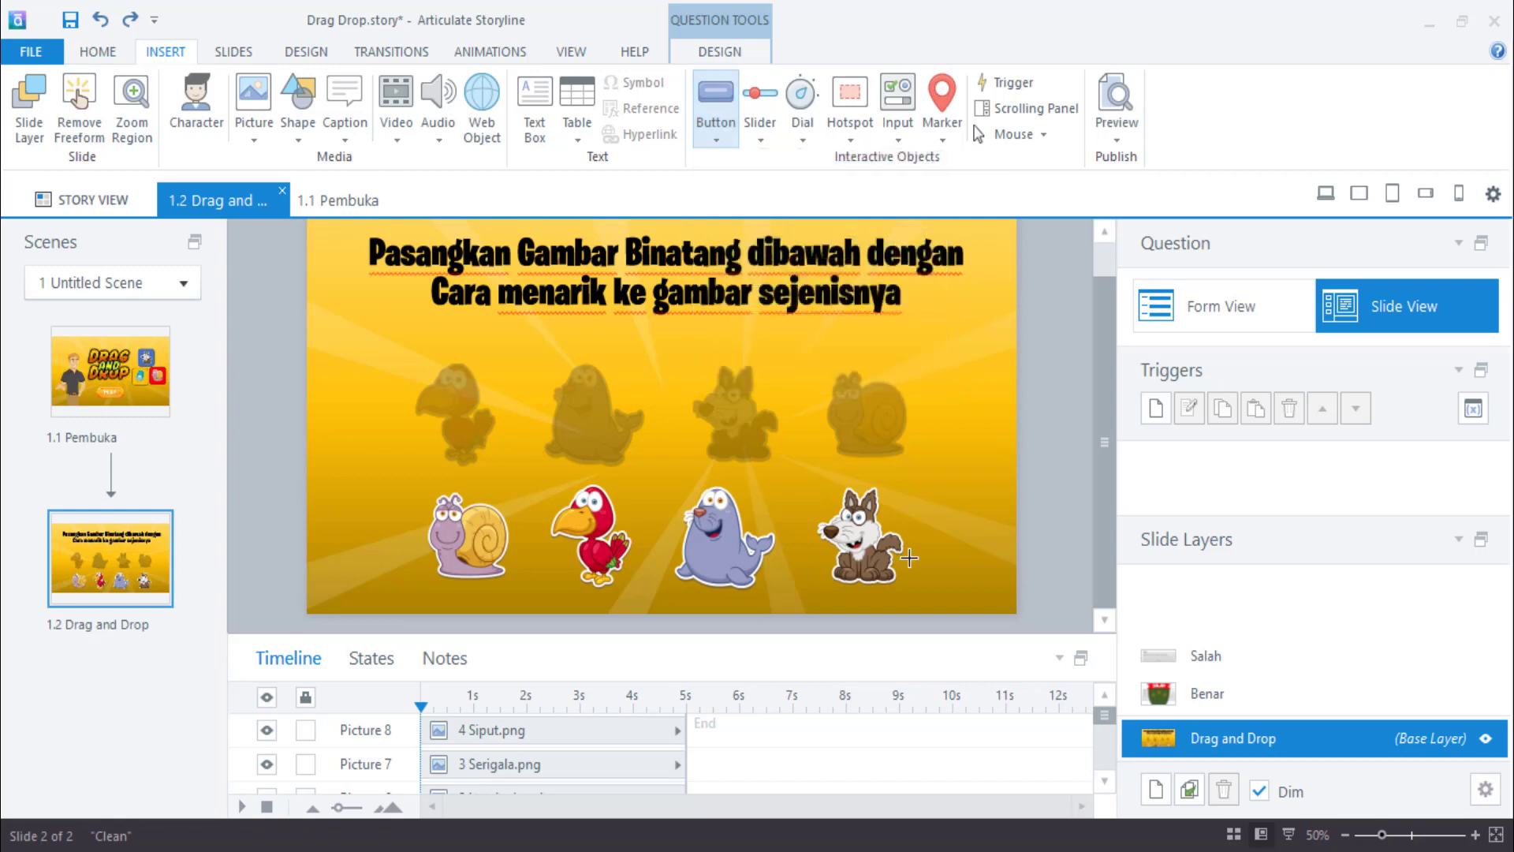
left_click_drag(919, 558, 1018, 604)
Label the new button with the text "Cek"
scroll(1018, 604, "up", 2)
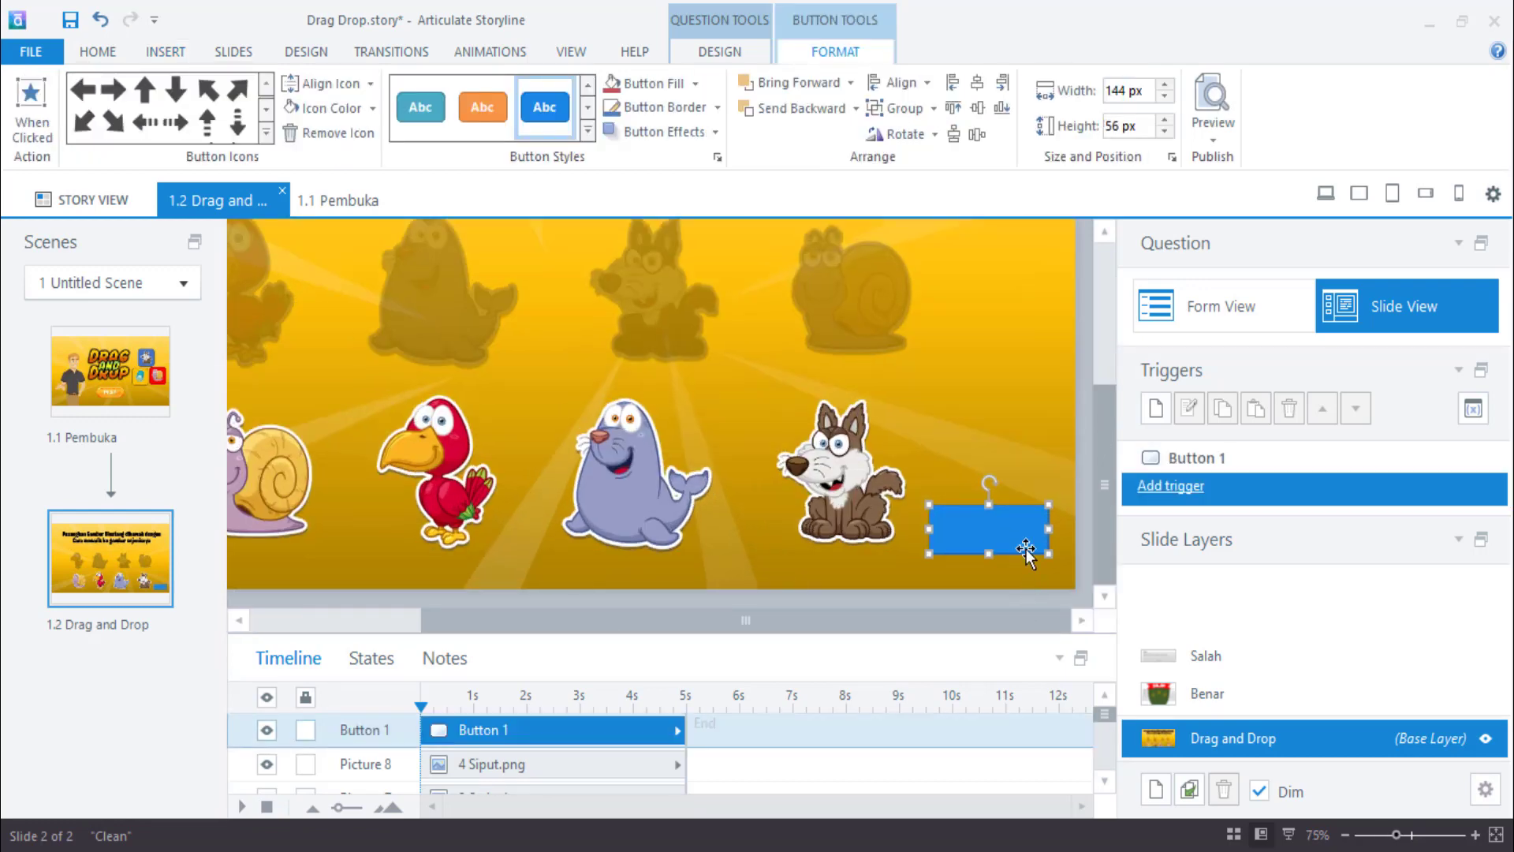
right_click(985, 532)
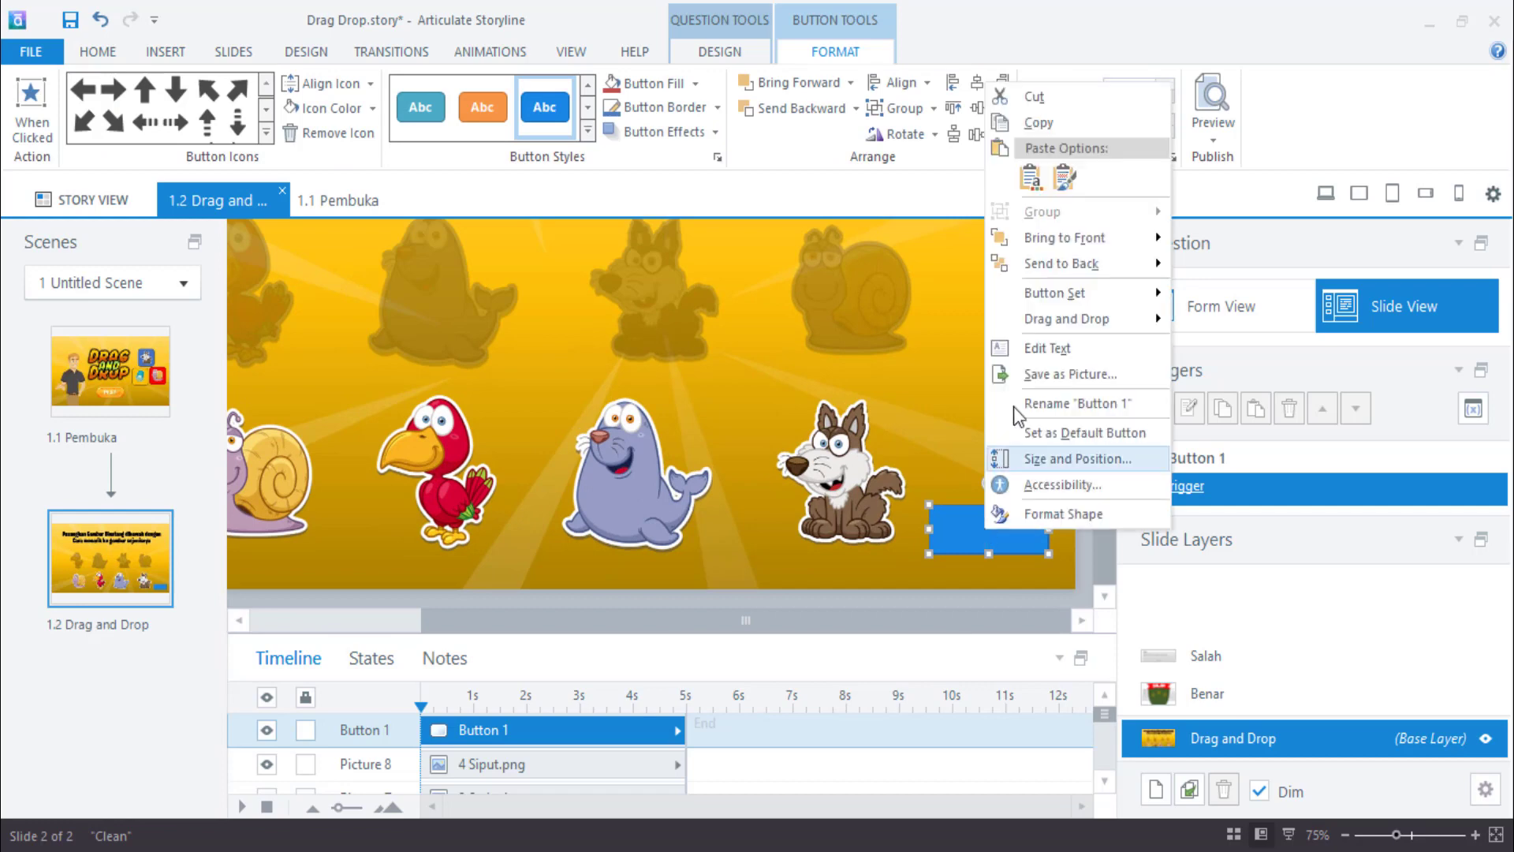
left_click(1047, 344)
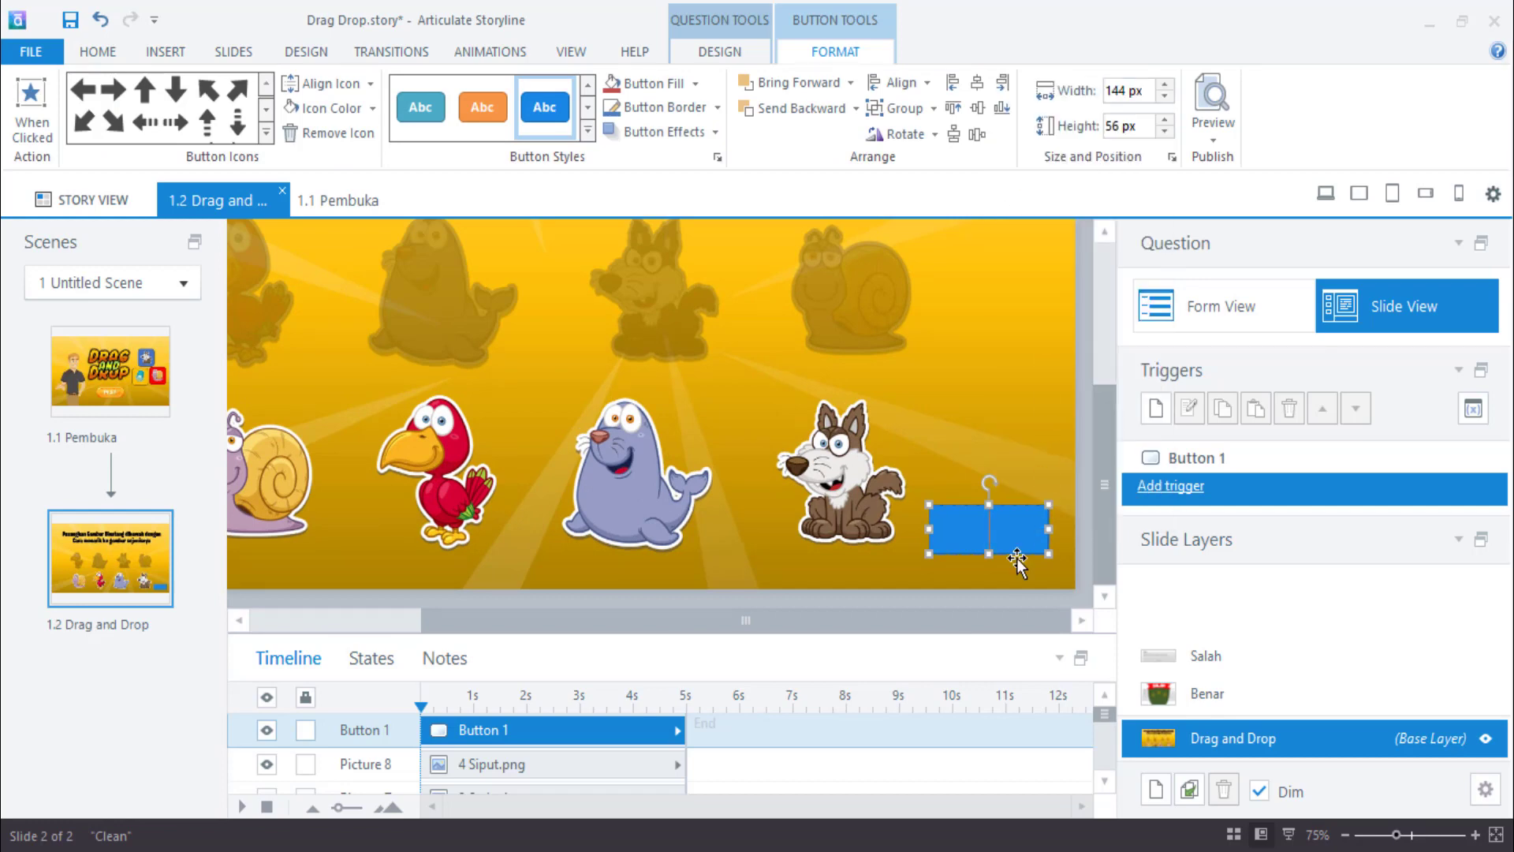
type("Cek")
Give the Cek button a glossy blue rounded style and add a magnifying-glass icon to it
left_click(587, 130)
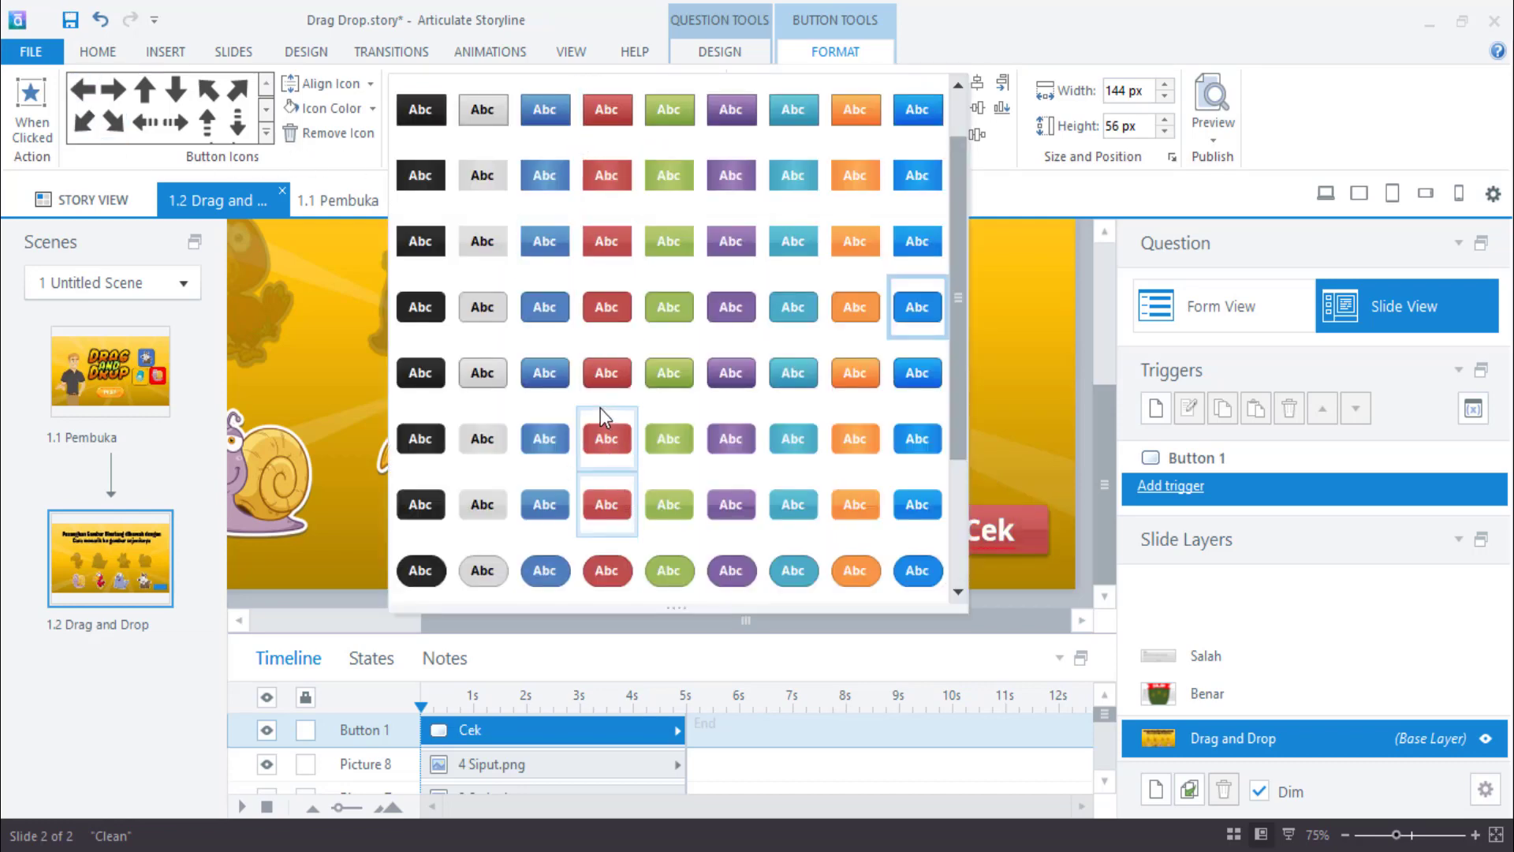
left_click(557, 504)
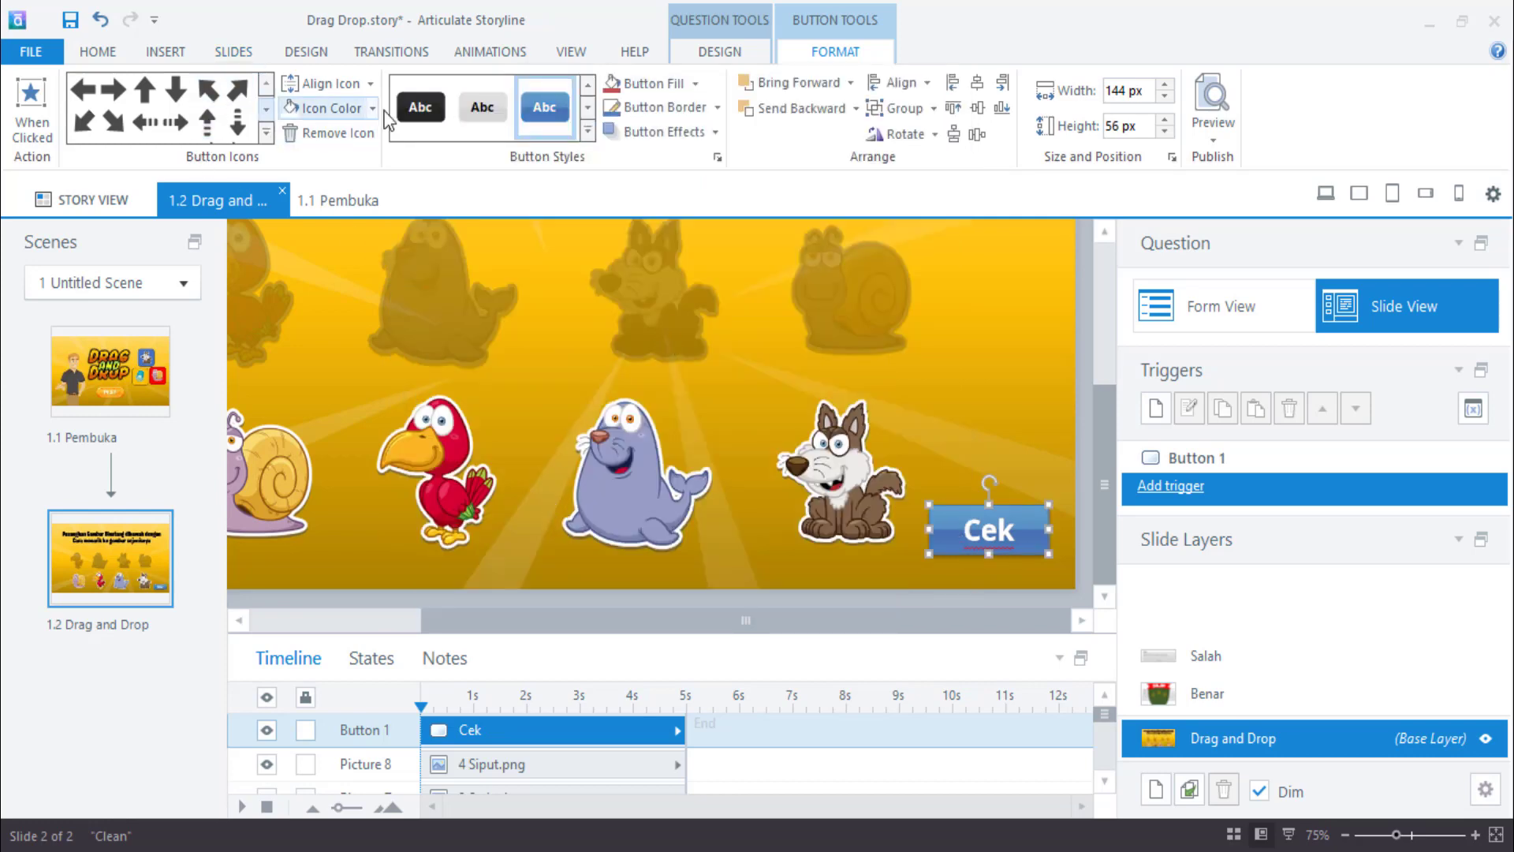
left_click(266, 133)
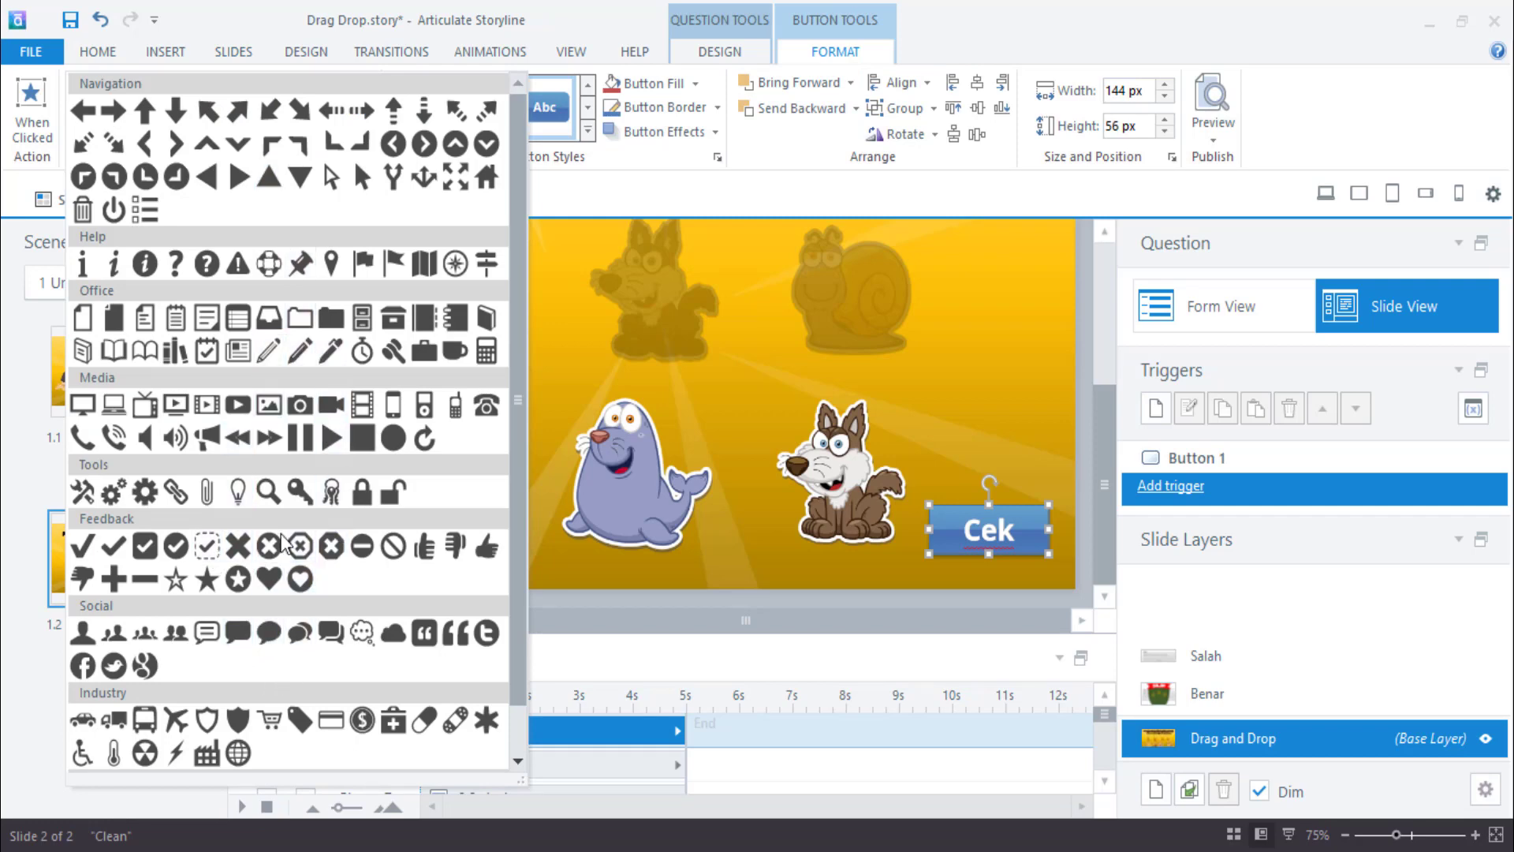
left_click(266, 491)
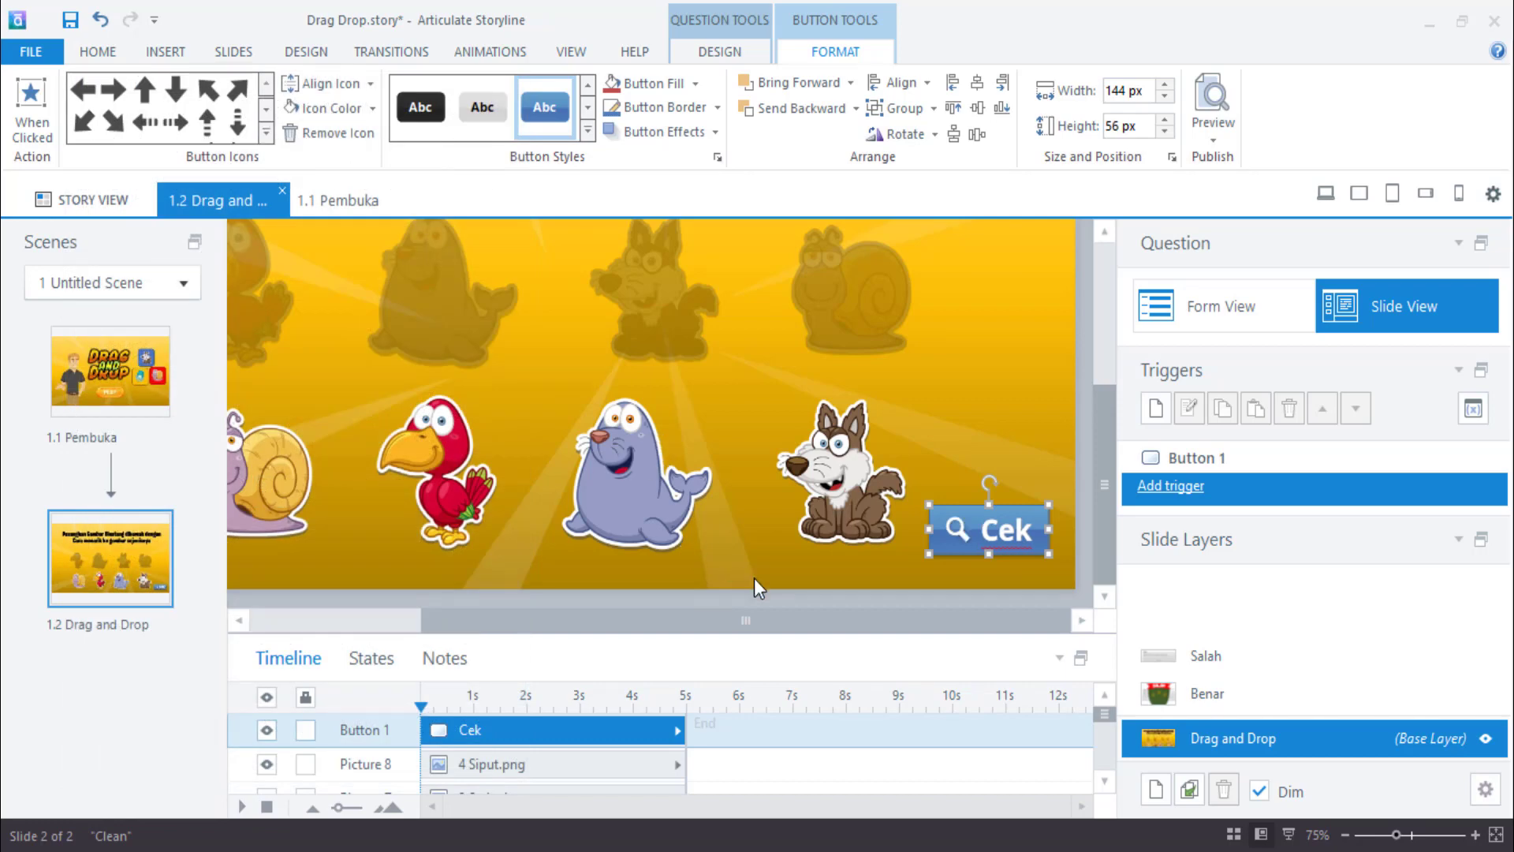
scroll(699, 451, "down", 4)
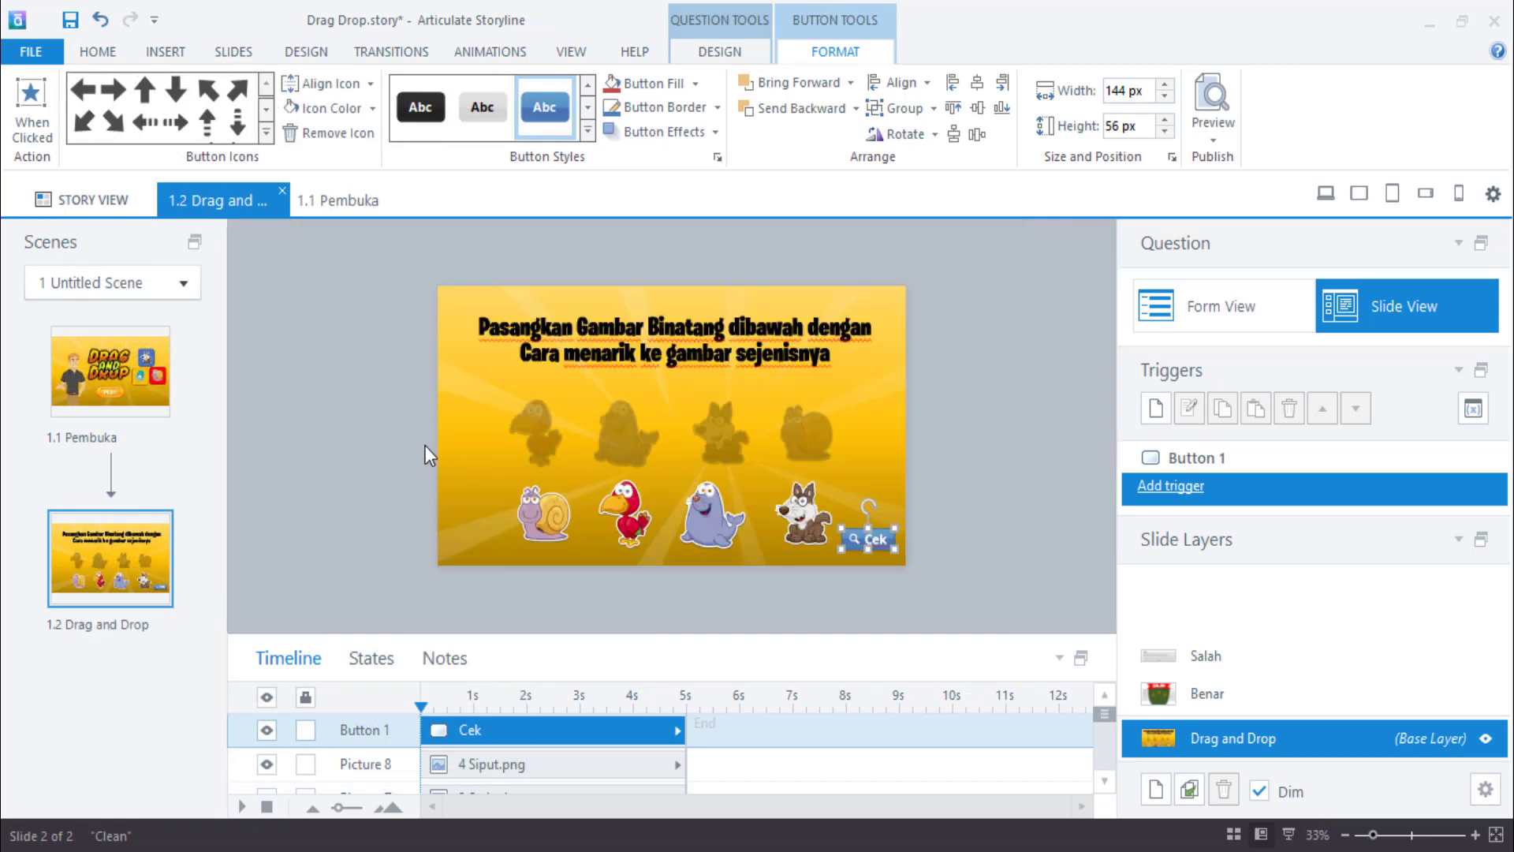
left_click(424, 446)
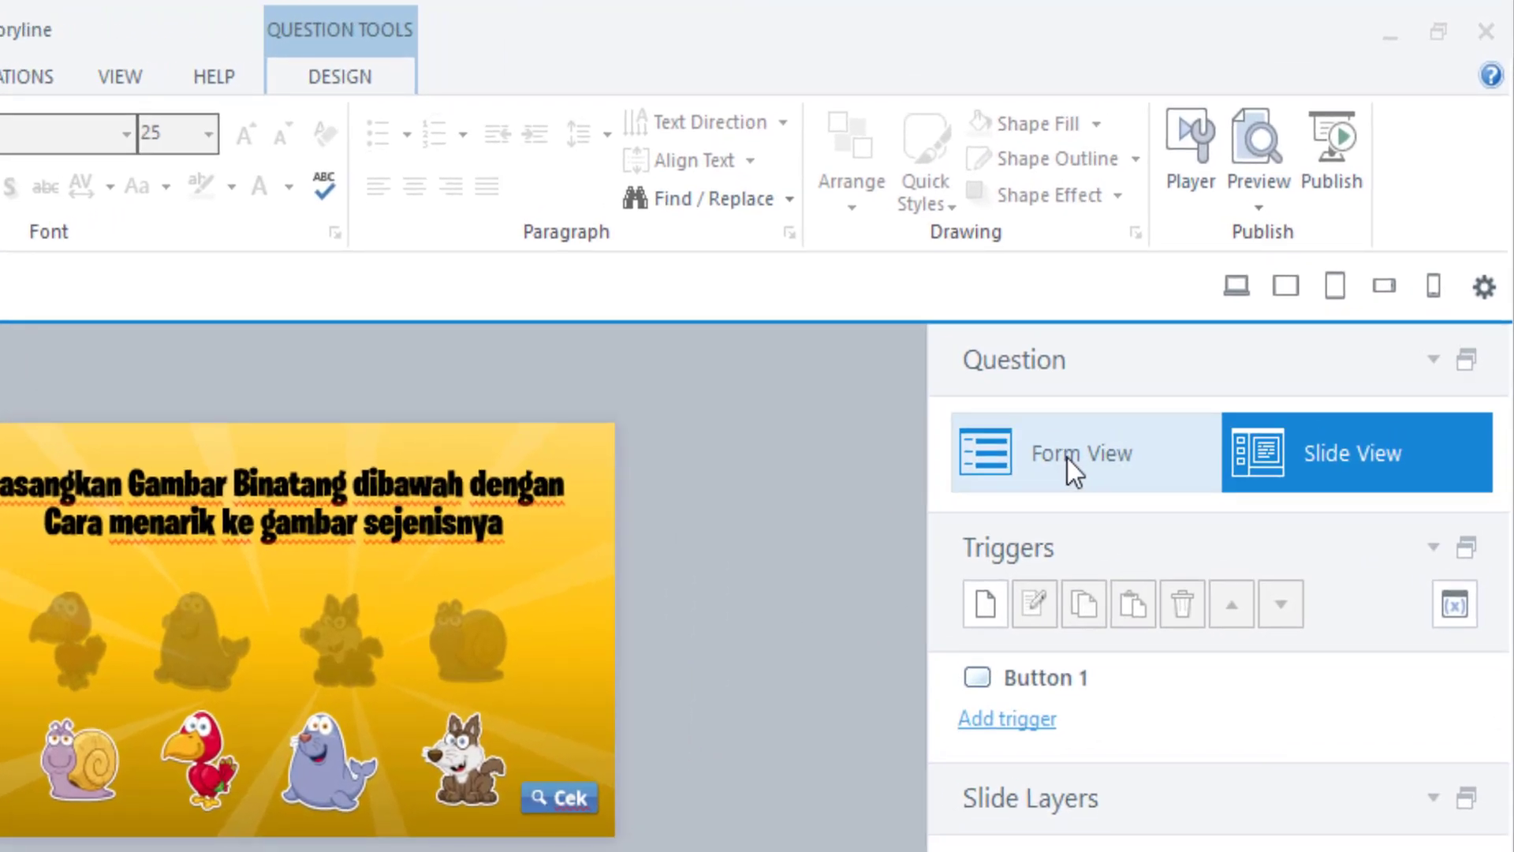
Examine the question form, then return to the slide and check which picture object the bird silhouette is
left_click(1067, 458)
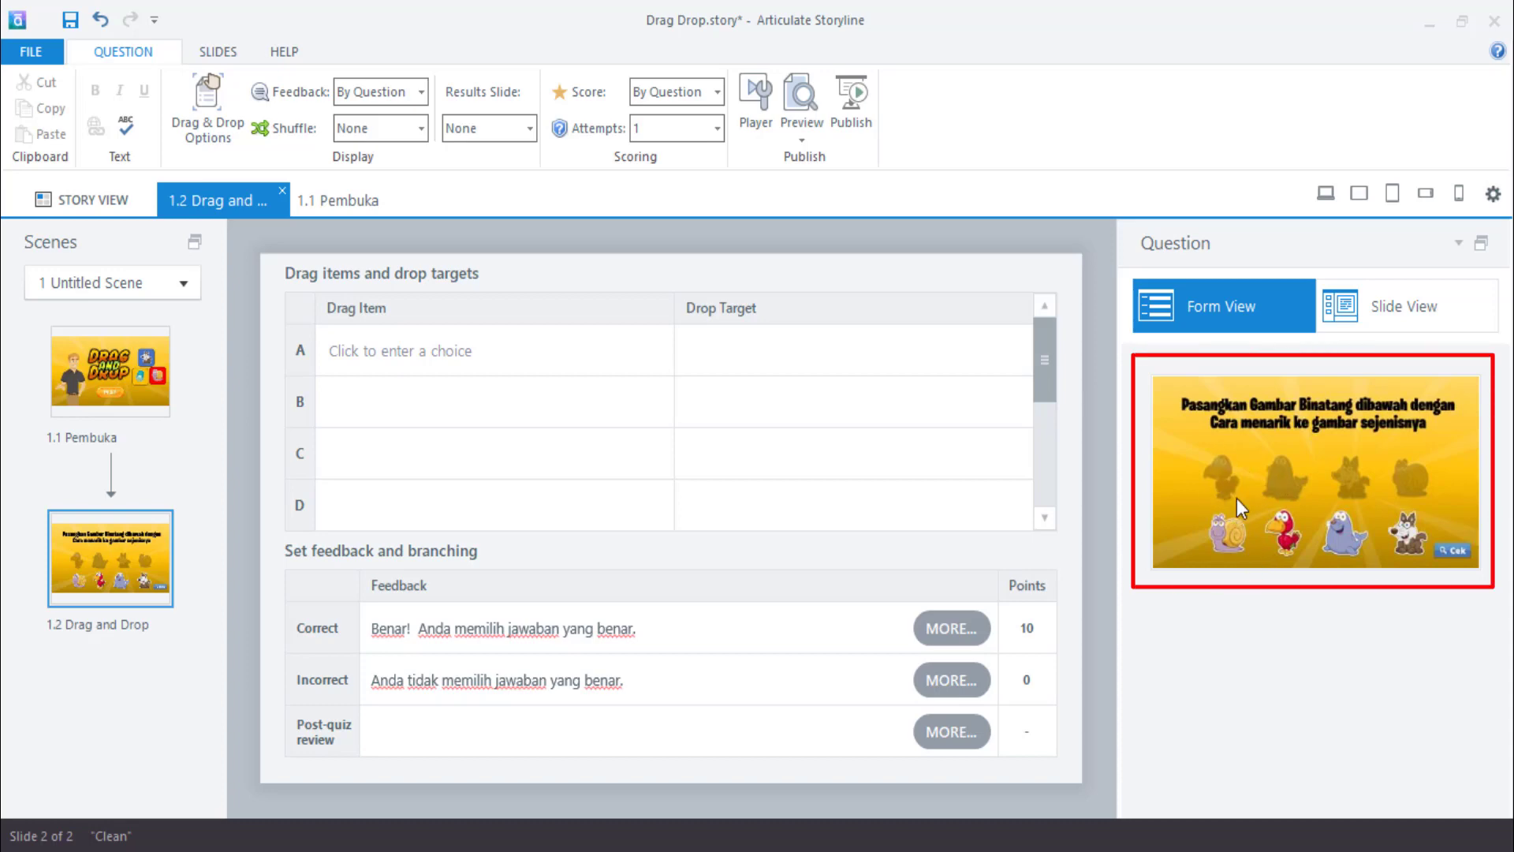
left_click(1366, 319)
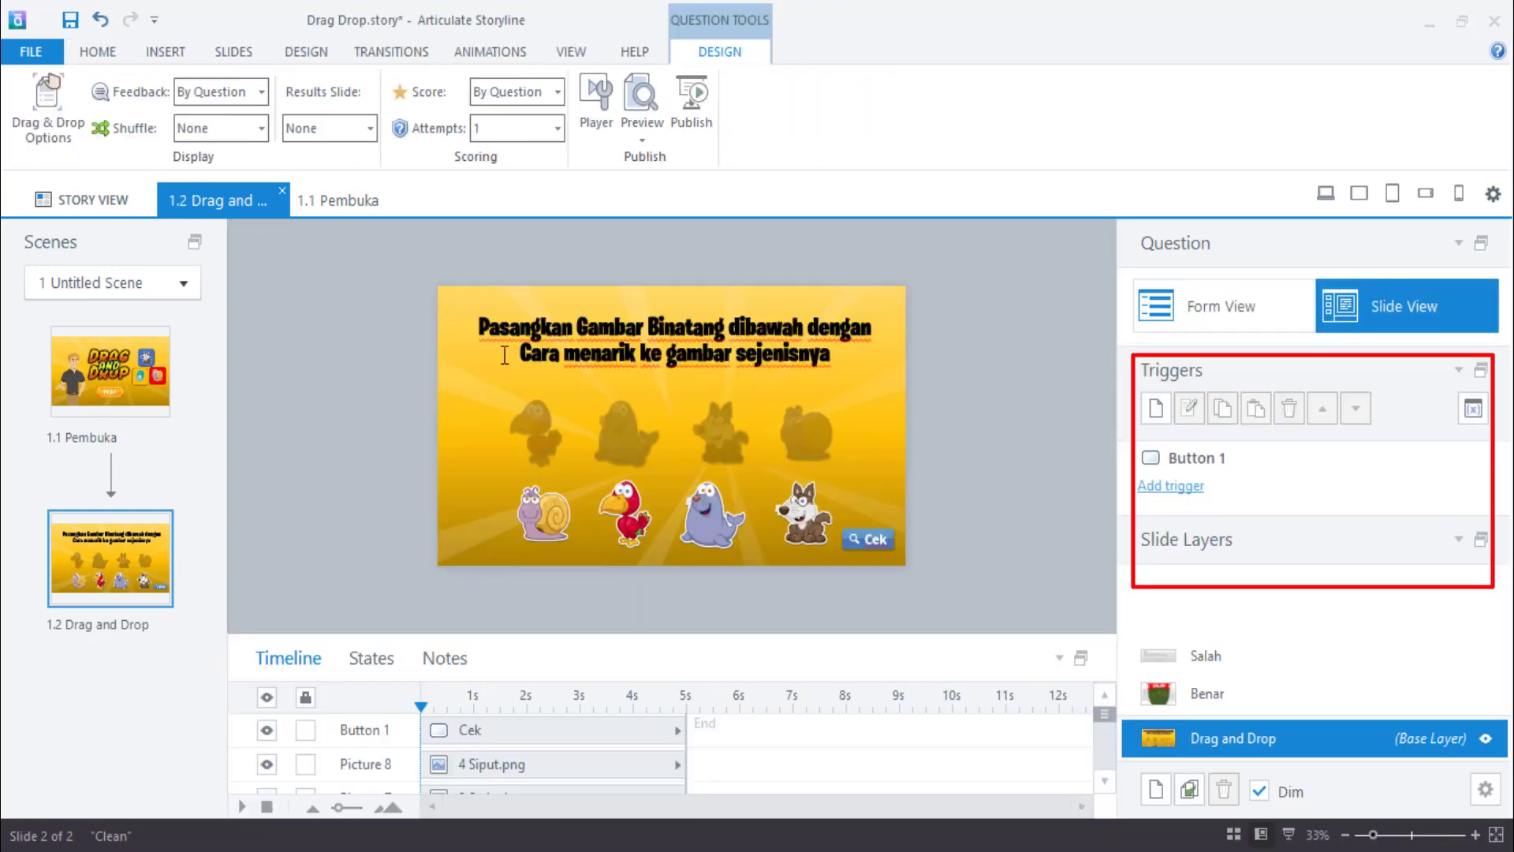
left_click(547, 437)
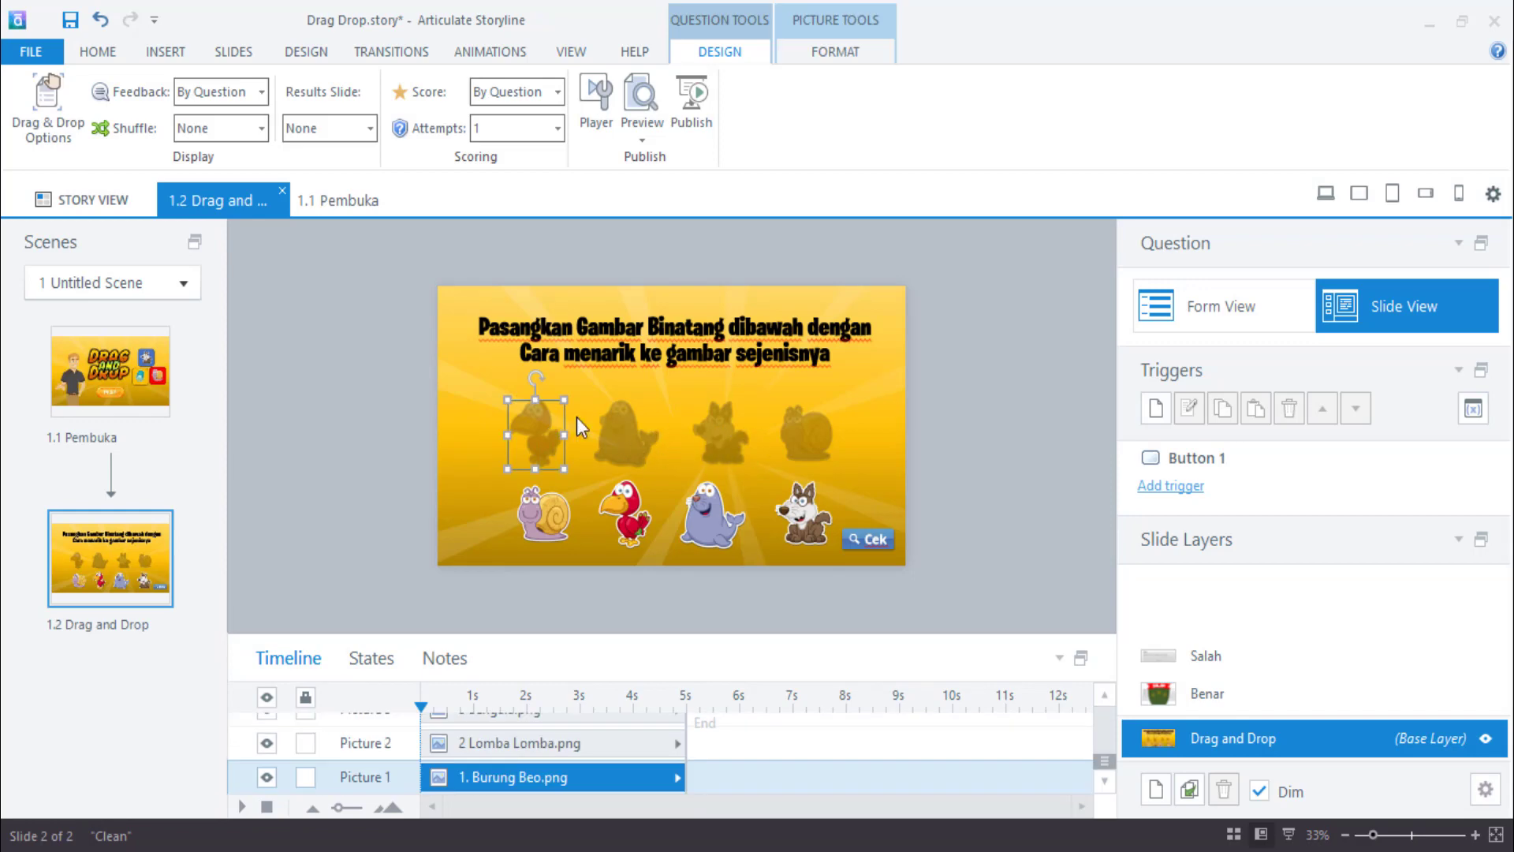
In the question form, set row A's drop target to Picture 1 - "1. Burung Beo.png" and row B's to Picture 2 - "2 Lomba Lomba.png"
left_click(1209, 298)
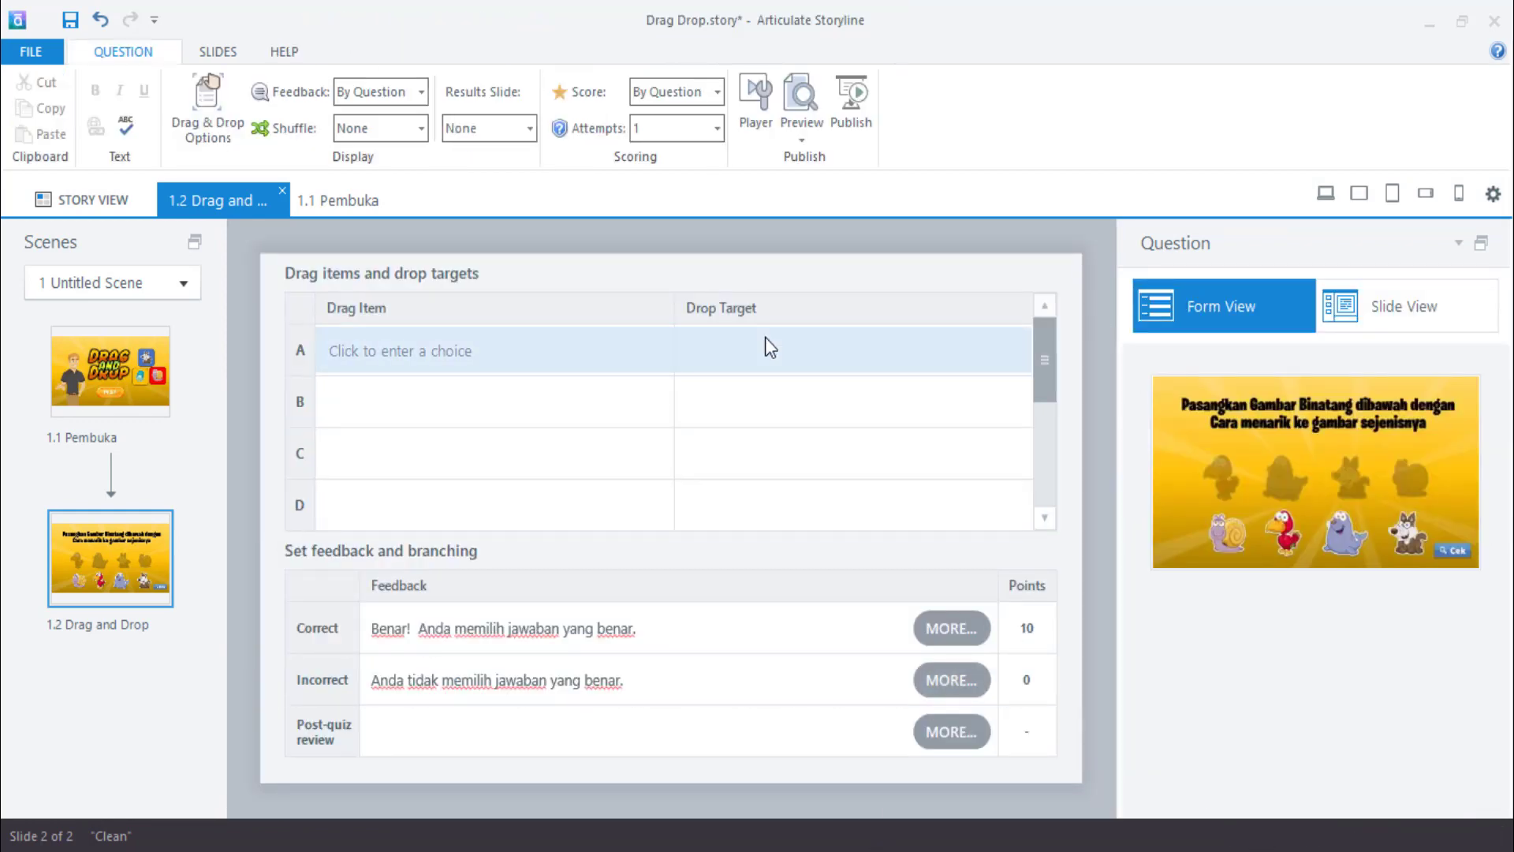
left_click(860, 364)
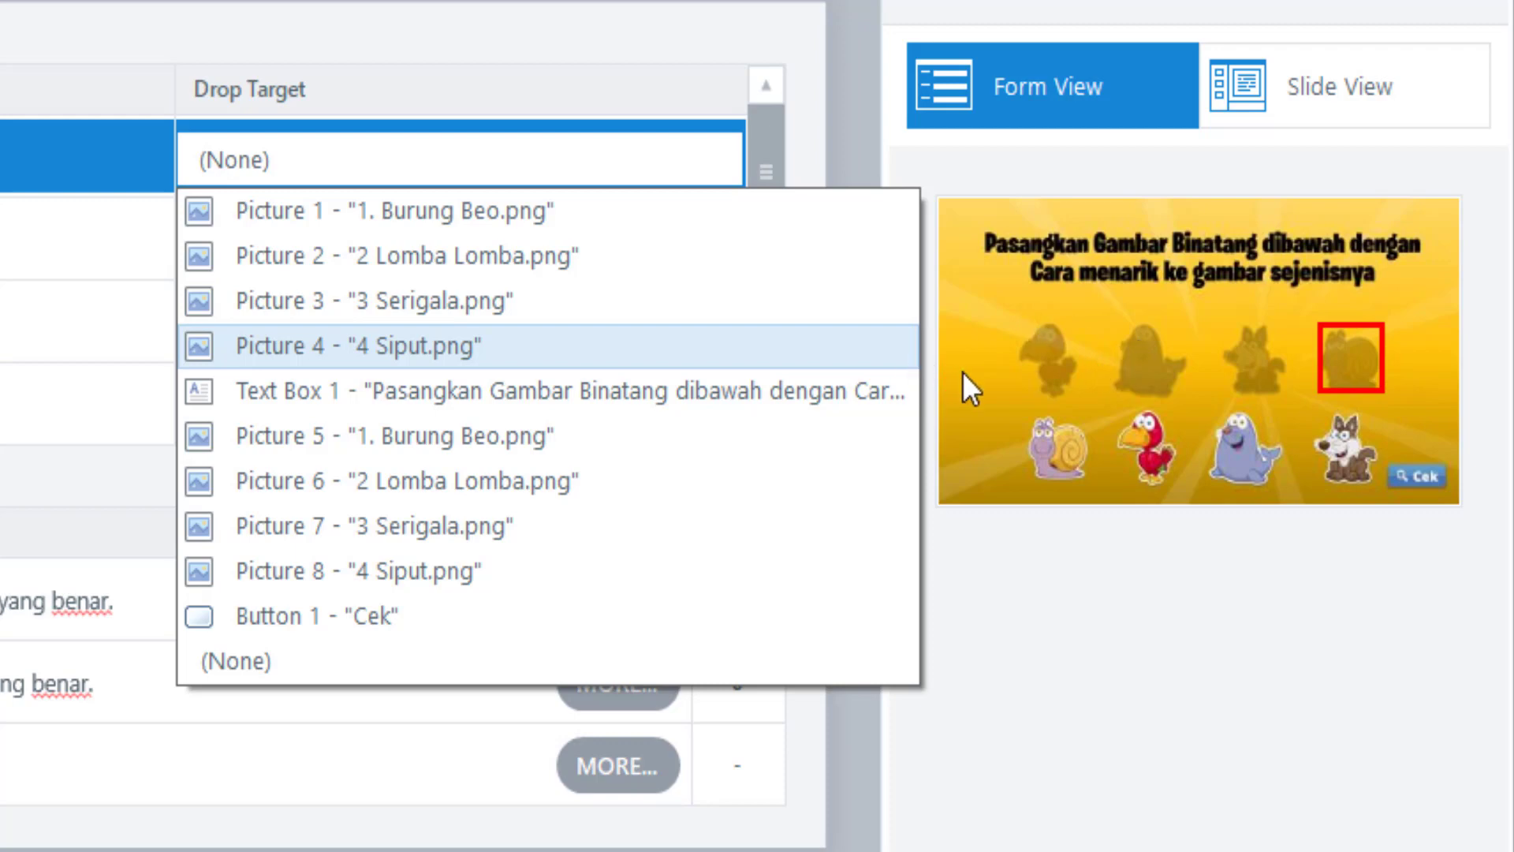
left_click(405, 214)
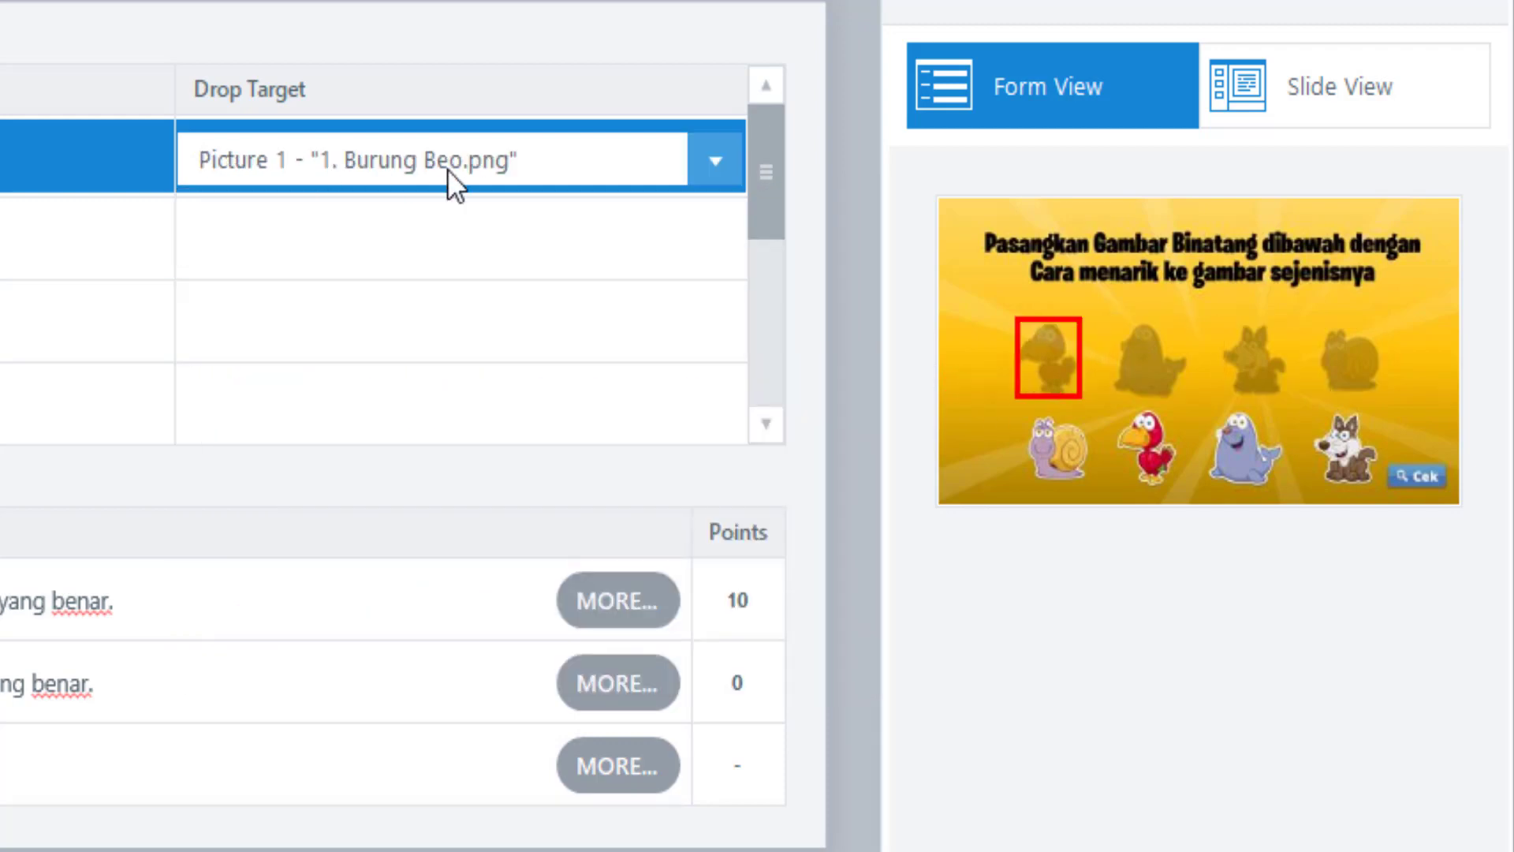
left_click(334, 207)
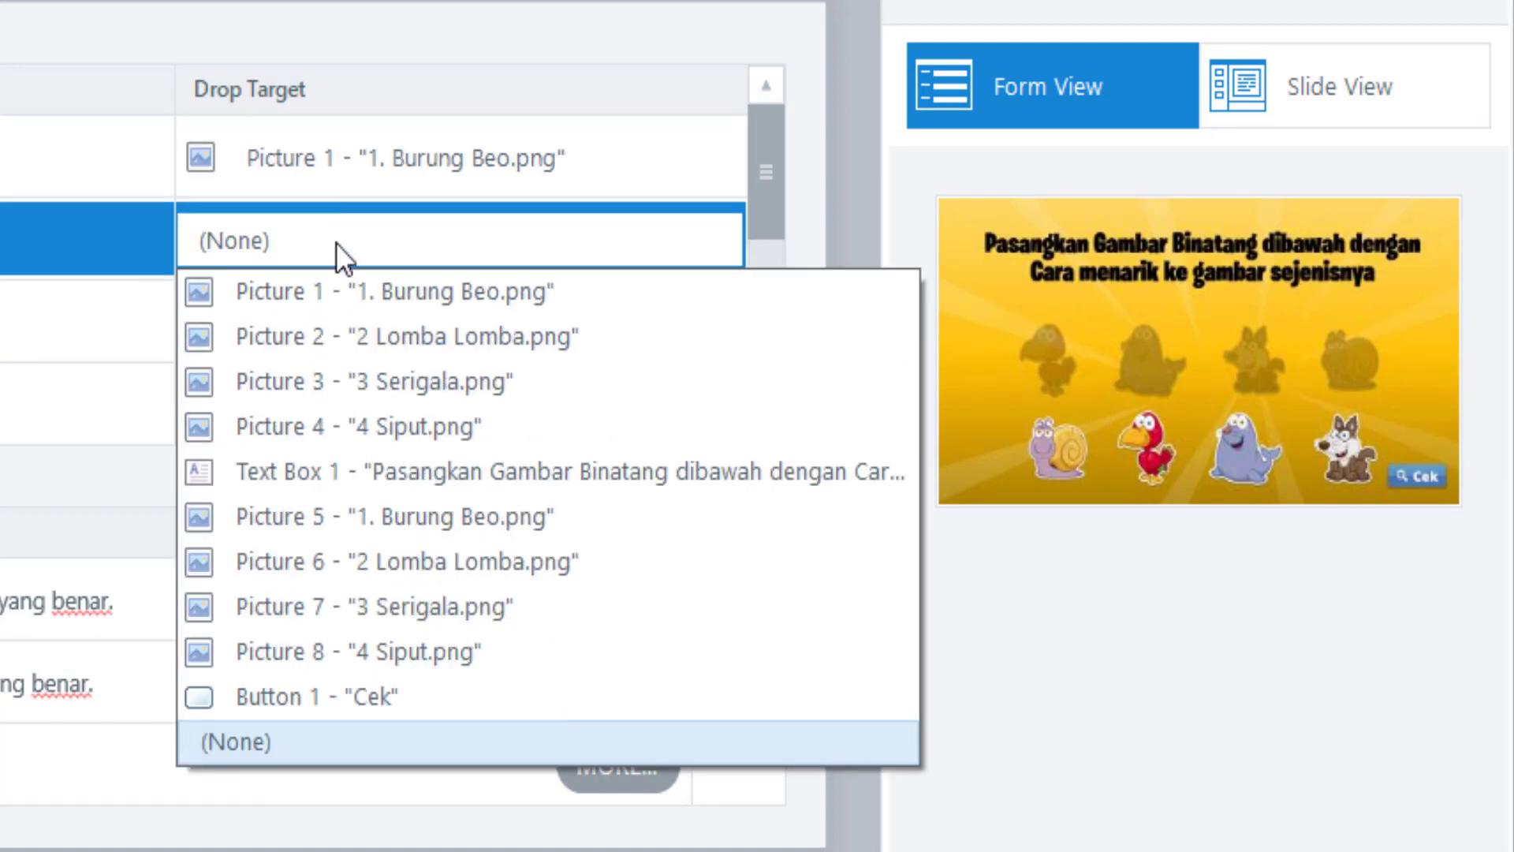
left_click(327, 338)
Set row C's drop target to Picture 3 - "3 Serigala.png" and row D's to Picture 4 - "4 Siput.png"
left_click_drag(764, 178, 774, 215)
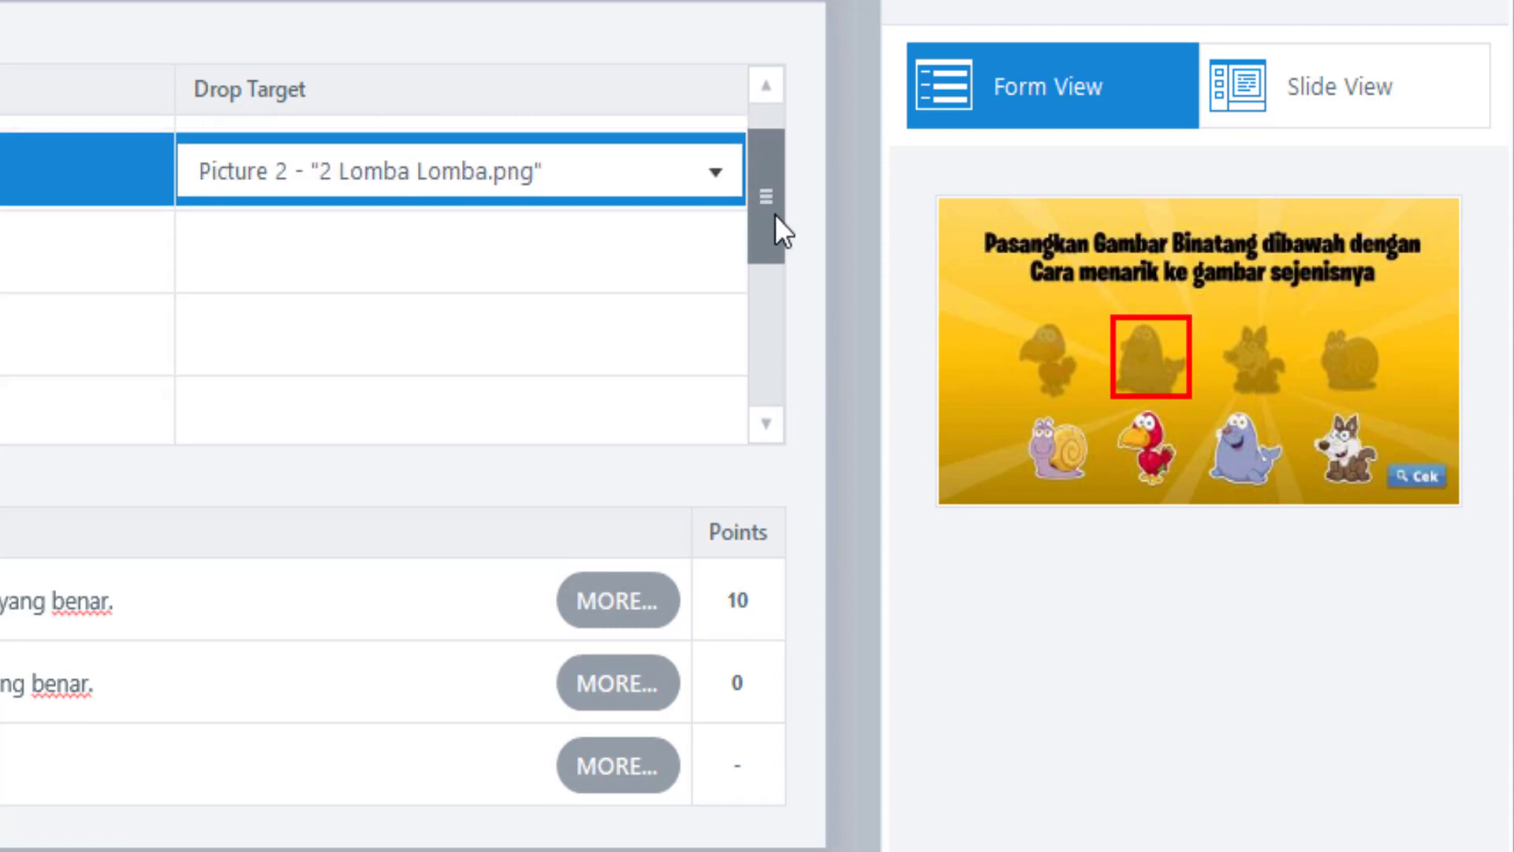
left_click(478, 228)
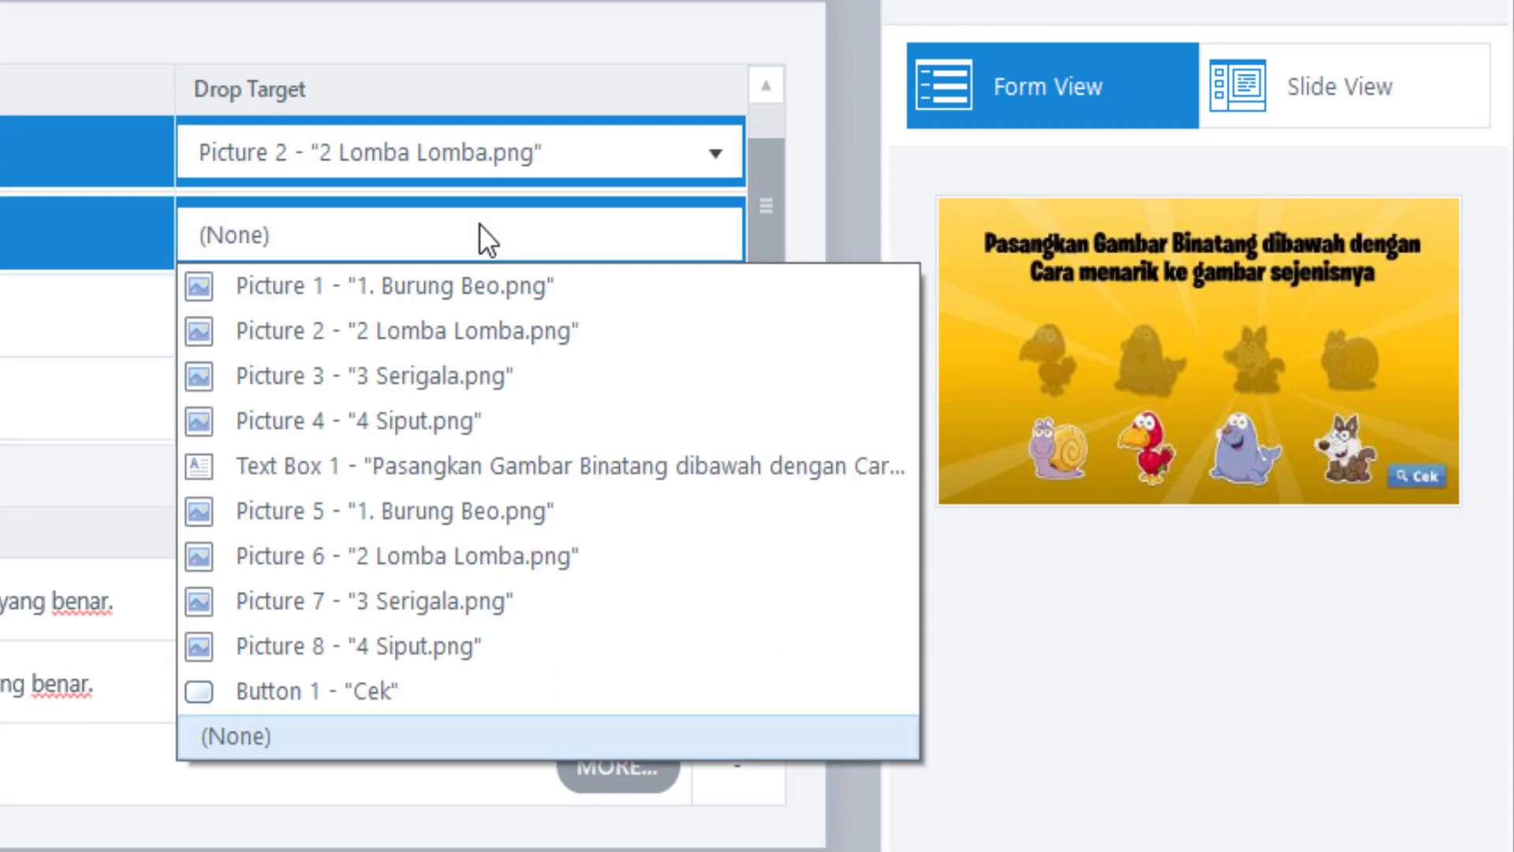
left_click(433, 373)
left_click_drag(758, 183, 760, 221)
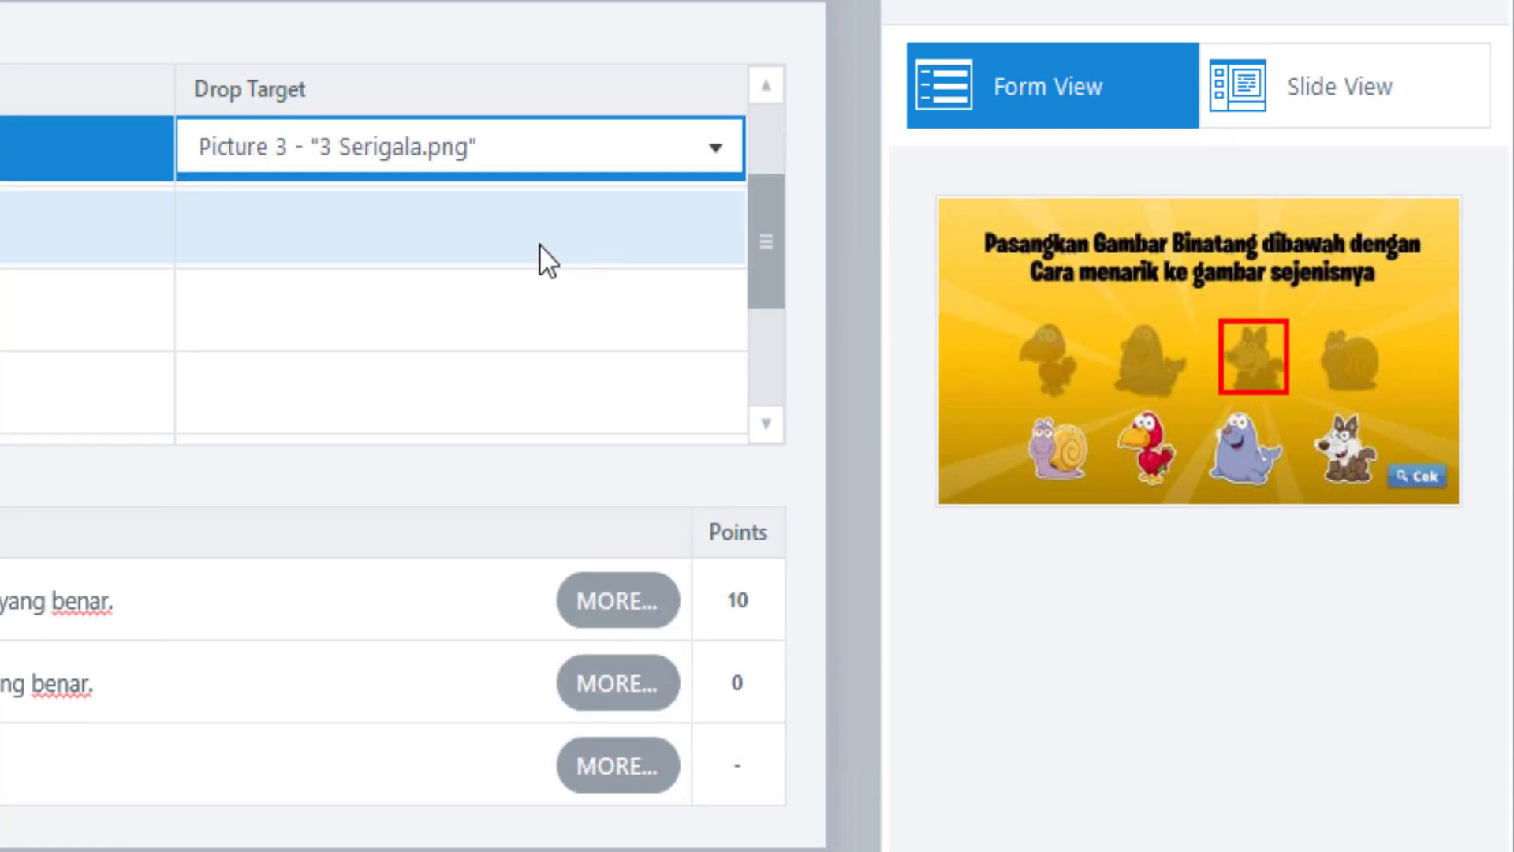
left_click(343, 225)
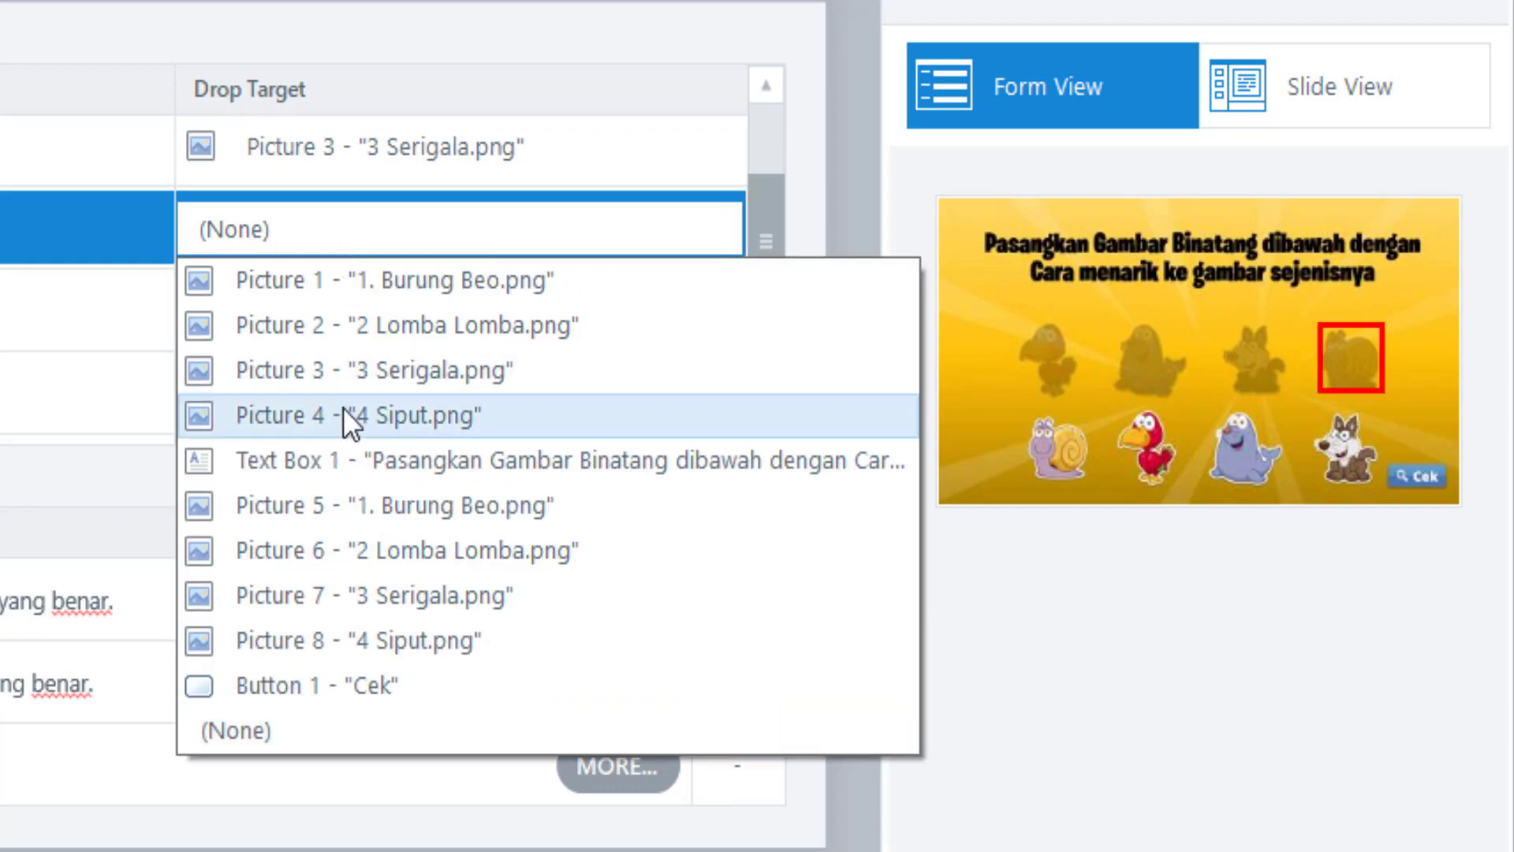
left_click(343, 414)
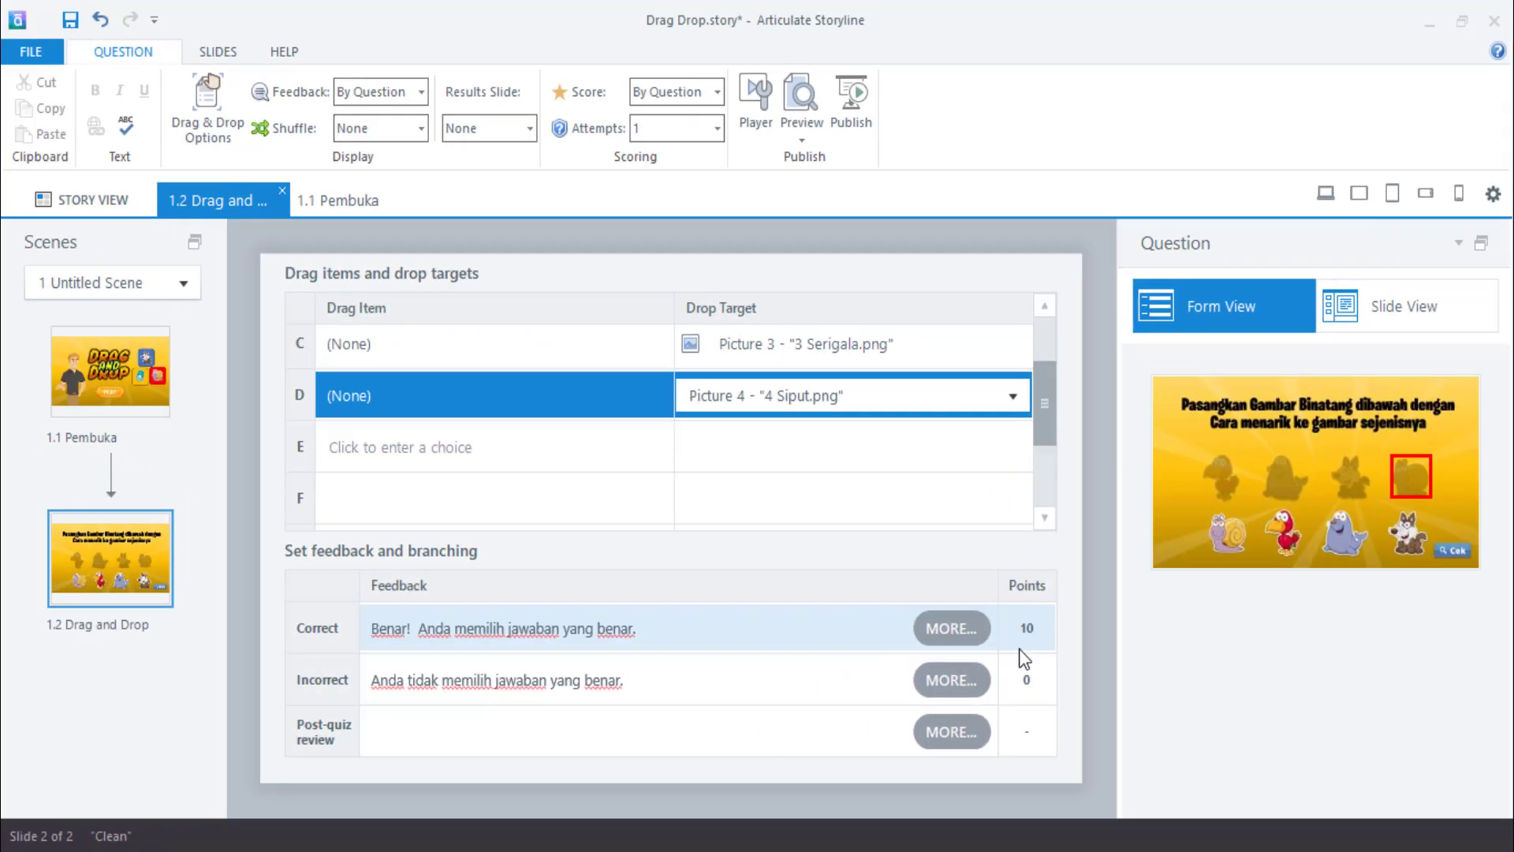
scroll(1062, 439, "up", 2)
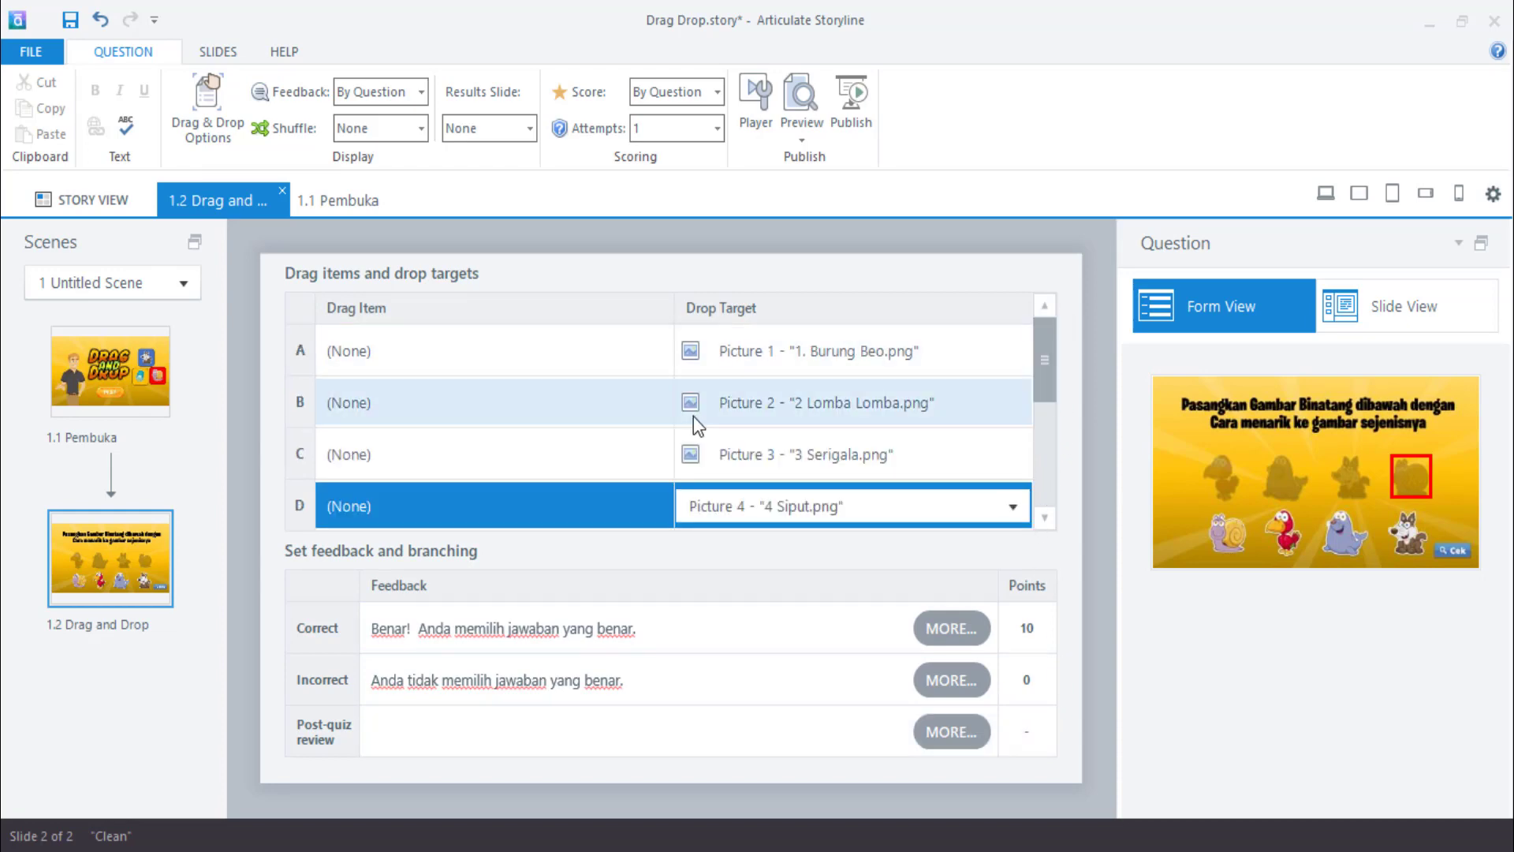
Check on the slide which picture object the coloured bird is, and return to the question form
left_click(1396, 315)
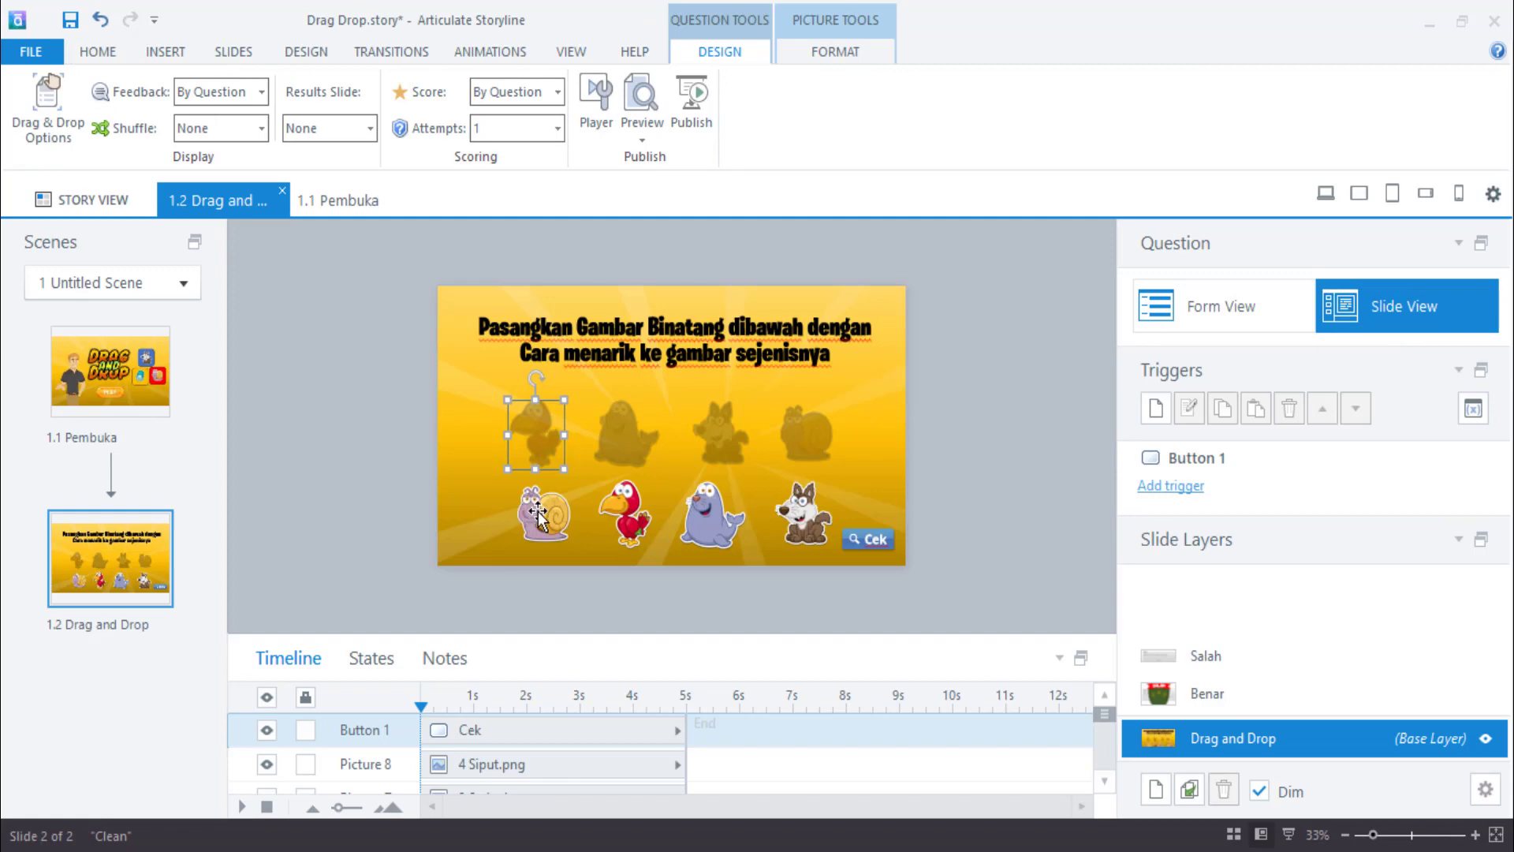
left_click(530, 517)
left_click(609, 520)
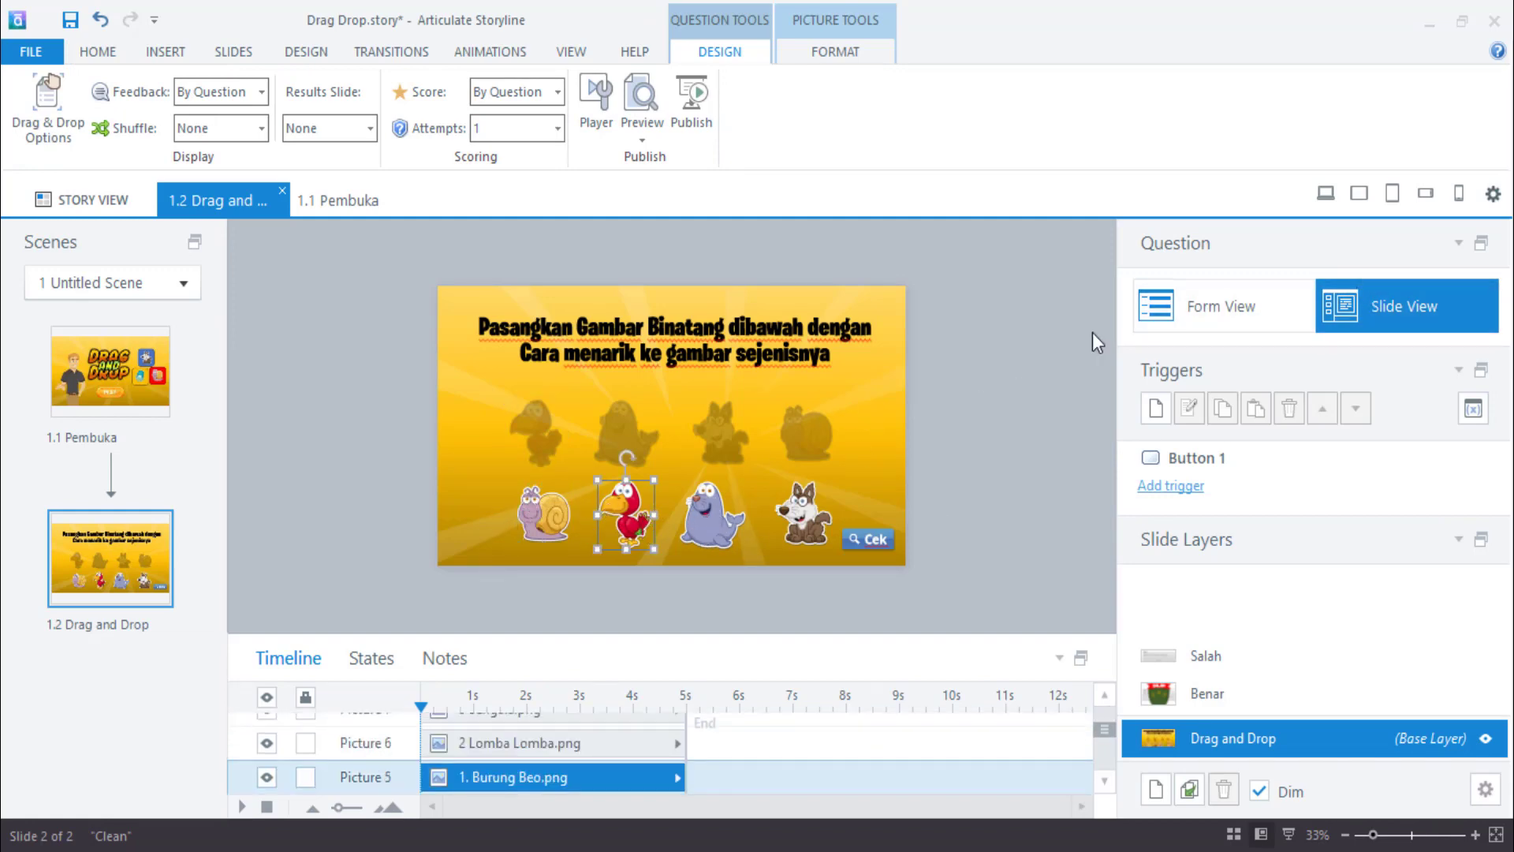
left_click(1167, 306)
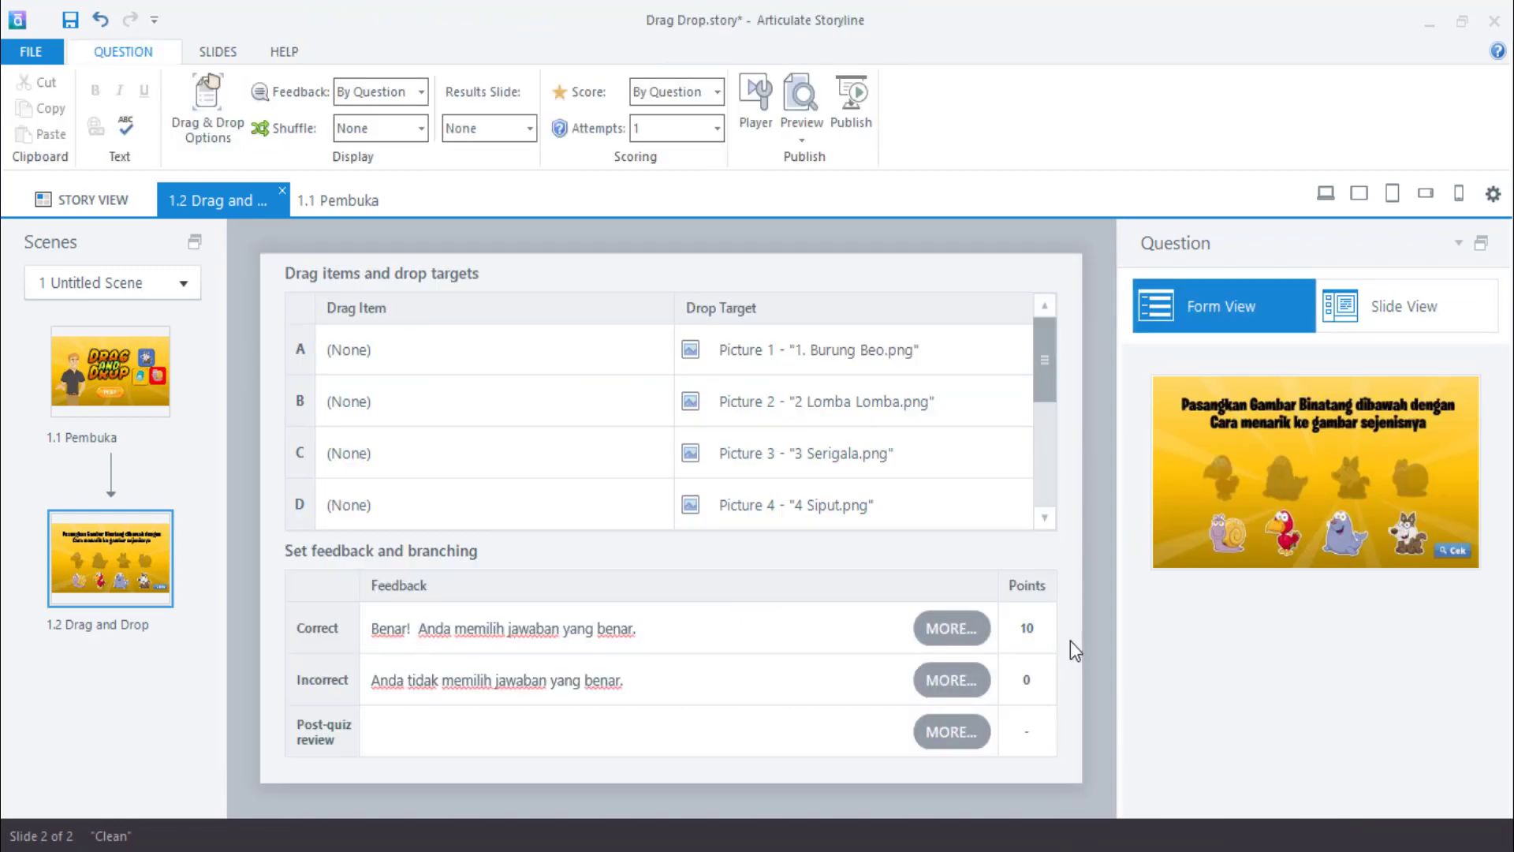
Set row A's drag item to Picture 5 - "1. Burung Beo.png" and row B's to Picture 6 - "2 Lomba Lomba.png"
left_click(585, 354)
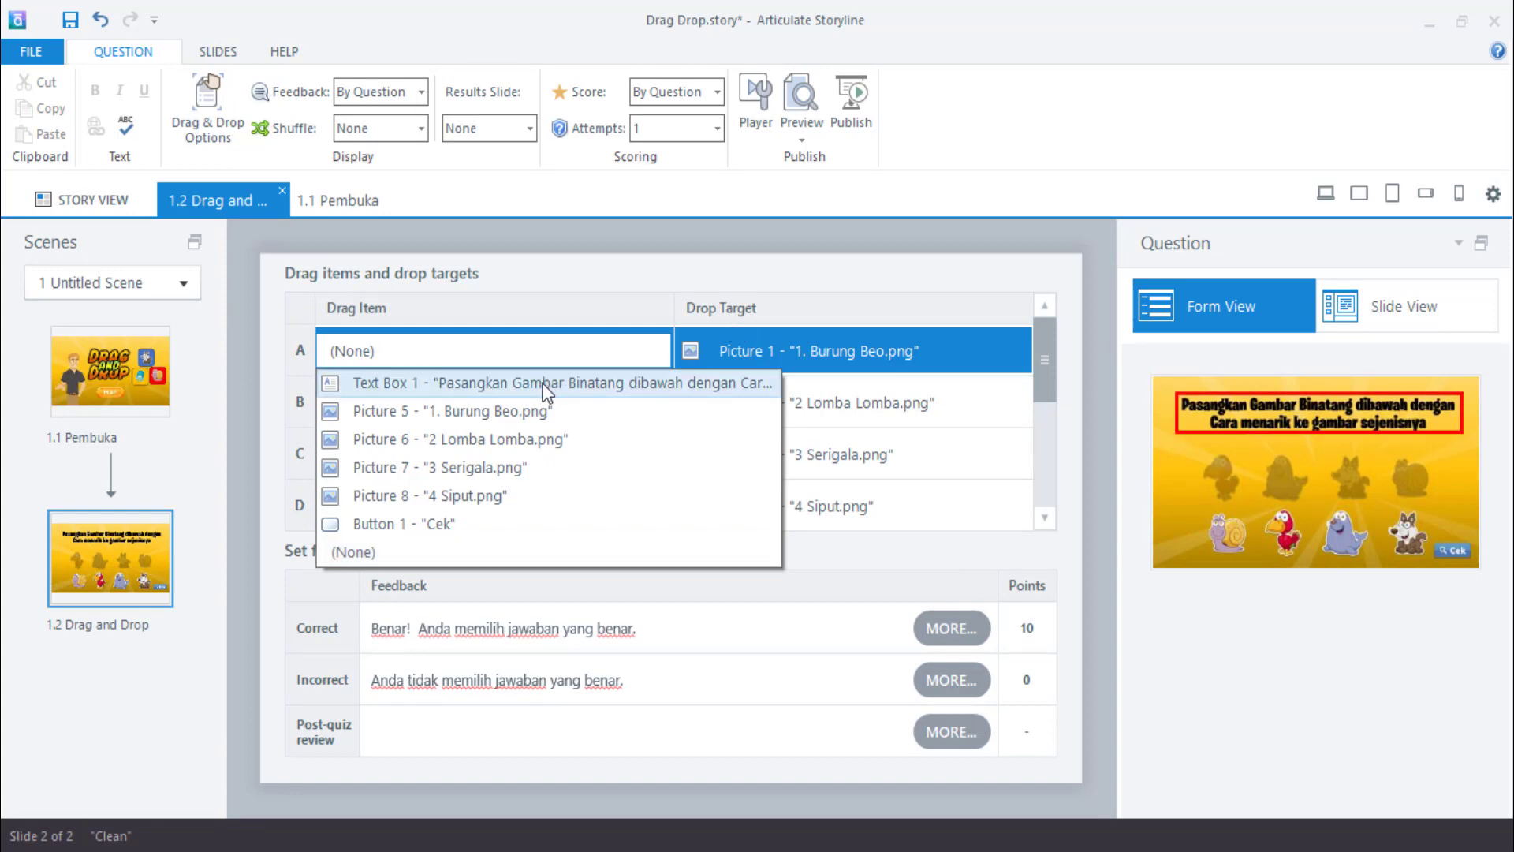
left_click(456, 412)
left_click(459, 400)
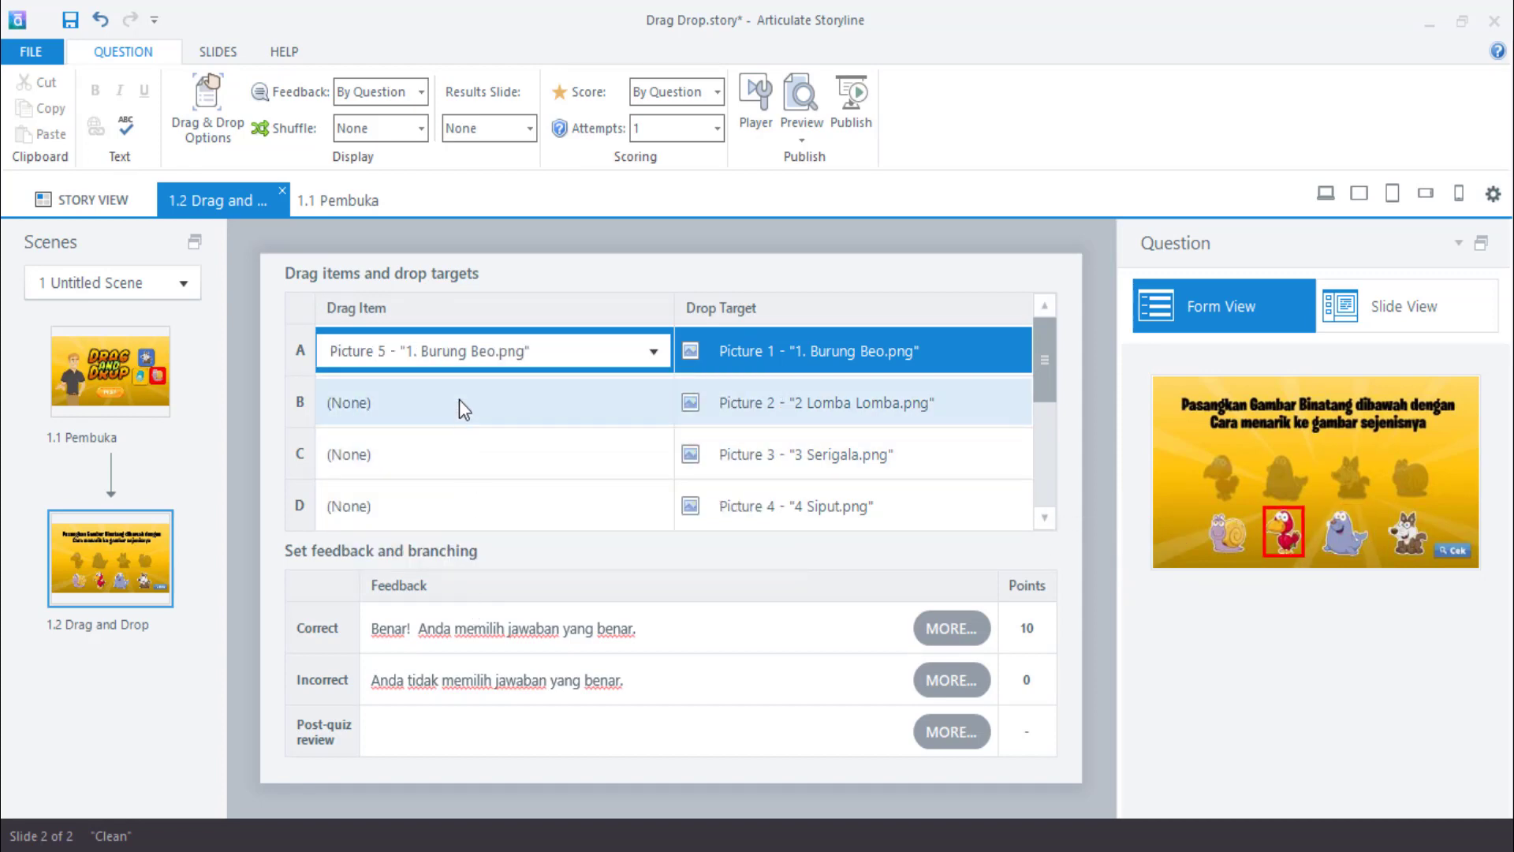
left_click(459, 400)
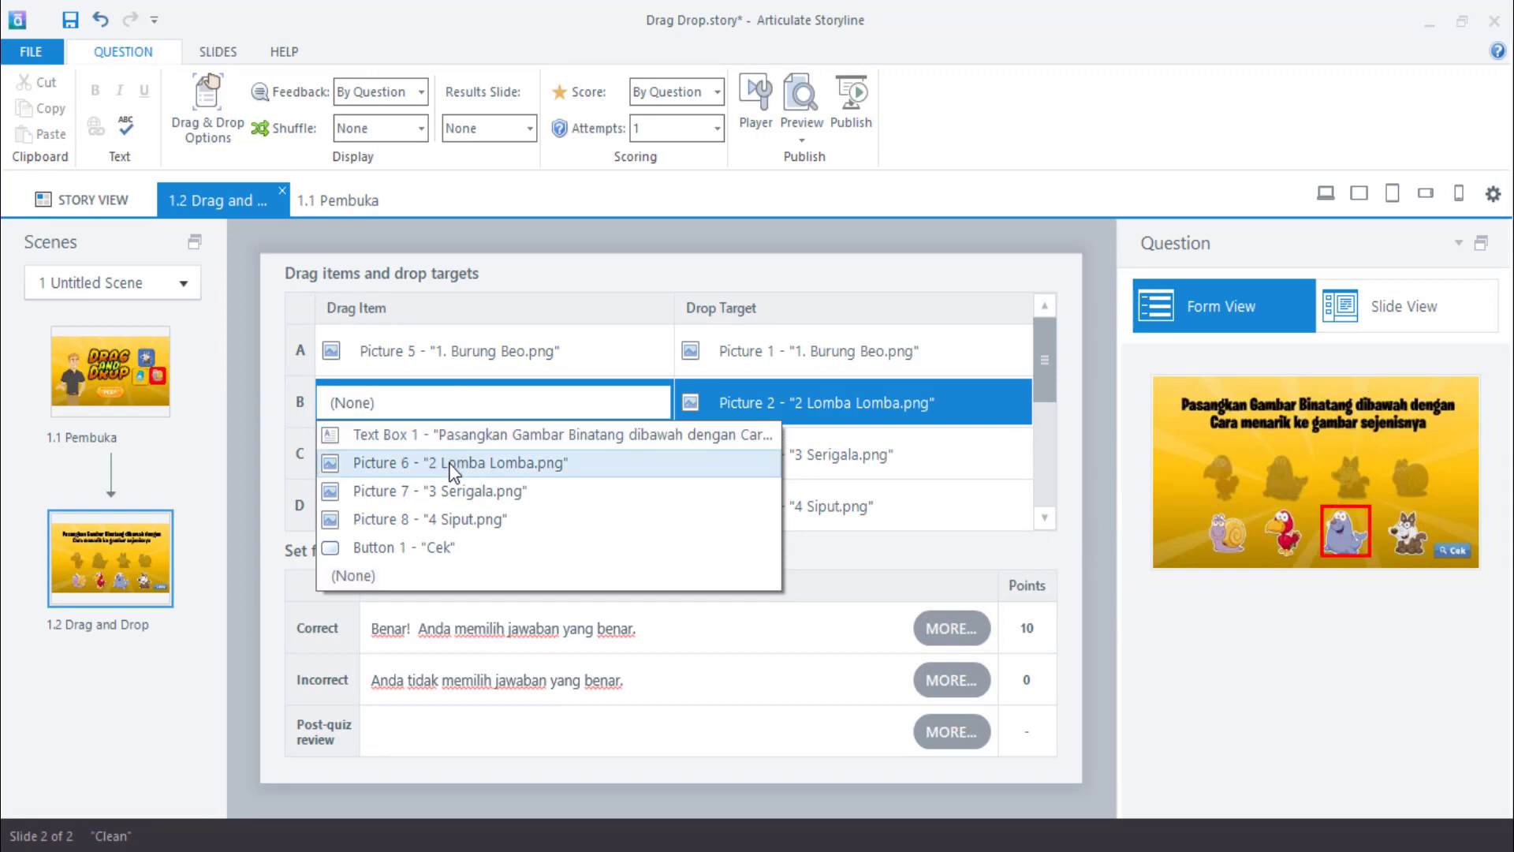
left_click(453, 466)
Set row C's drag item to Picture 7 - "3 Serigala.png" and row D's to Picture 8 - "4 Siput.png"
left_click(457, 451)
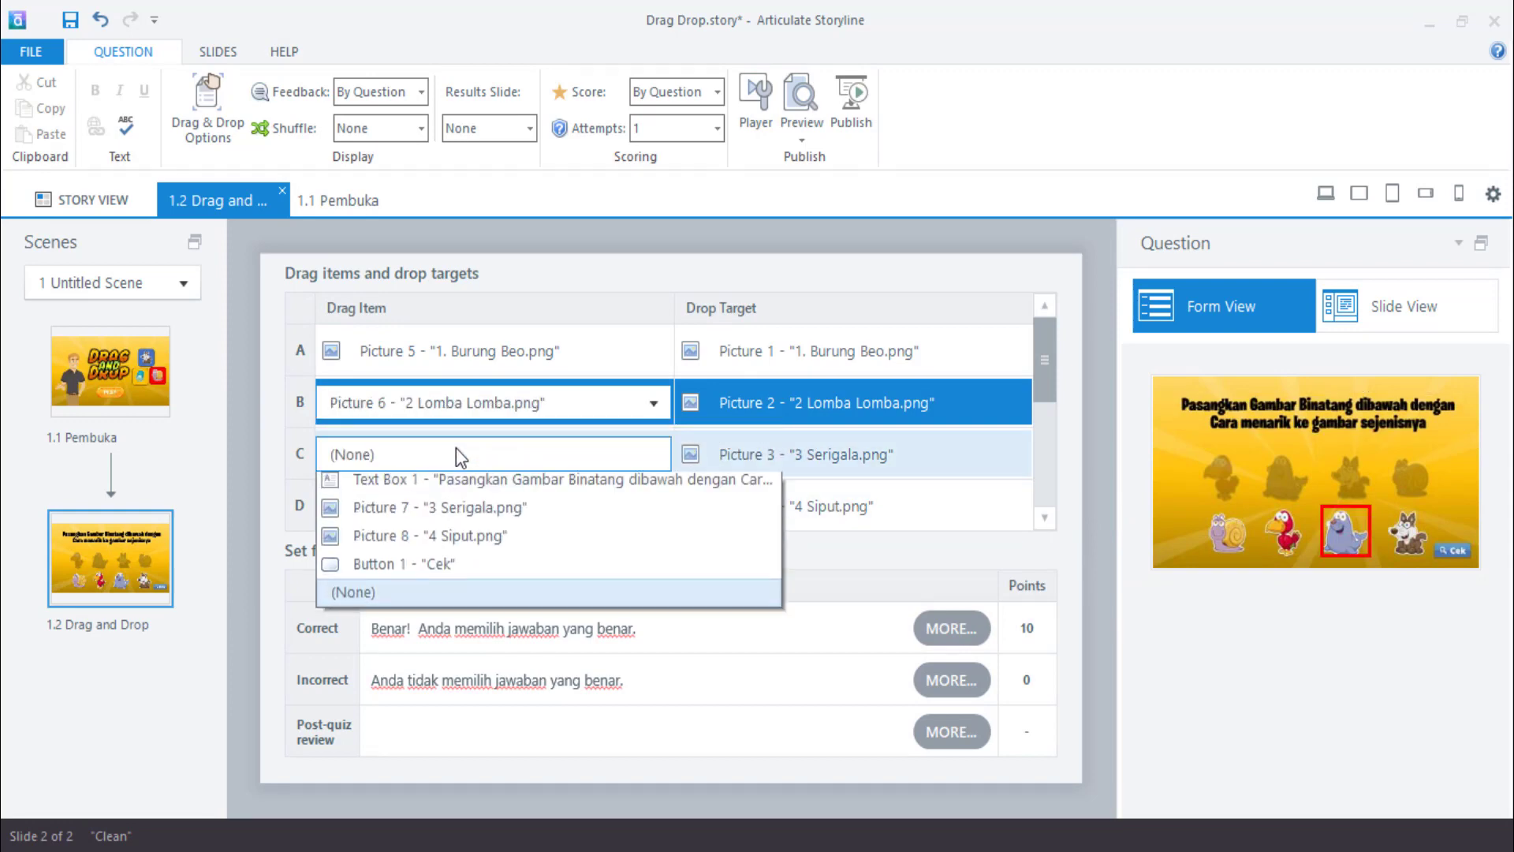
left_click(453, 517)
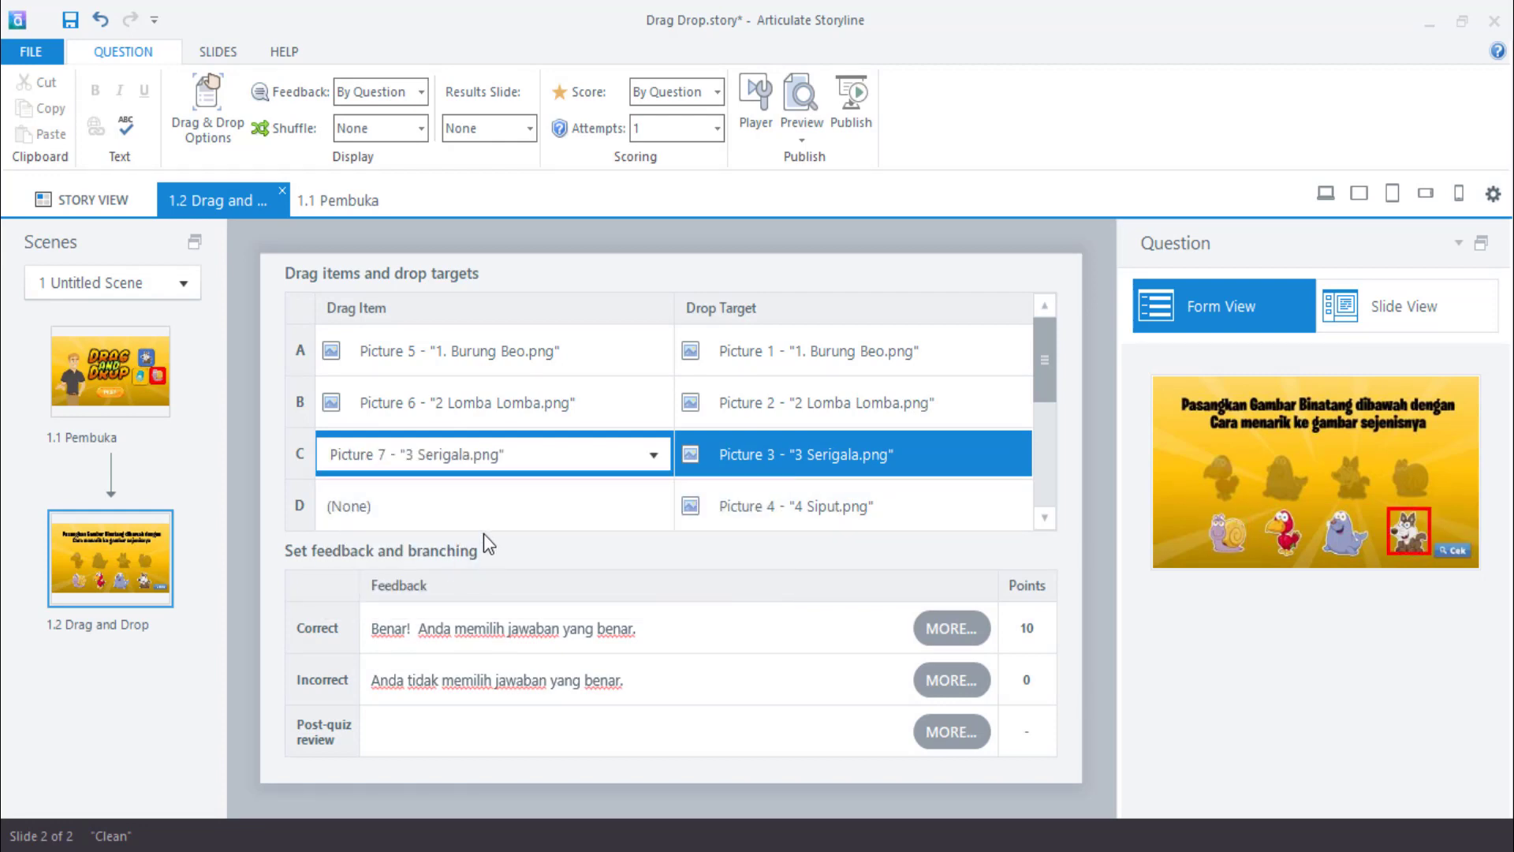
left_click(457, 507)
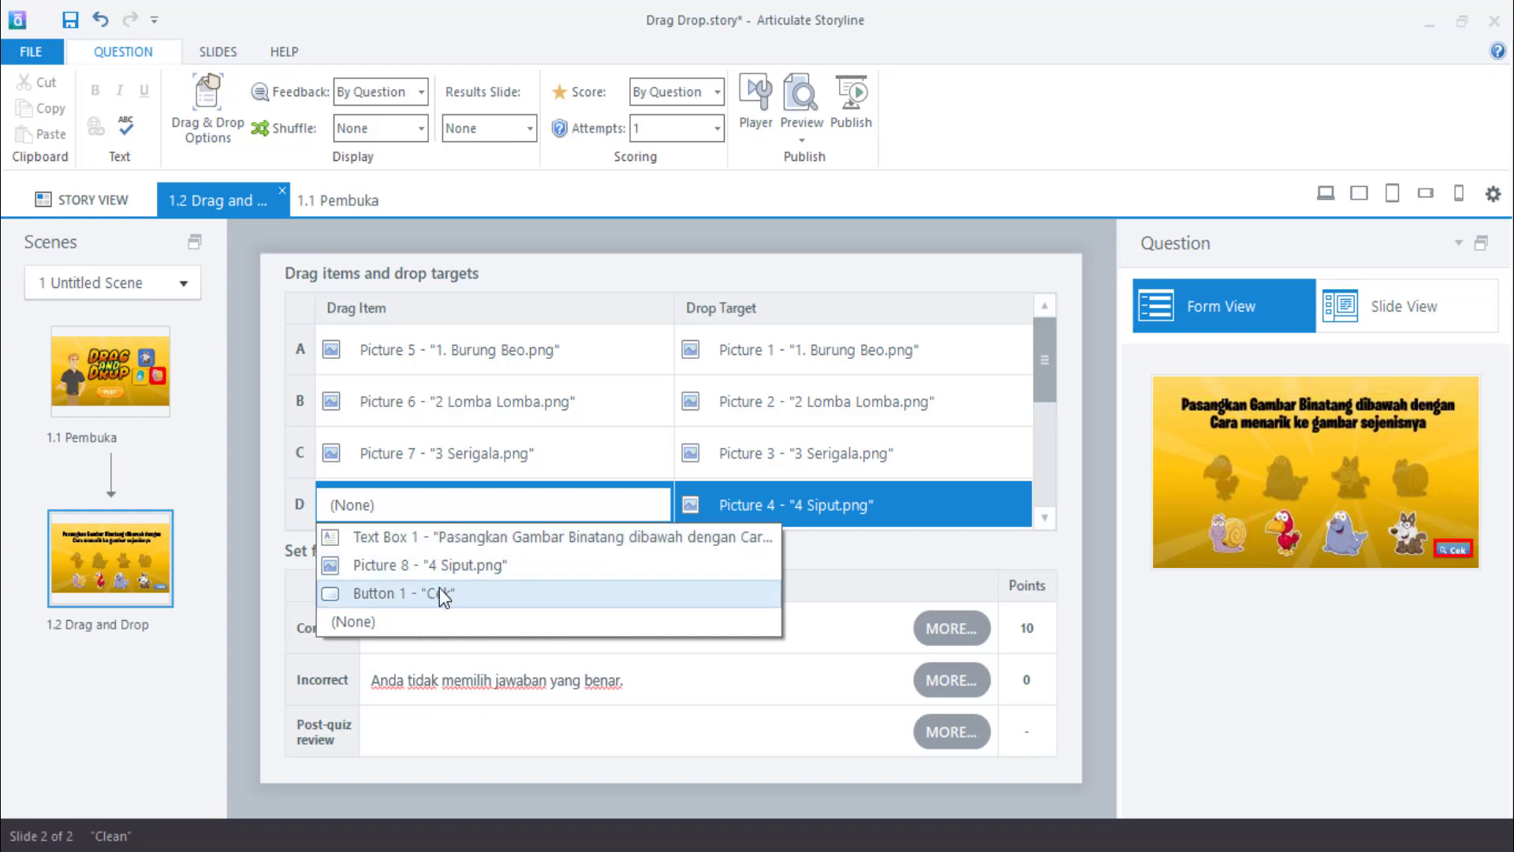
left_click(485, 569)
scroll(1051, 370, "down", 1)
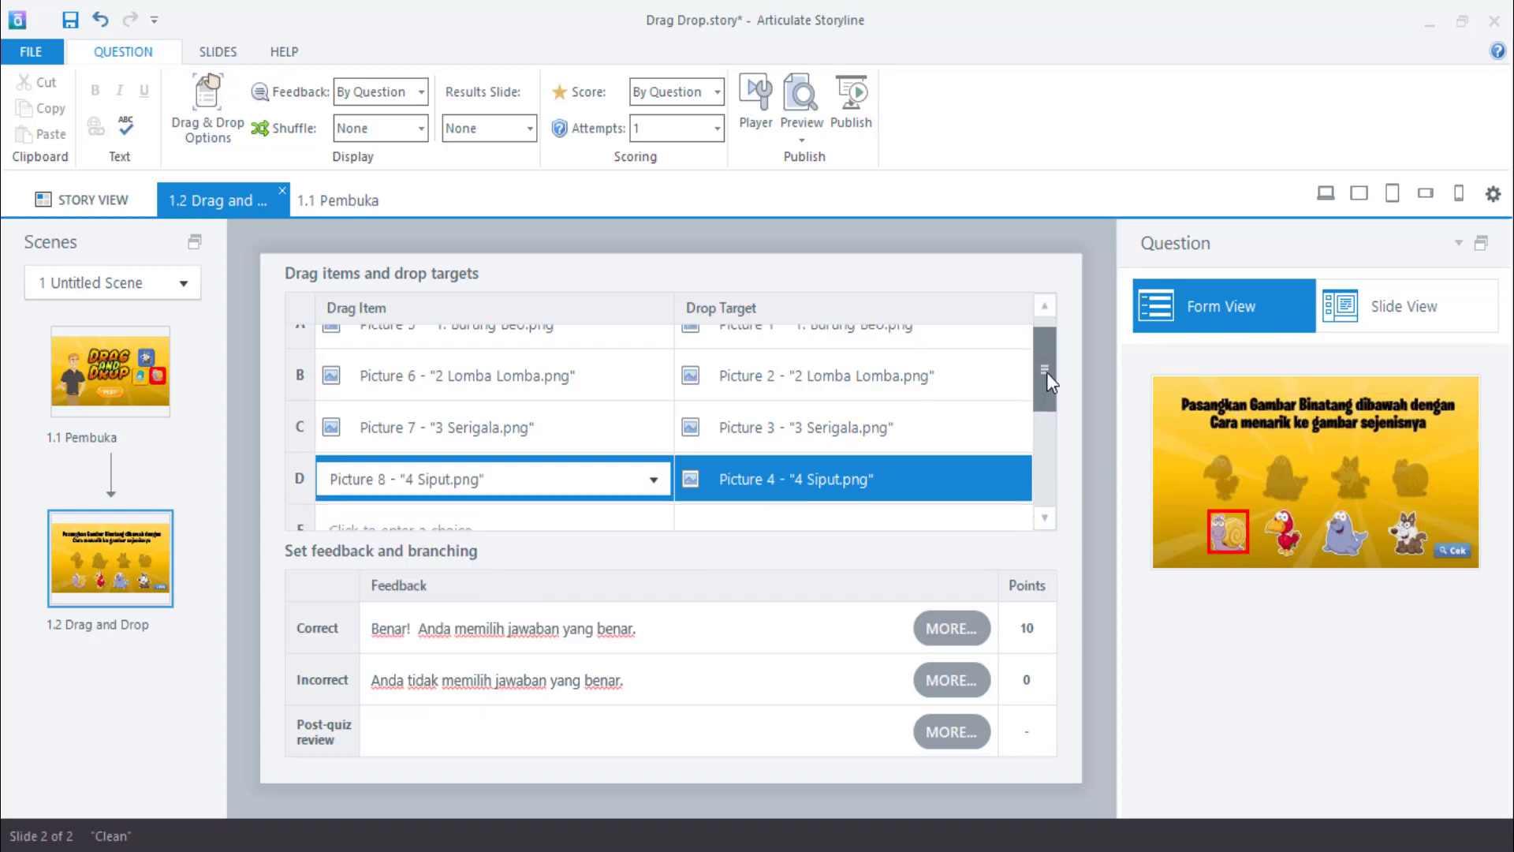
scroll(1051, 371, "up", 1)
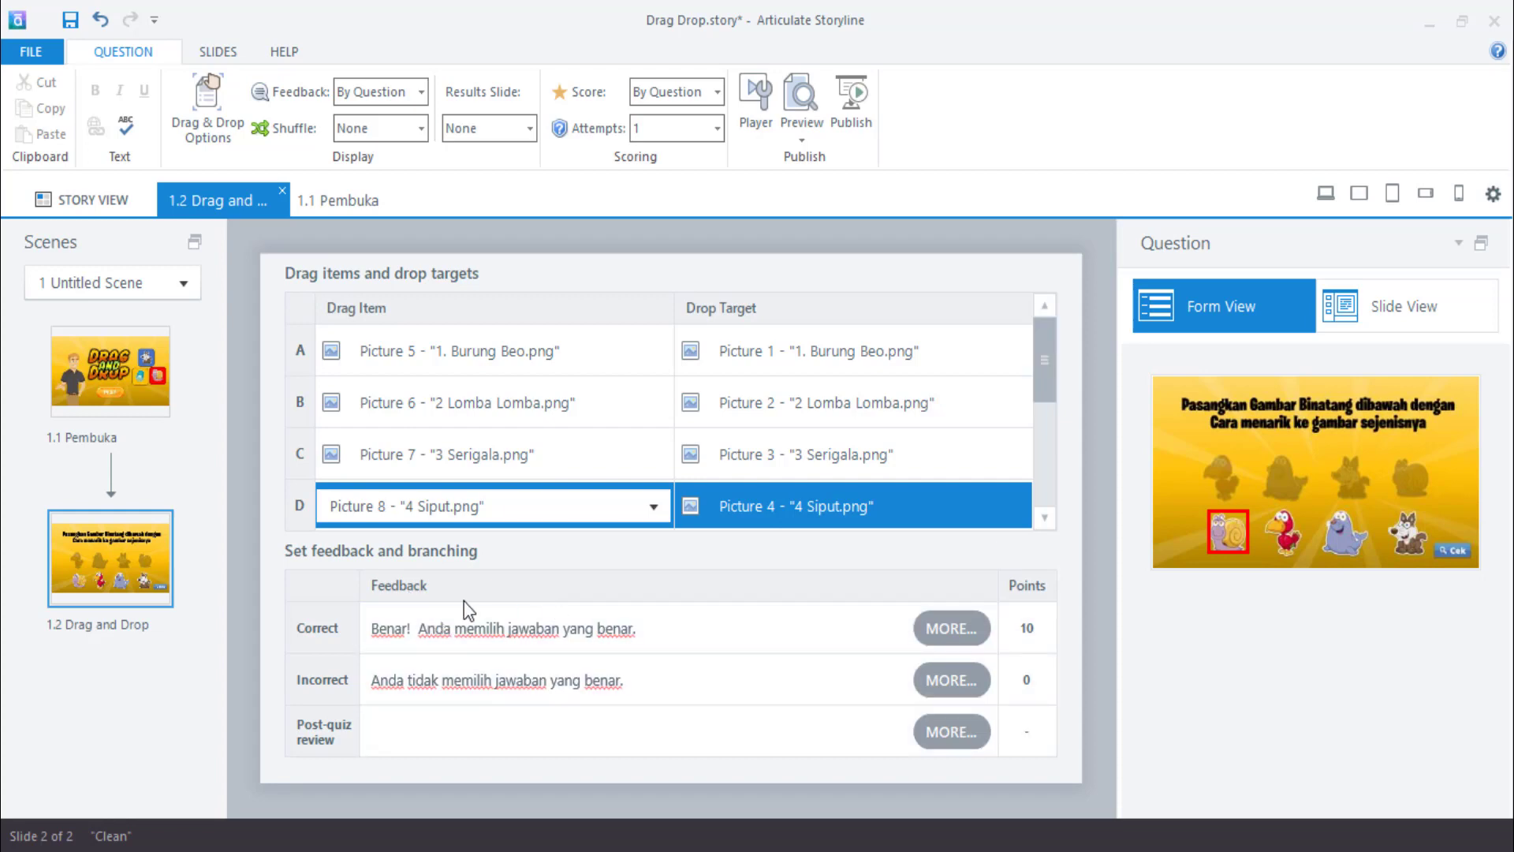
Set the points for a correct answer to 20 in the feedback settings
left_click(1032, 634)
left_click(1020, 631)
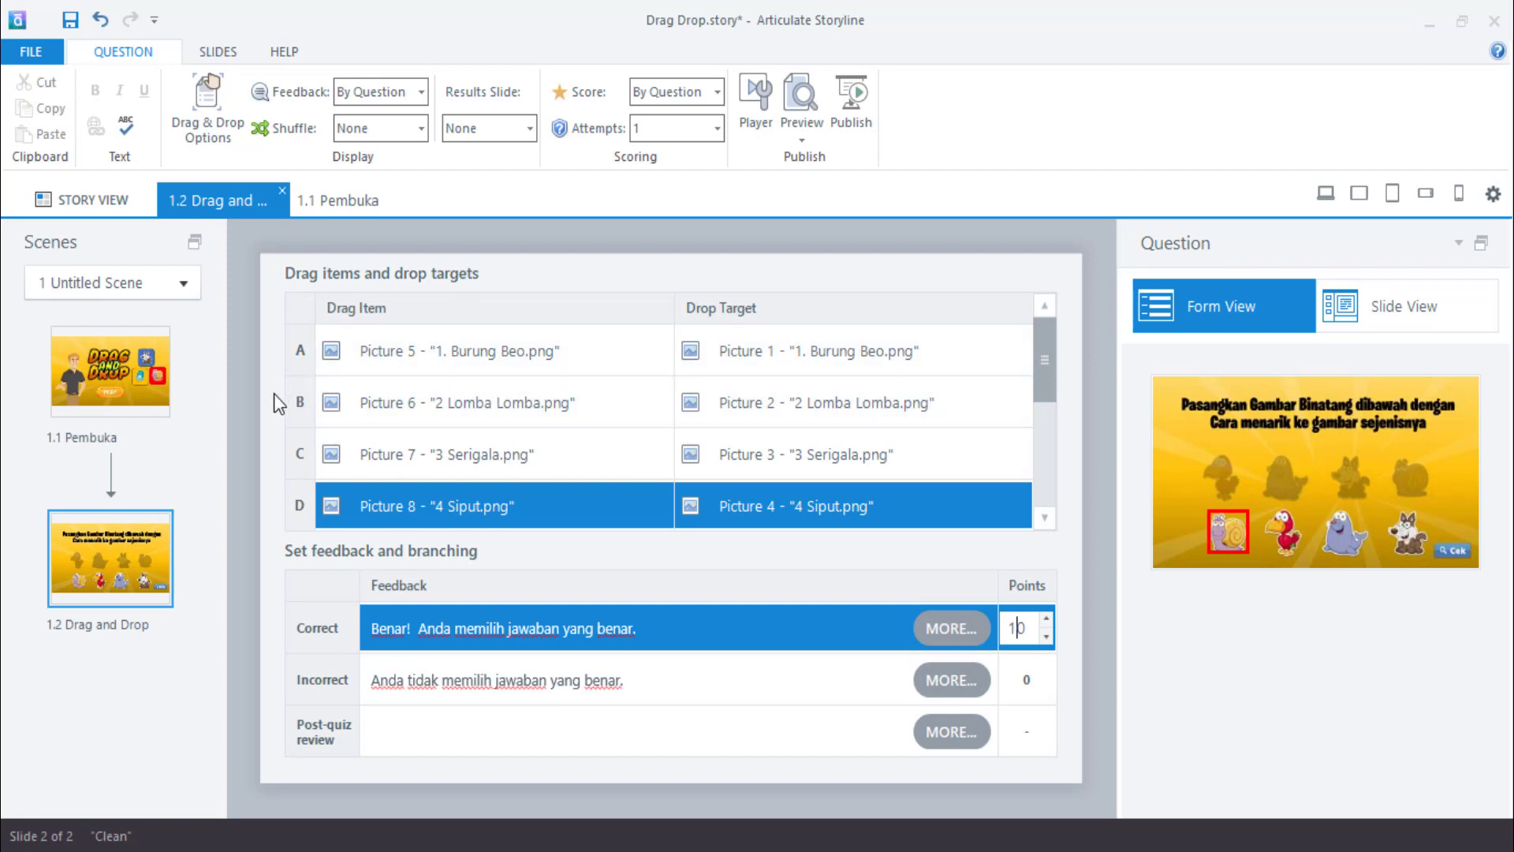
double_click(1016, 631)
type("2")
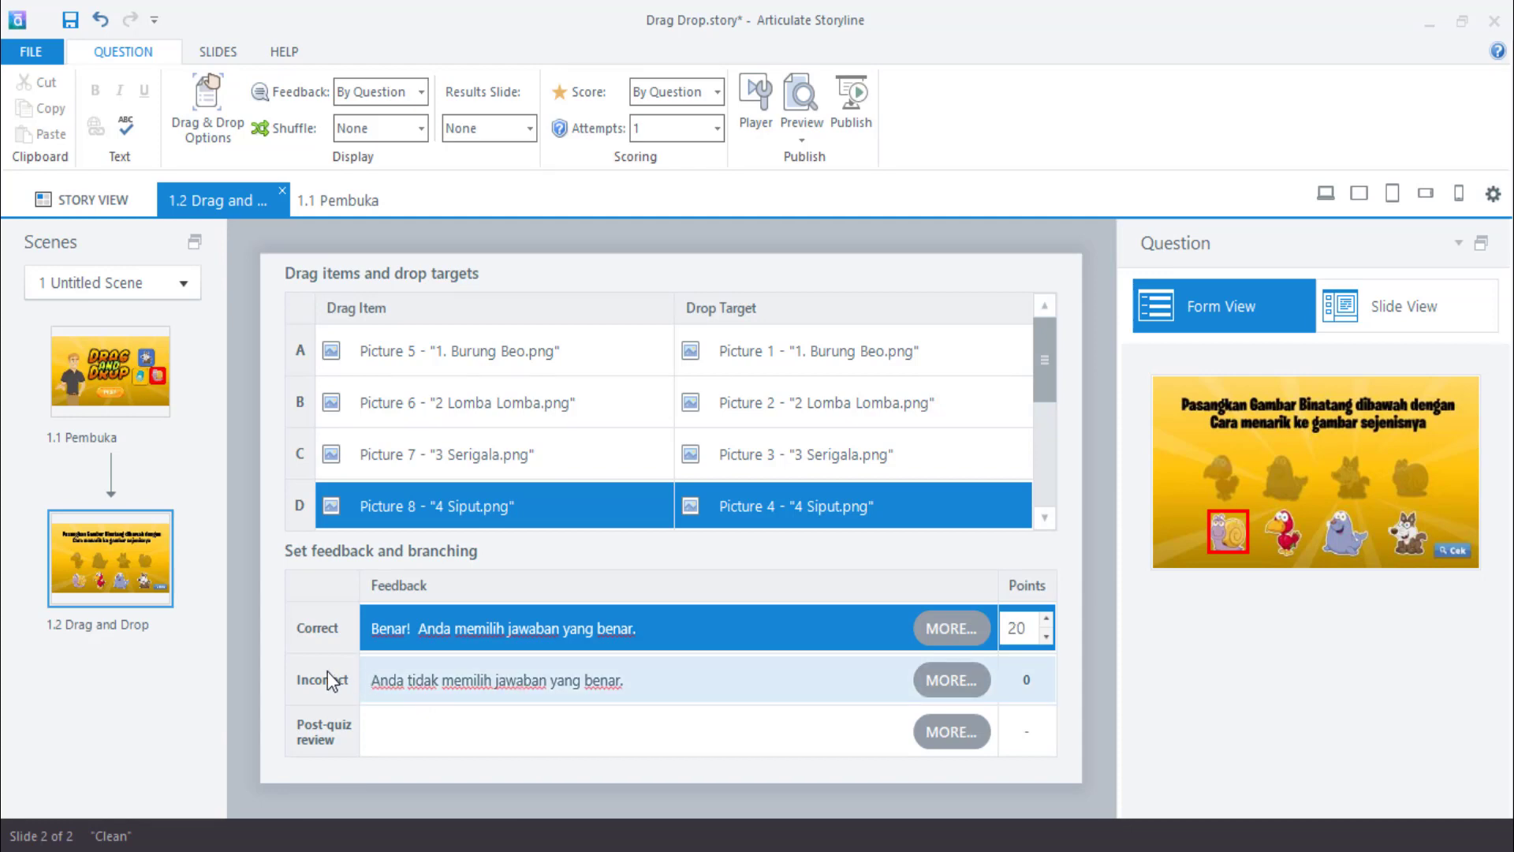
double_click(1030, 678)
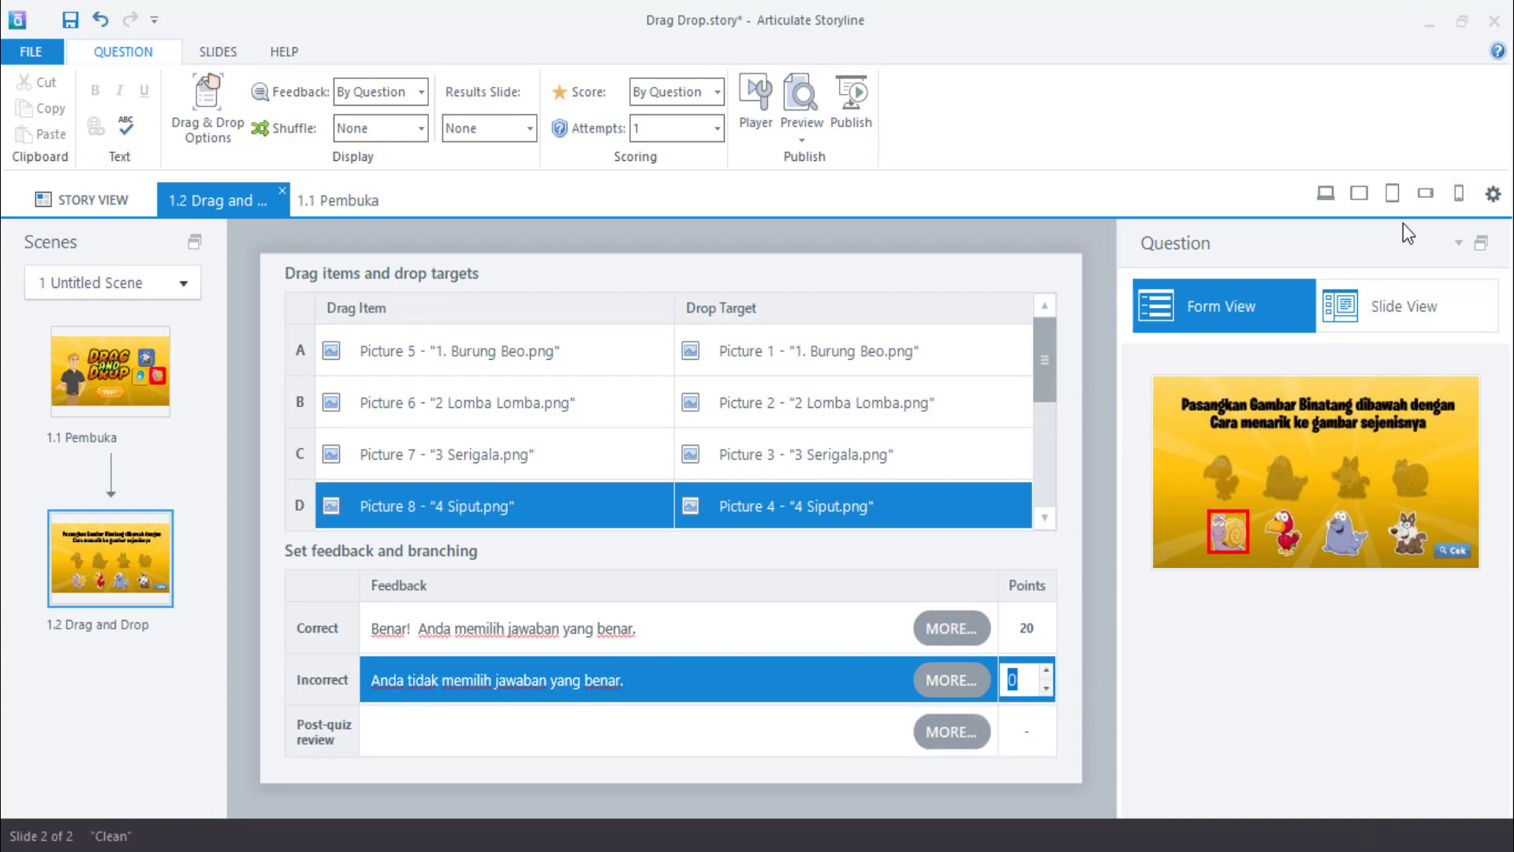
Return to the slide and begin a new trigger for the Cek button with Submit interaction as its action
left_click(1402, 309)
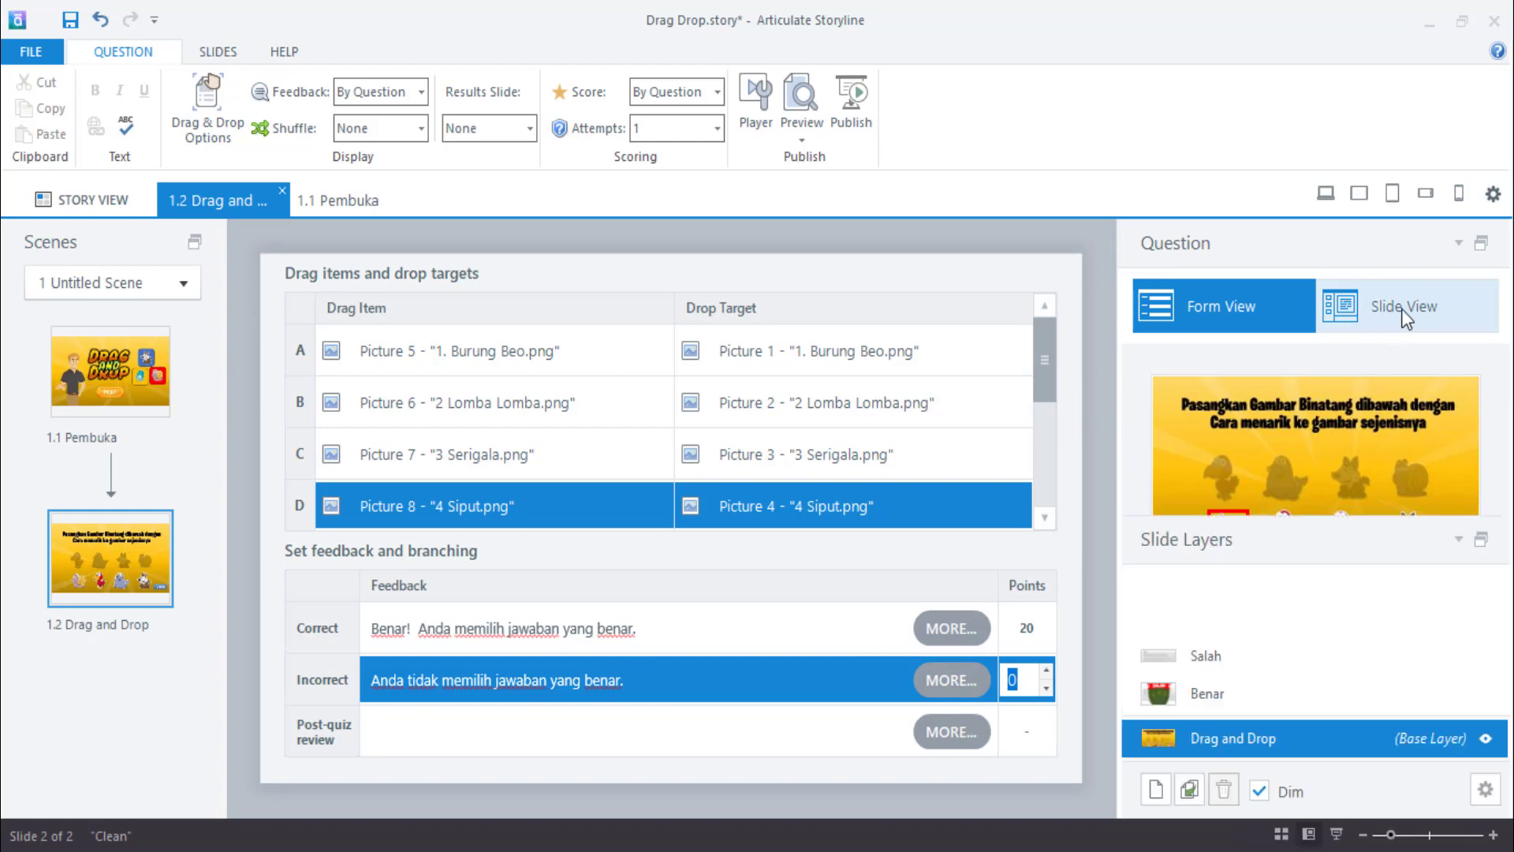
left_click(365, 456)
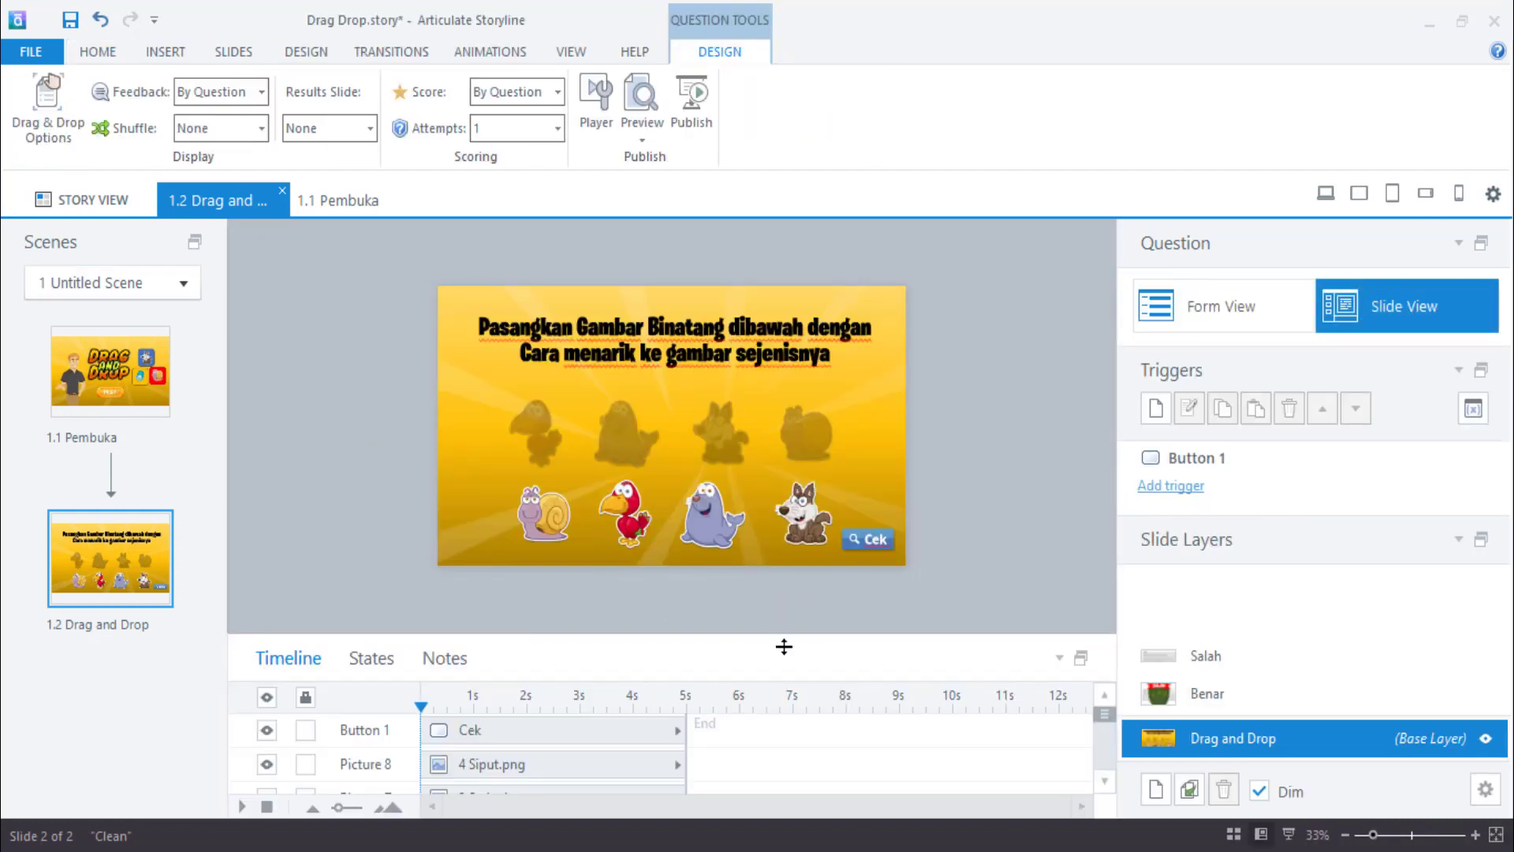
scroll(892, 614, "up", 2)
scroll(933, 513, "down", 1)
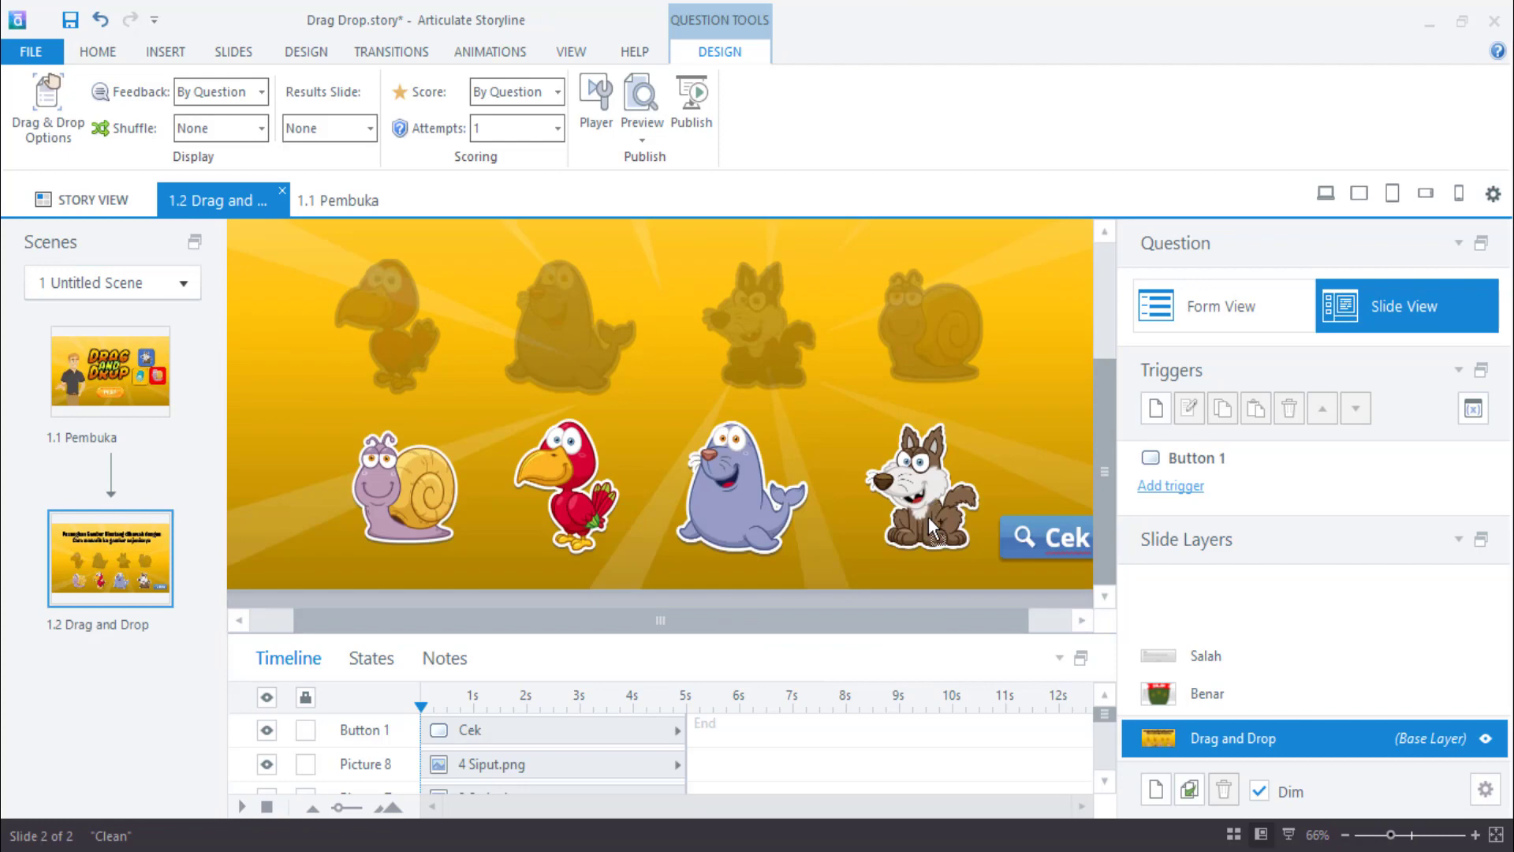
scroll(1029, 574, "down", 1)
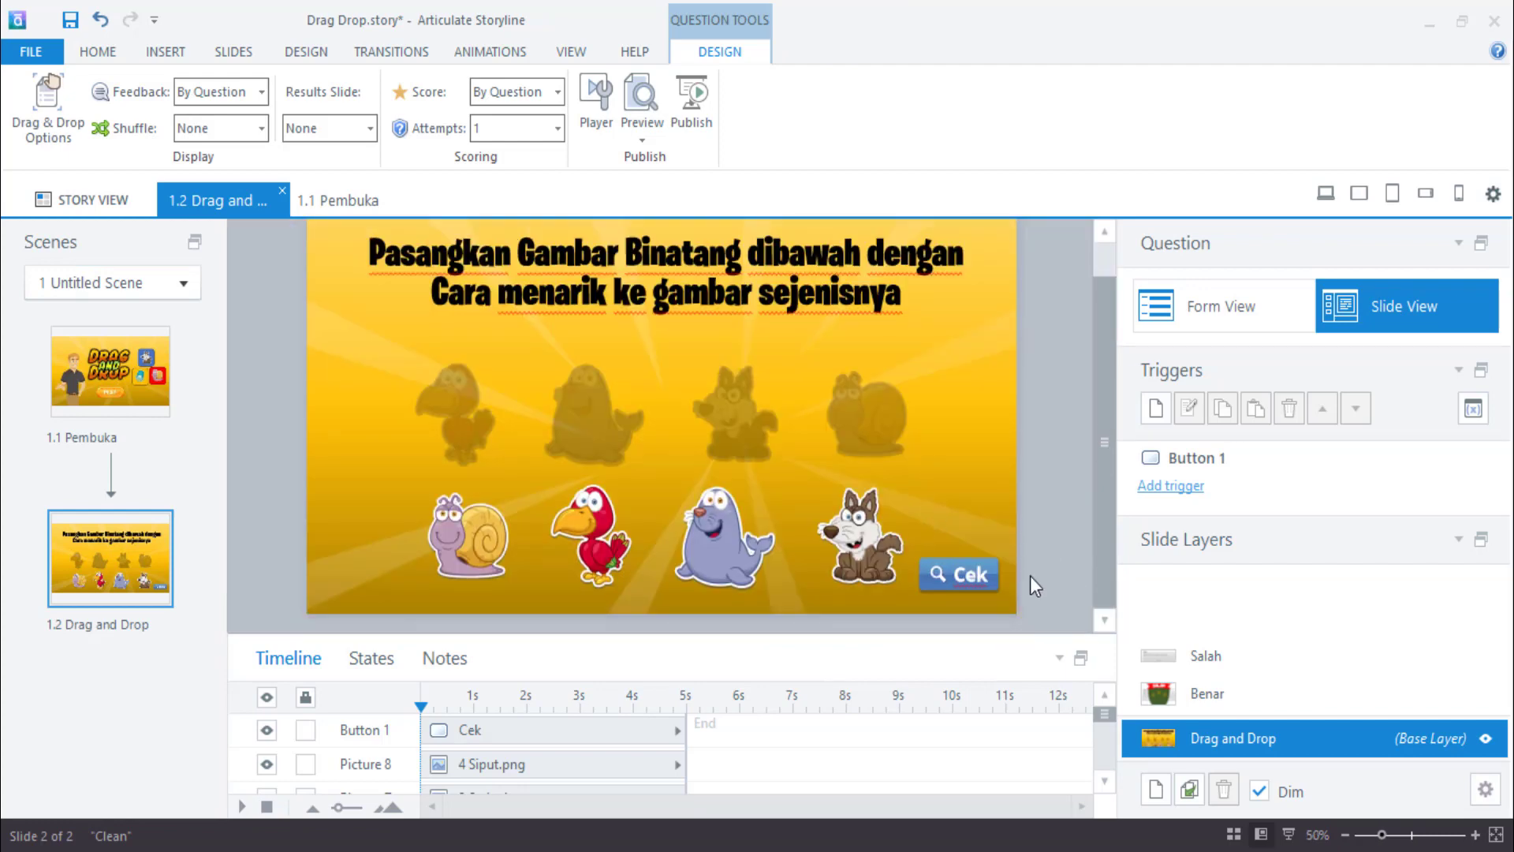
left_click(954, 581)
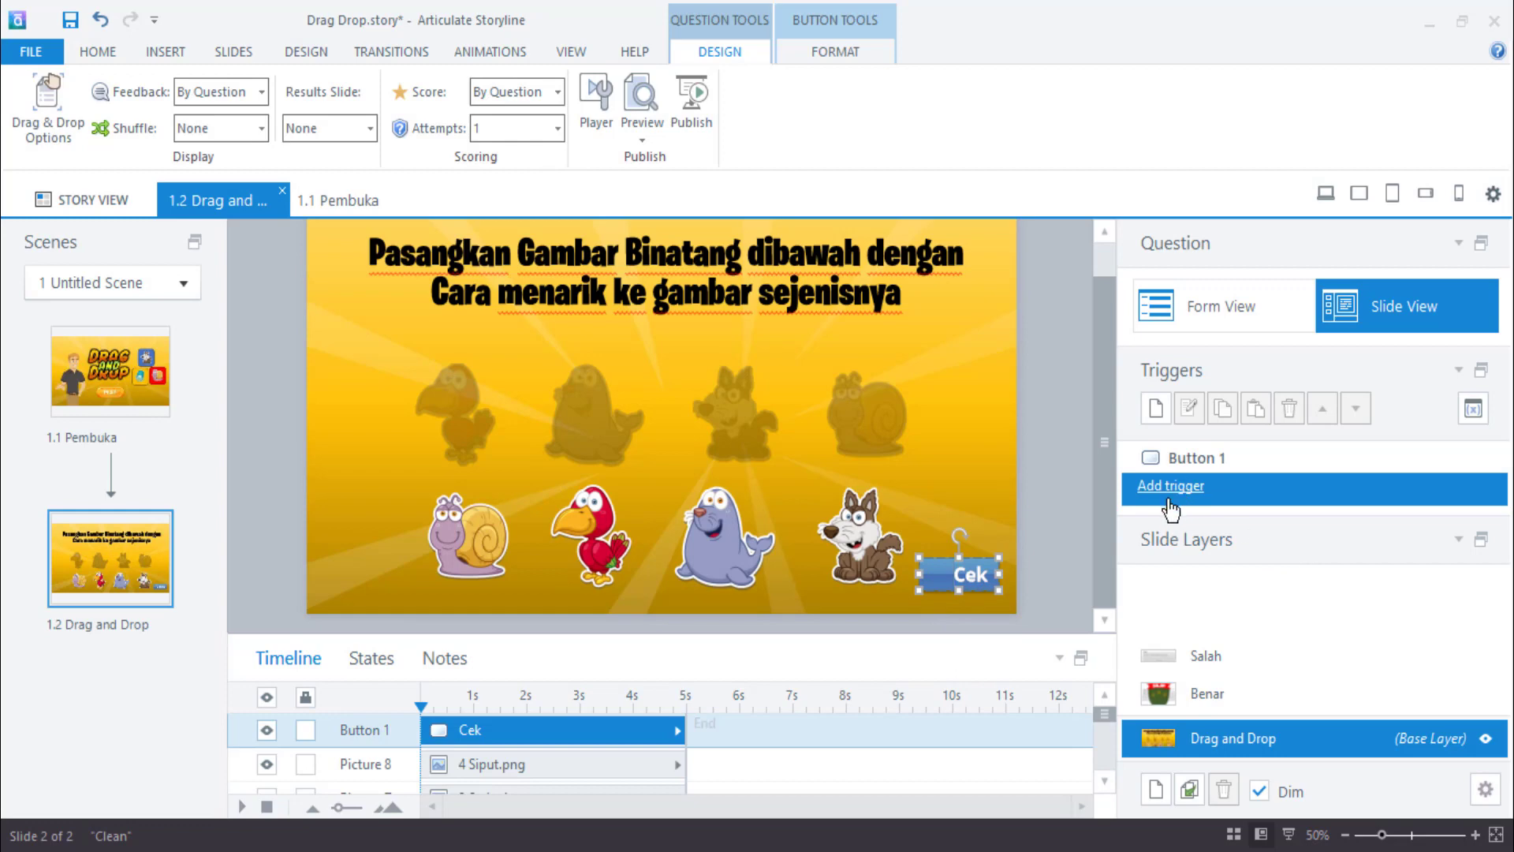
left_click(1172, 493)
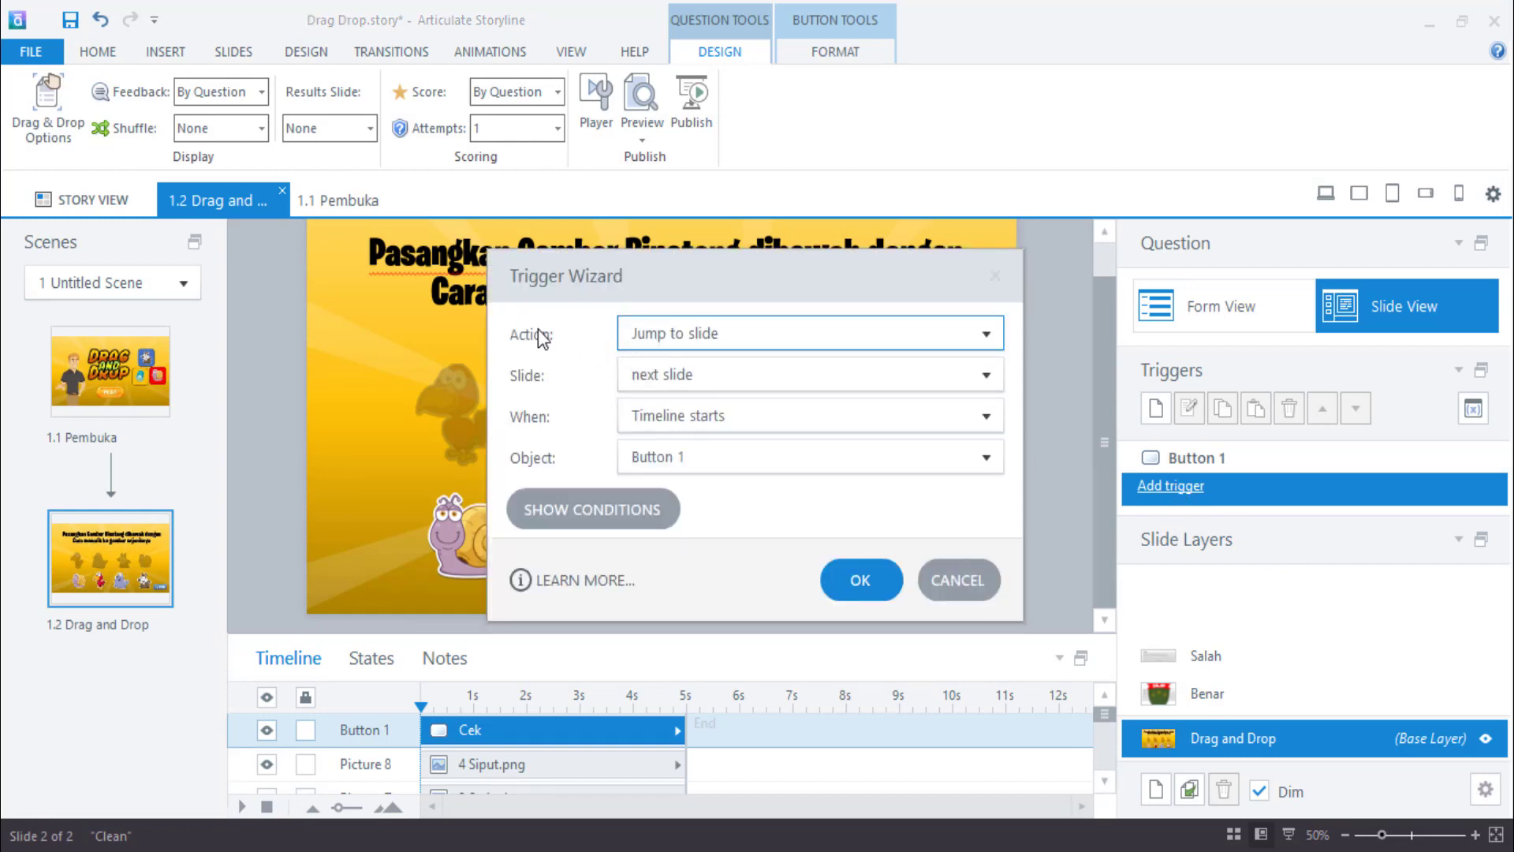
left_click(729, 340)
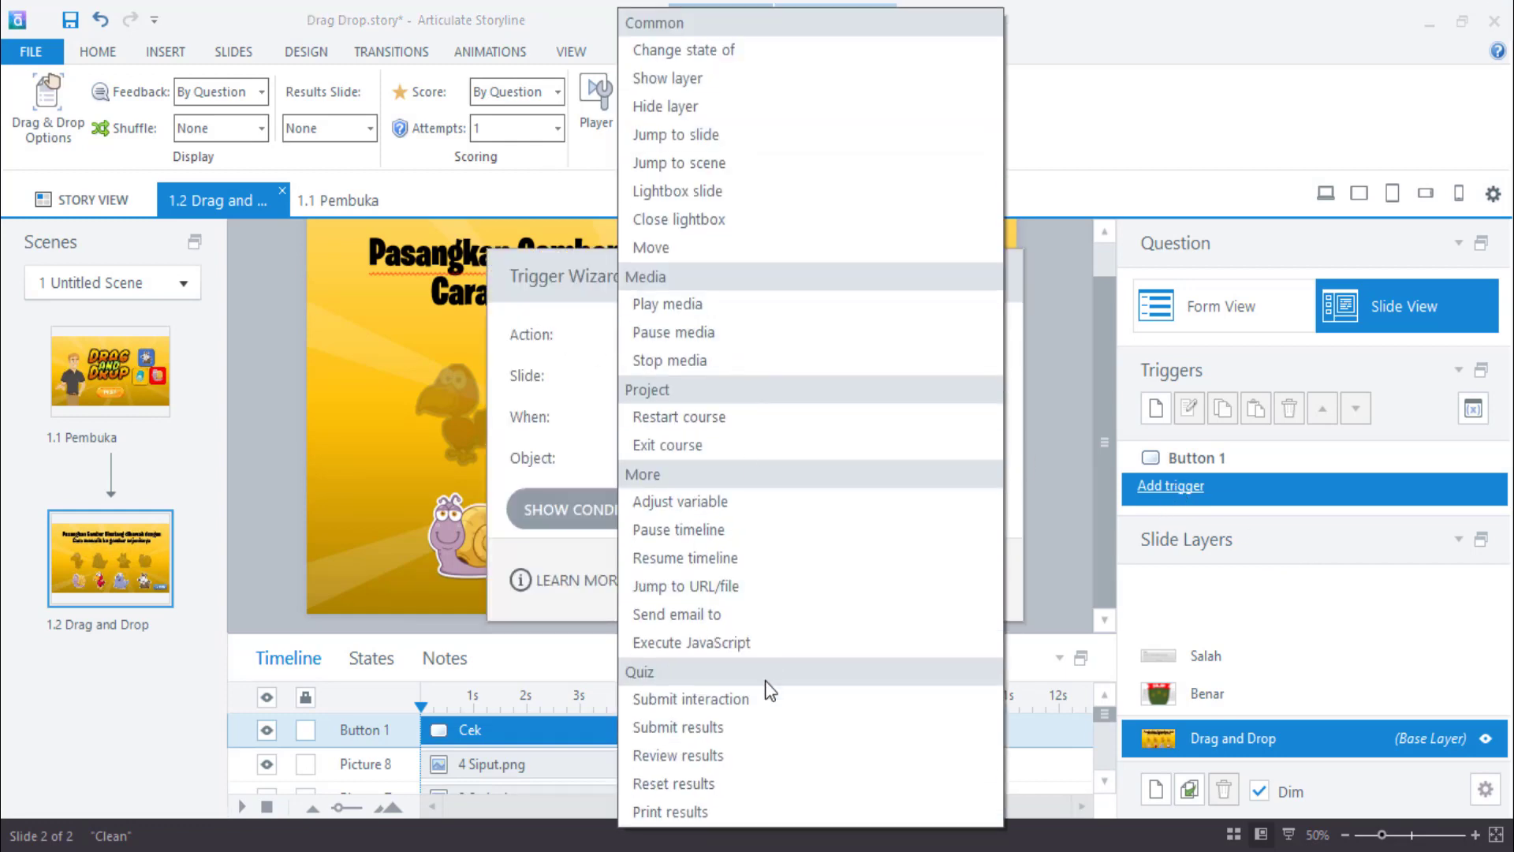
left_click(729, 700)
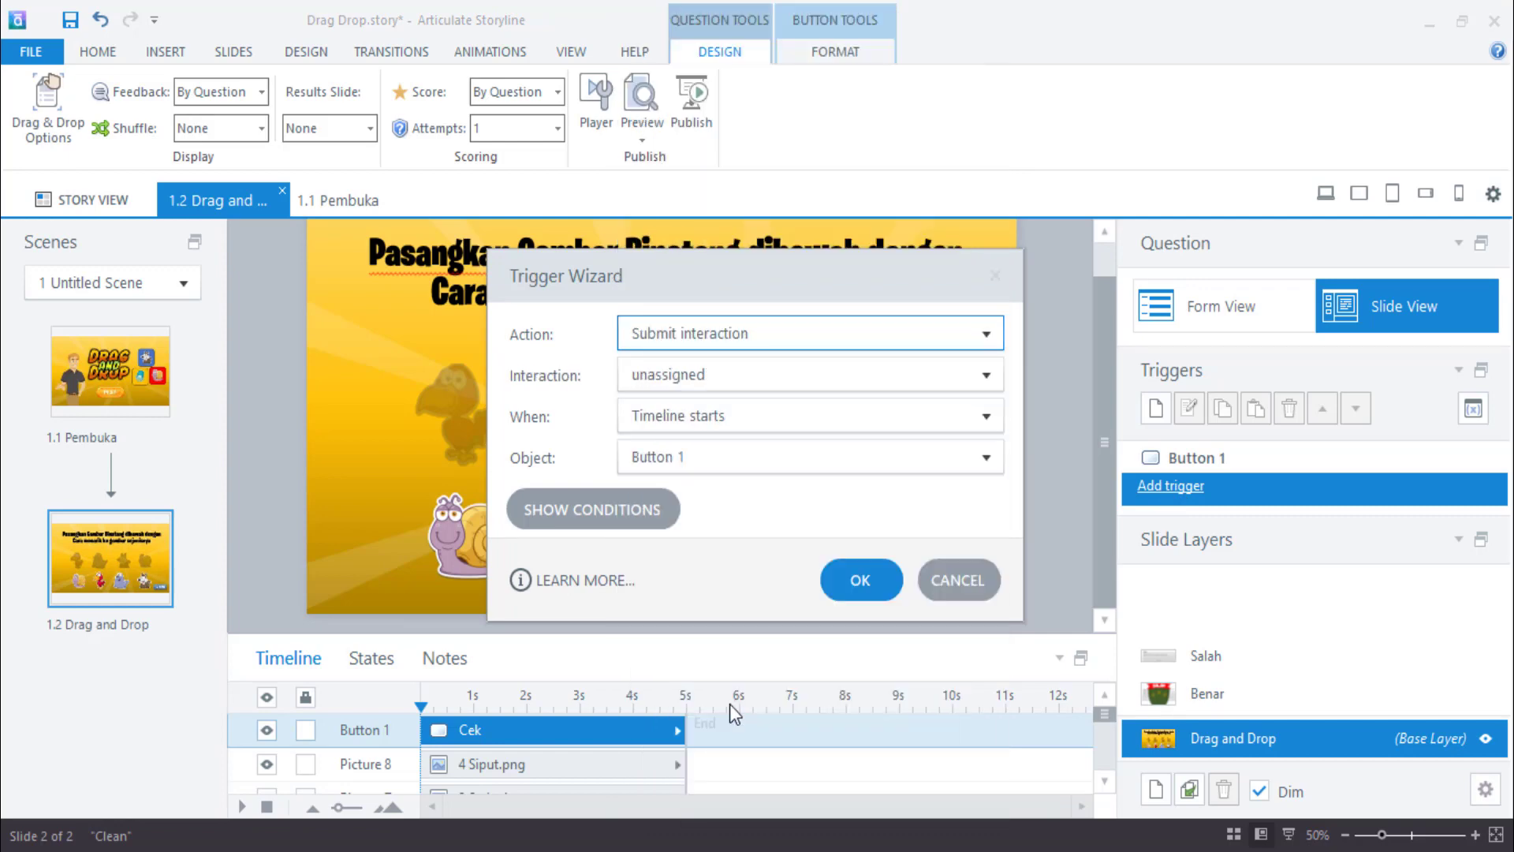
Assign the Drag and Drop 1 interaction to the trigger, make it run when the user clicks Button 1, and save it
left_click(727, 383)
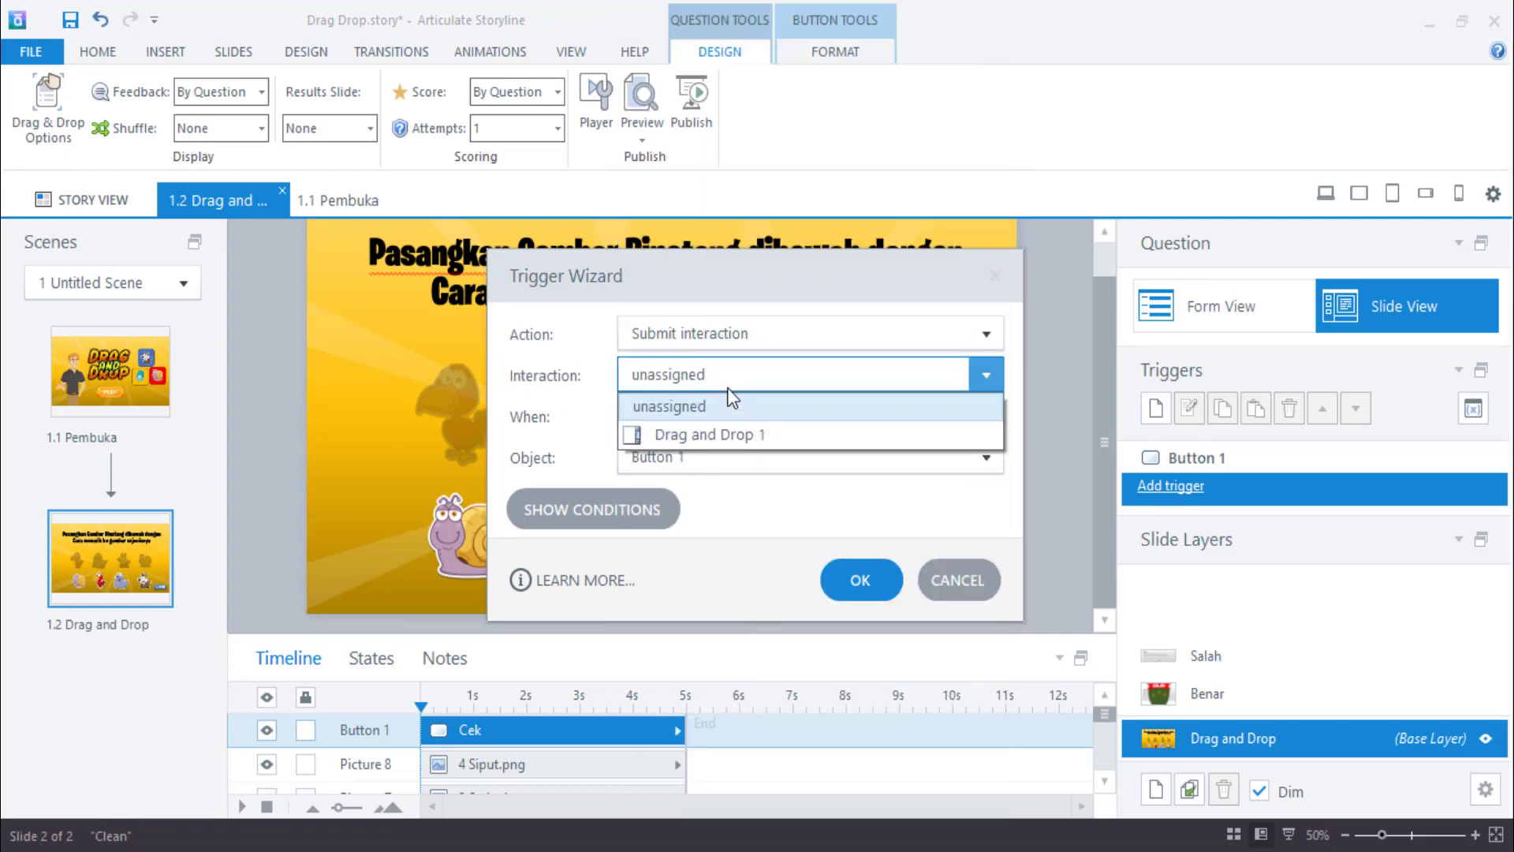
left_click(745, 436)
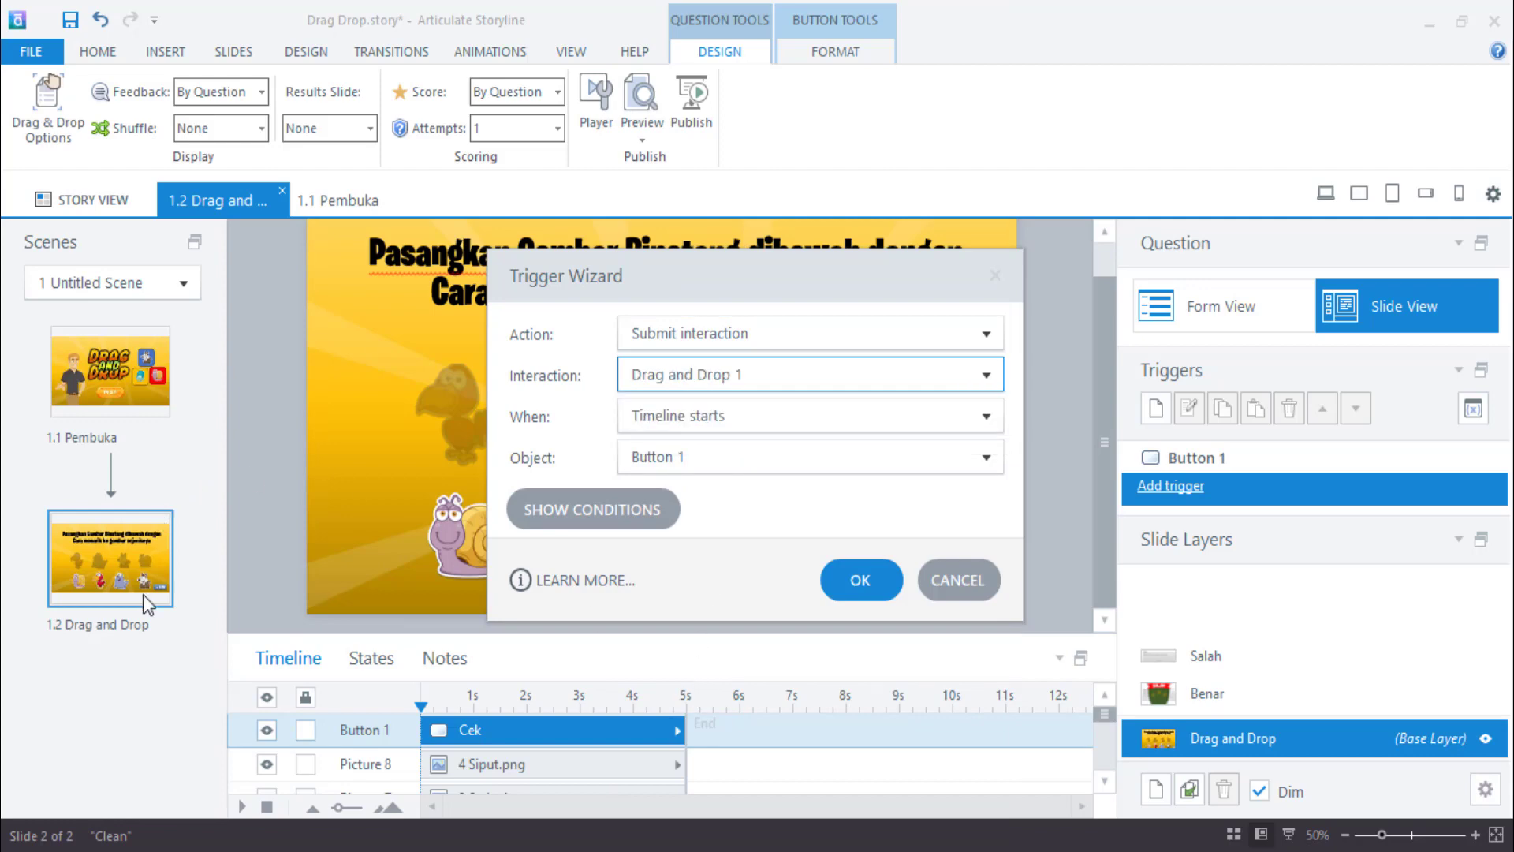
left_click(706, 383)
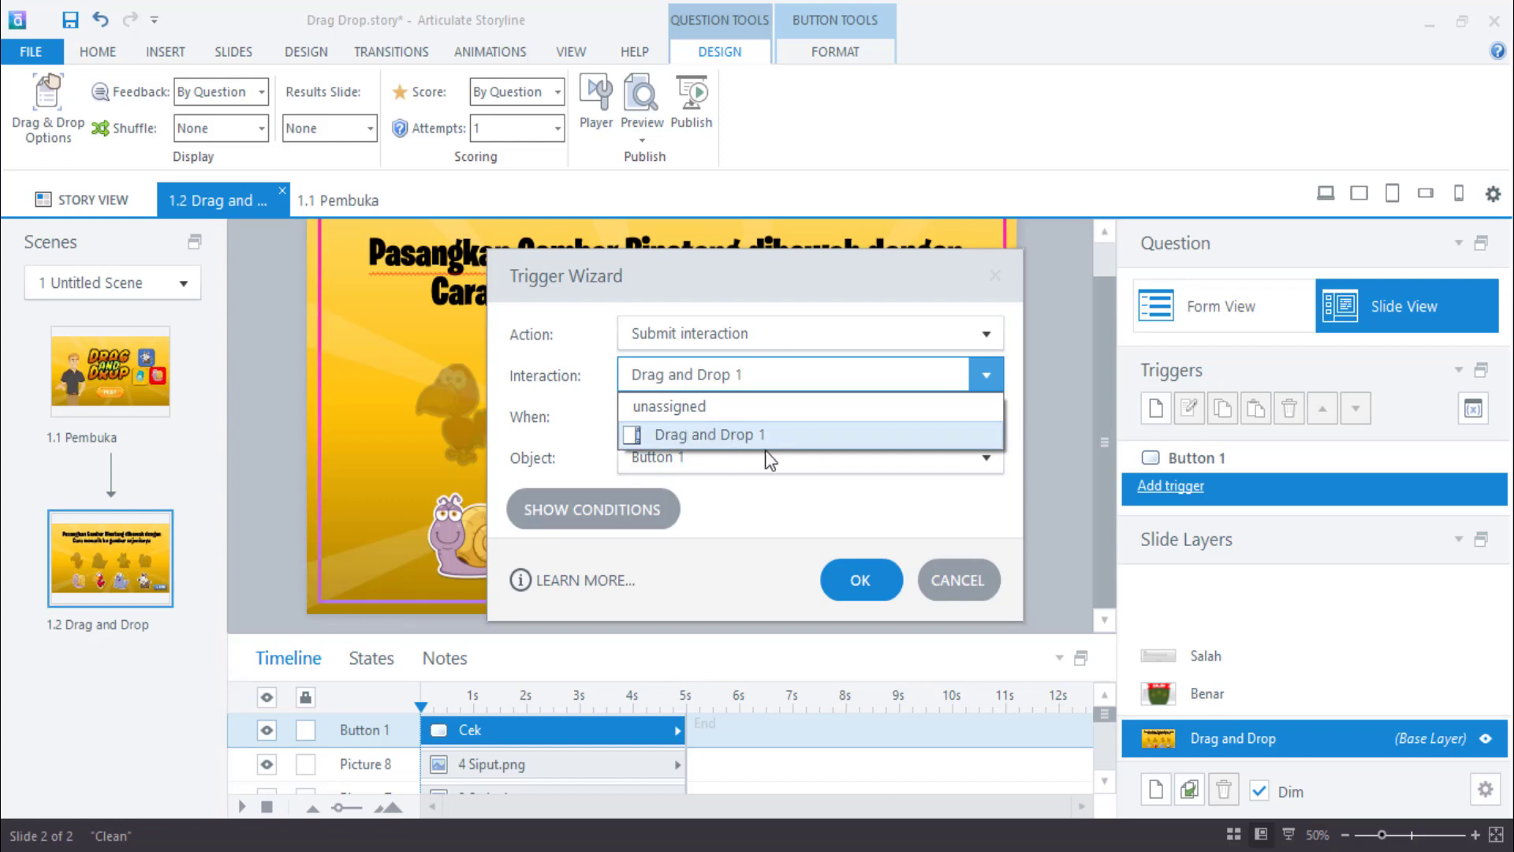
left_click(548, 438)
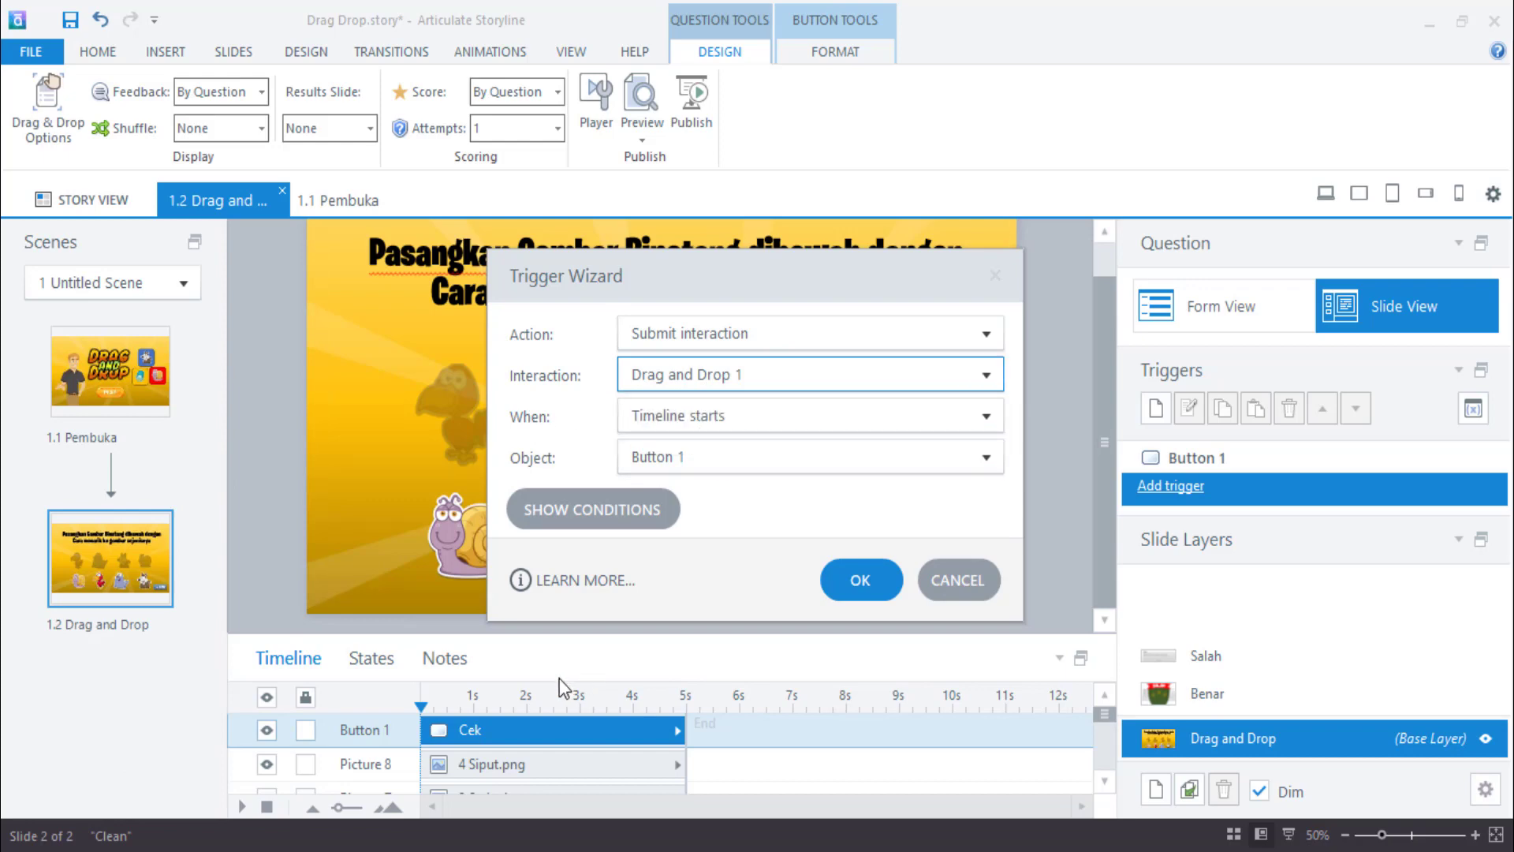
left_click(692, 417)
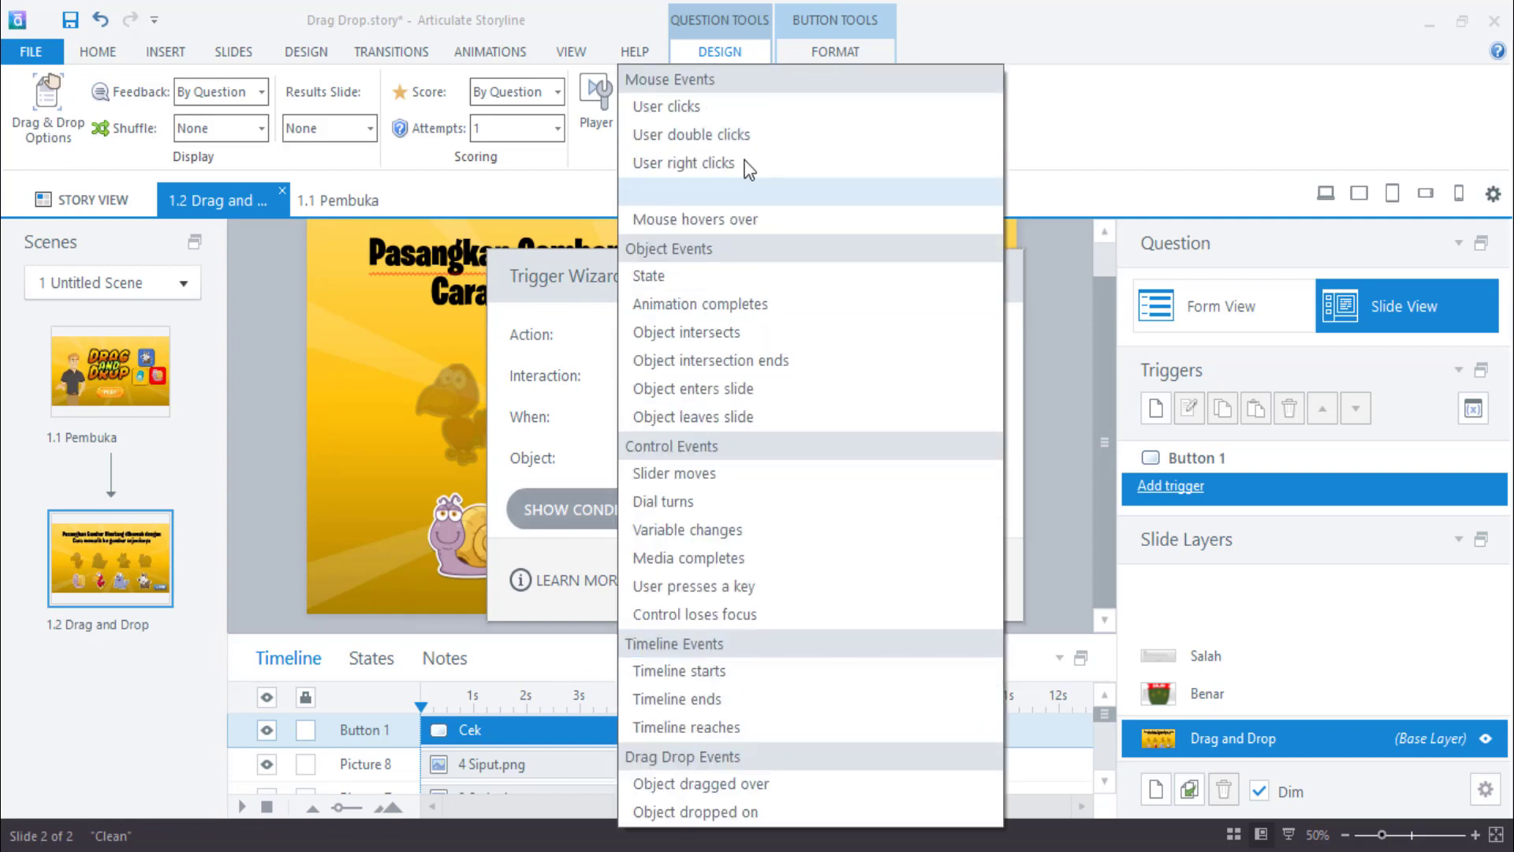
left_click(722, 109)
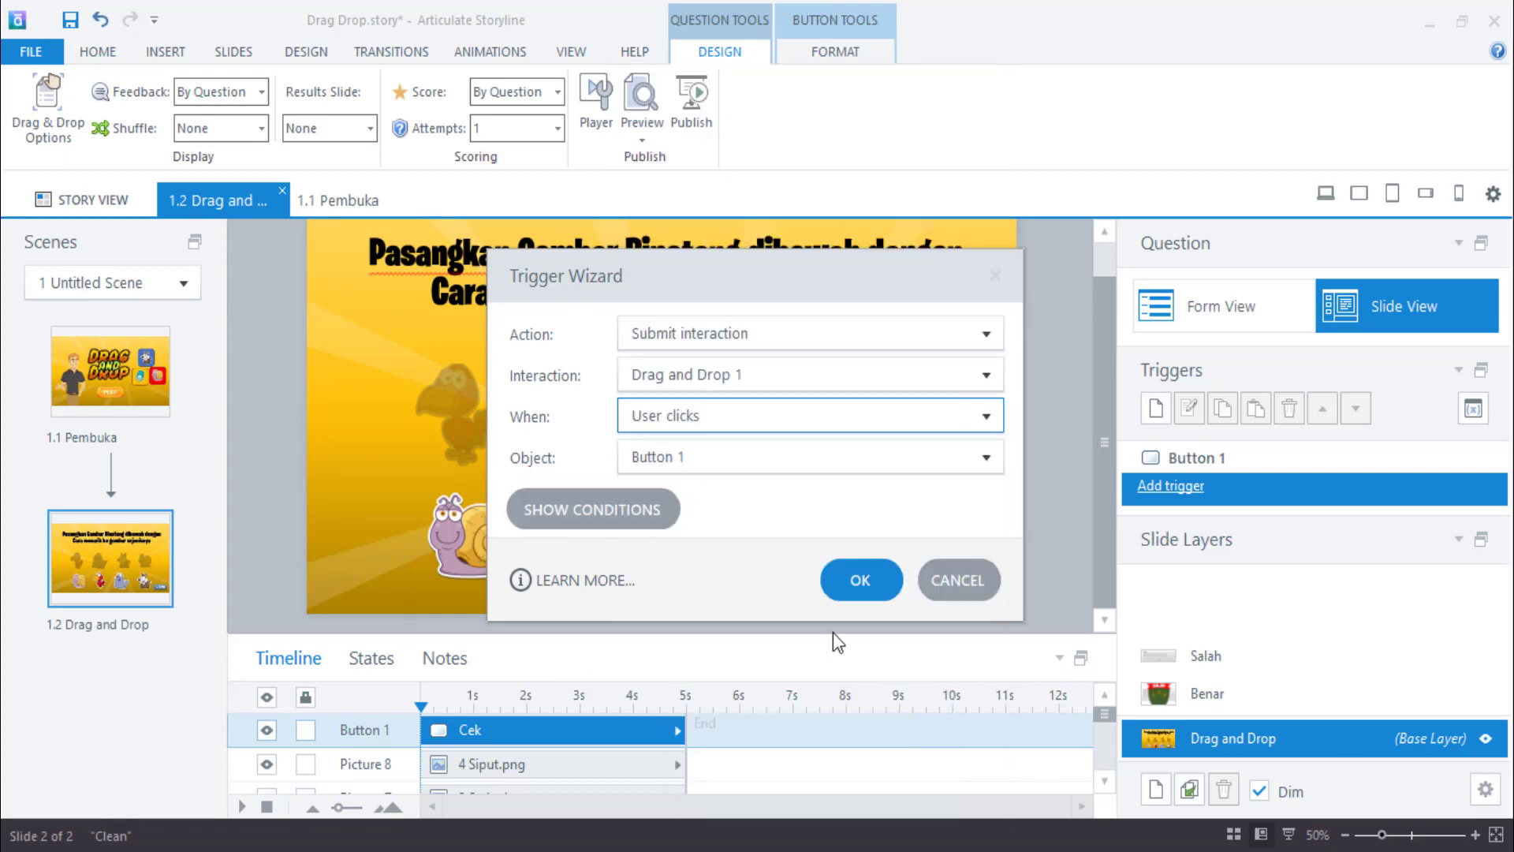
left_click(869, 584)
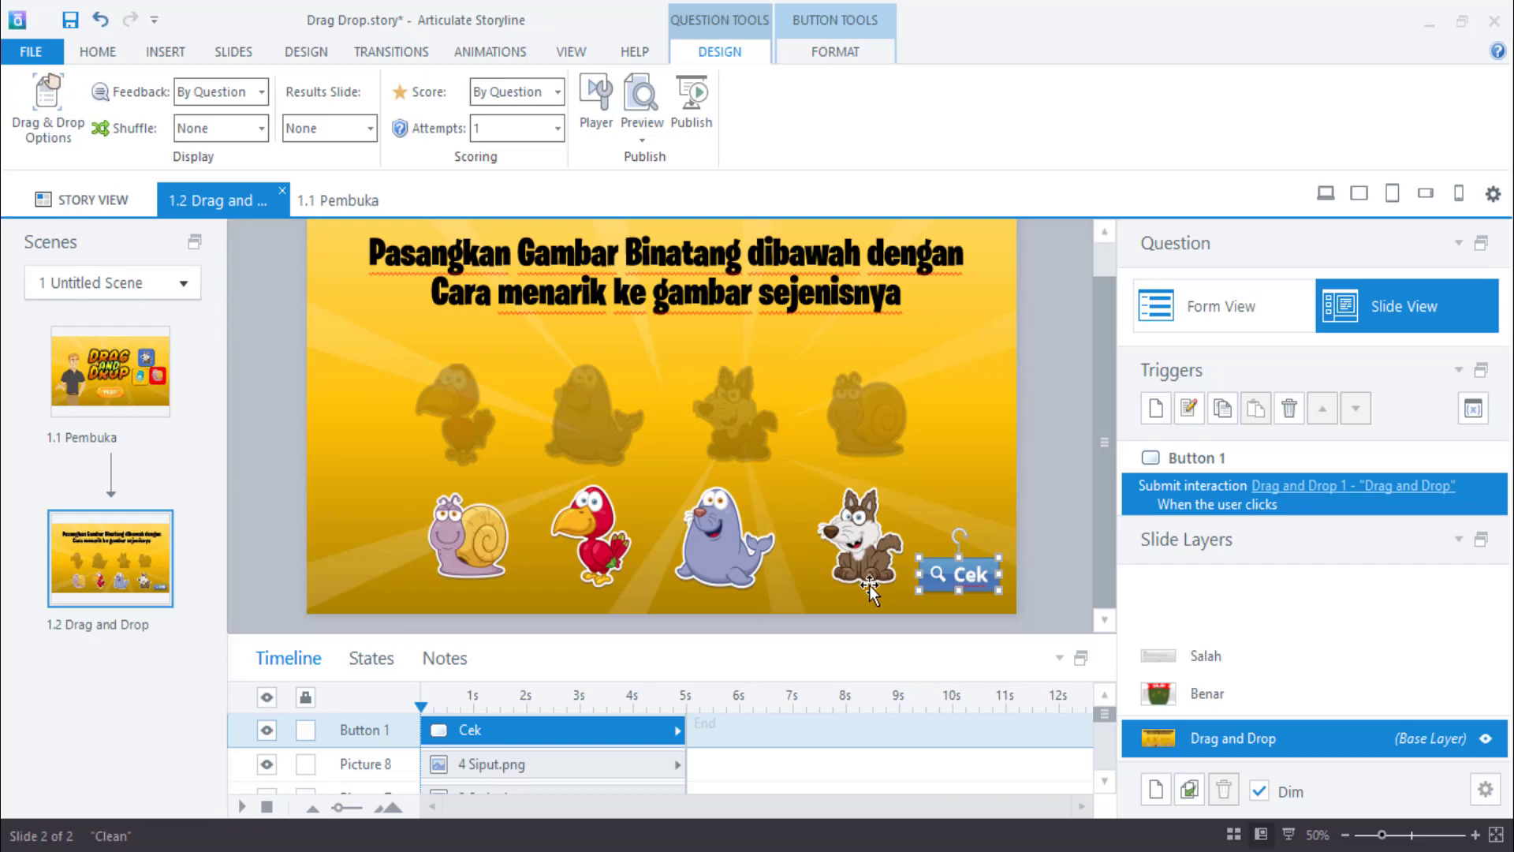